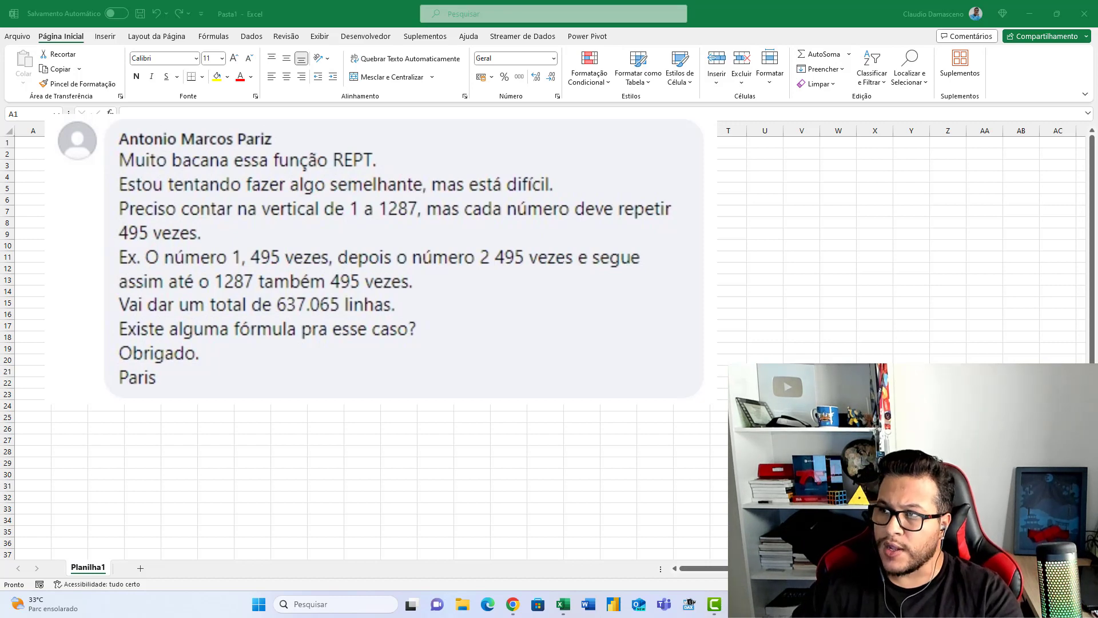
Step: Enter 1287 in cell A2 and label it "Números" in B2
key("alt+Tab")
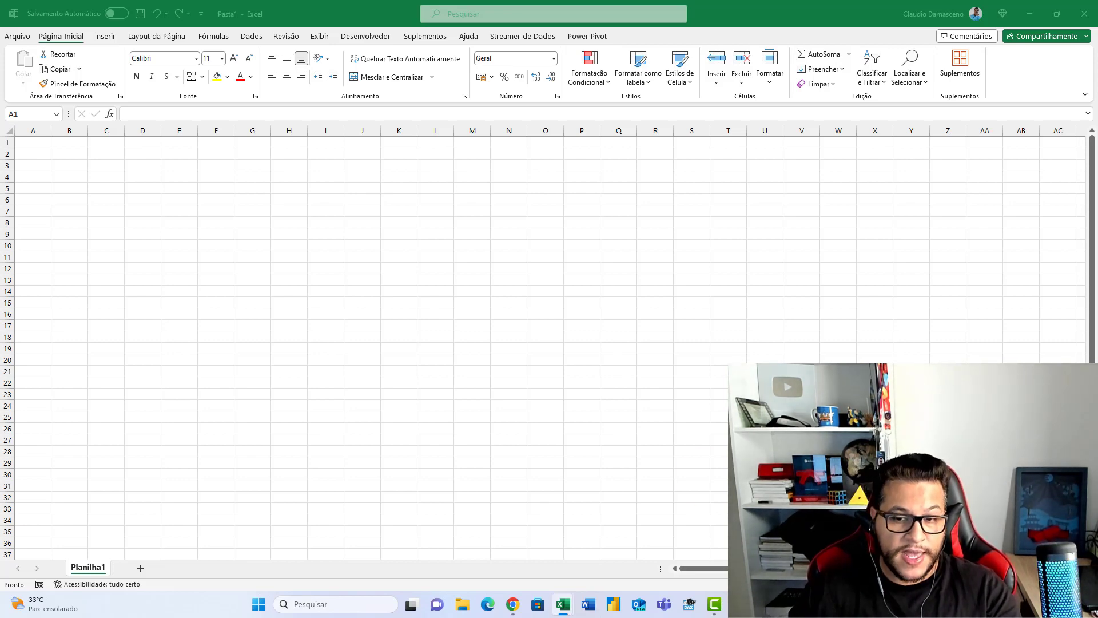
scroll(136, 162, "up", 5)
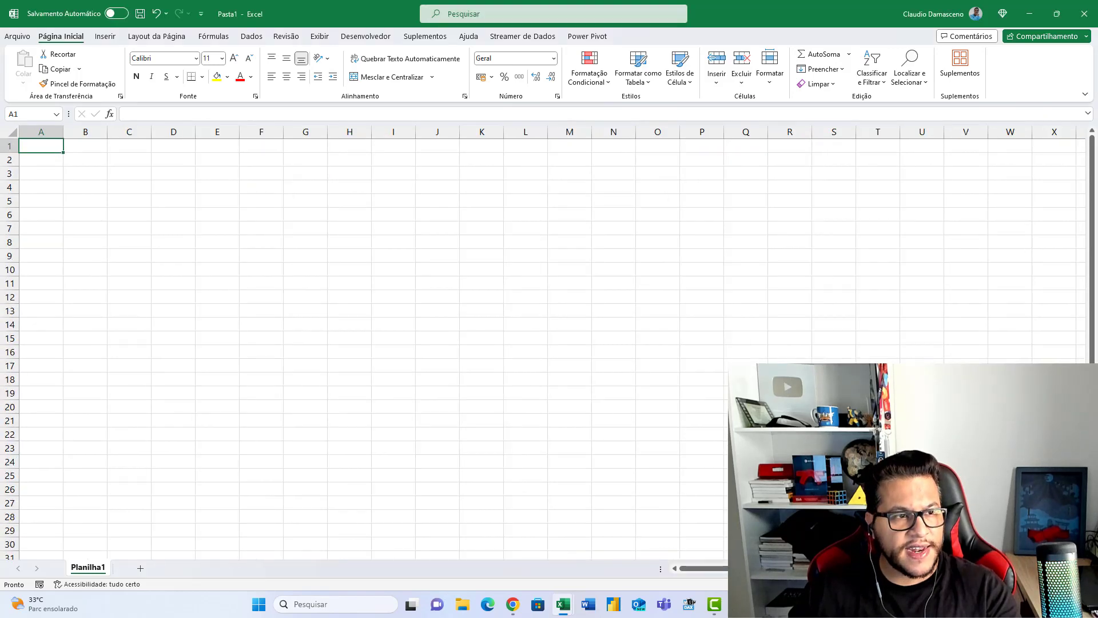
key("Return")
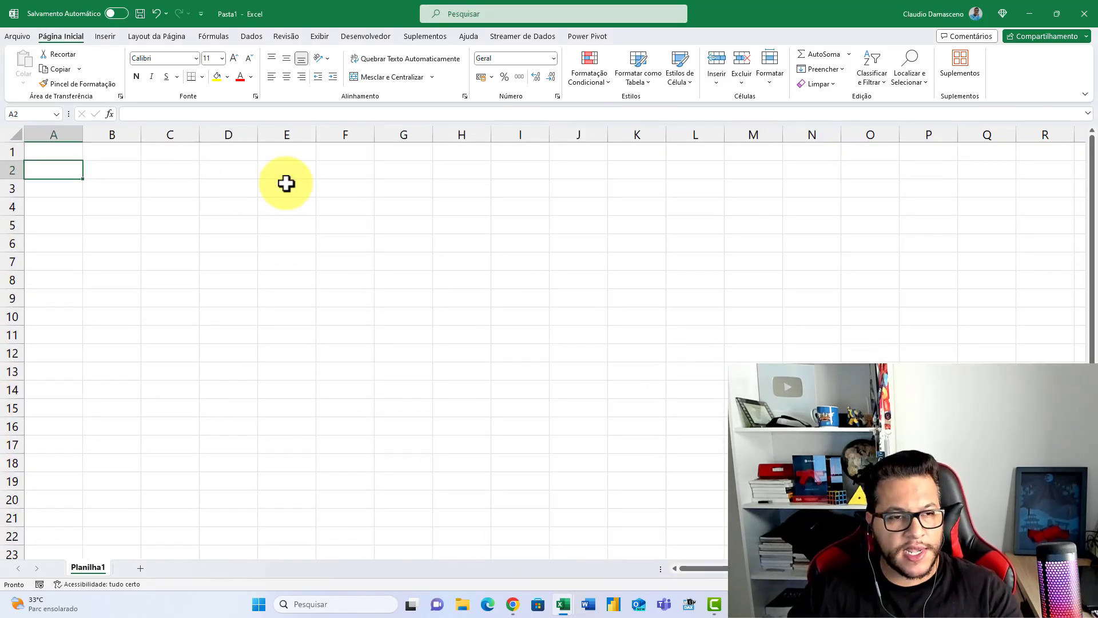
type("1287")
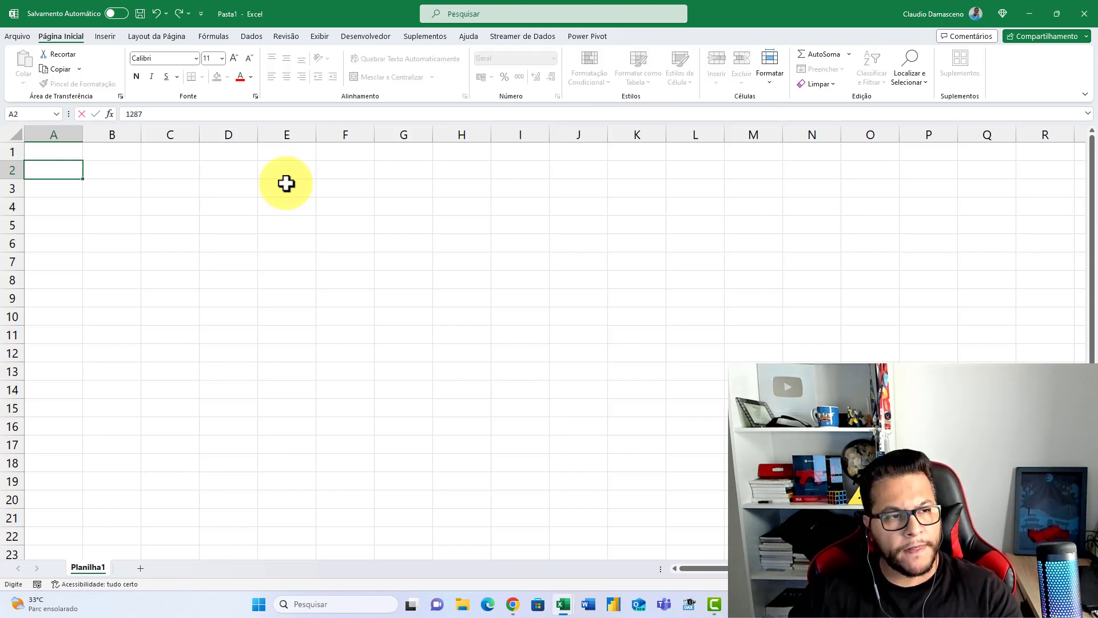
key("Tab")
type("Núem")
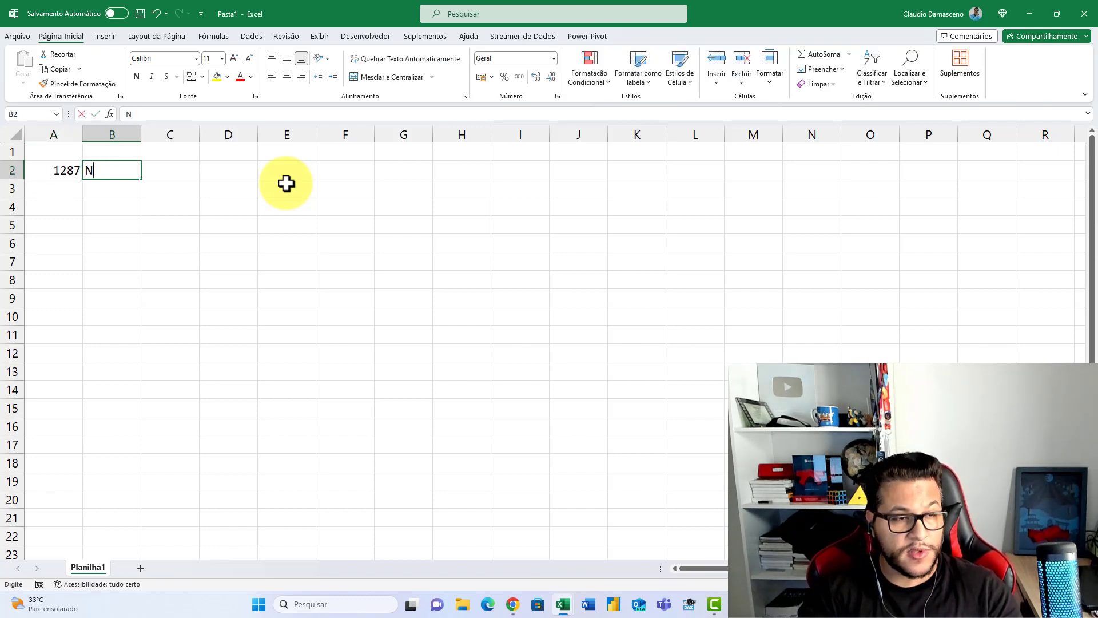
key("BackSpace")
key("BackSpace")
type("meros")
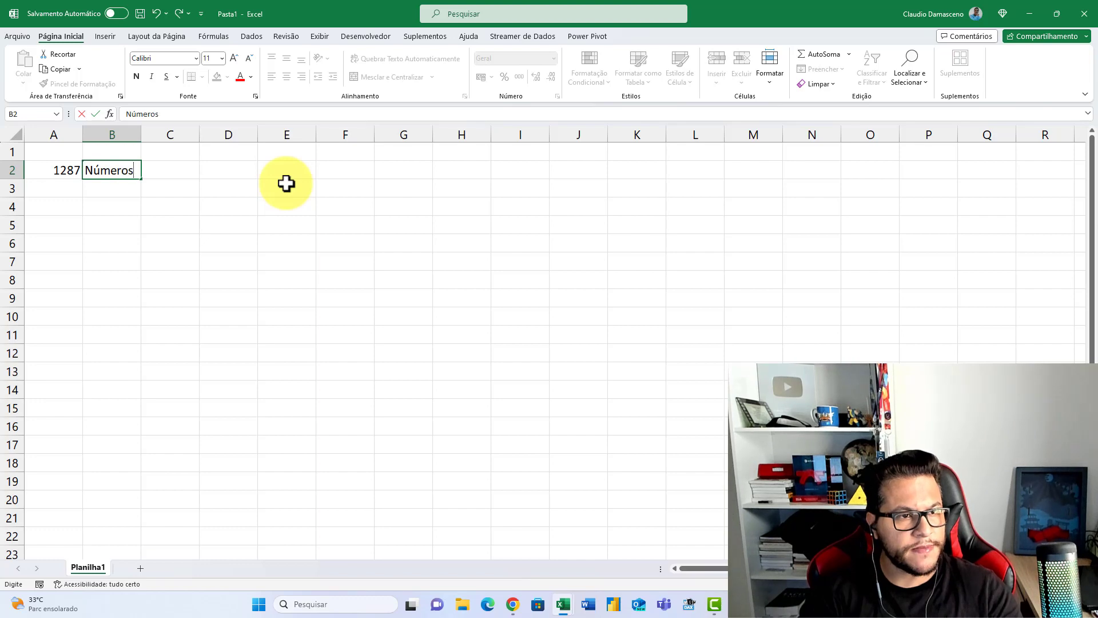
key("Return")
Step: Enter 495 in cell A3 with the label "Repetições" in B3, and widen column B slightly to fit the text
key("Left")
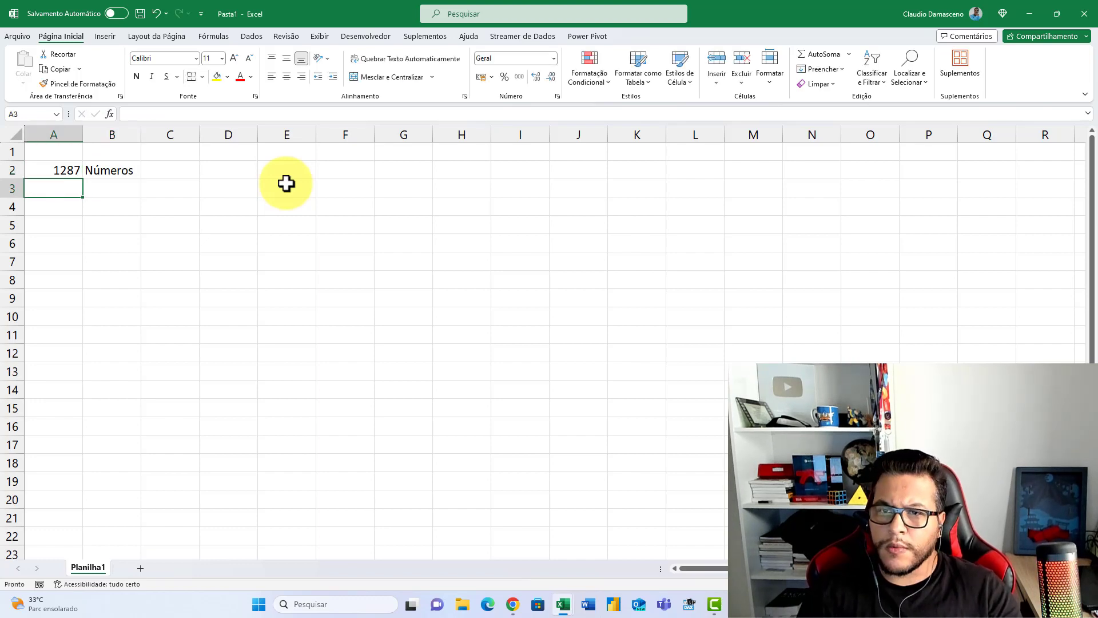
type("495")
key("Tab")
type("R")
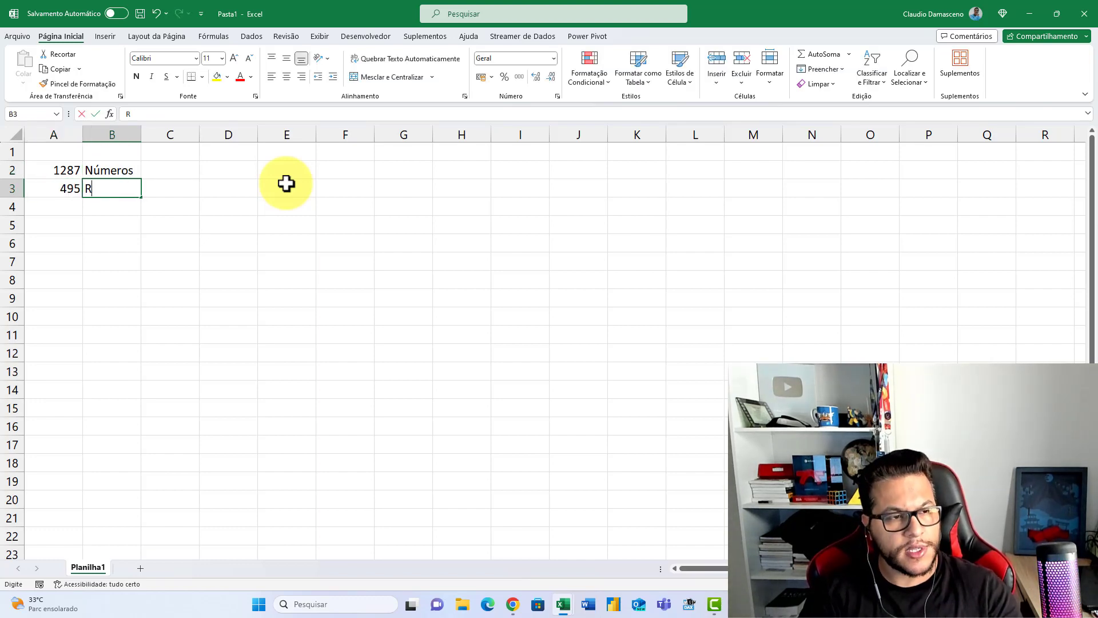
type("epetições")
key("Return")
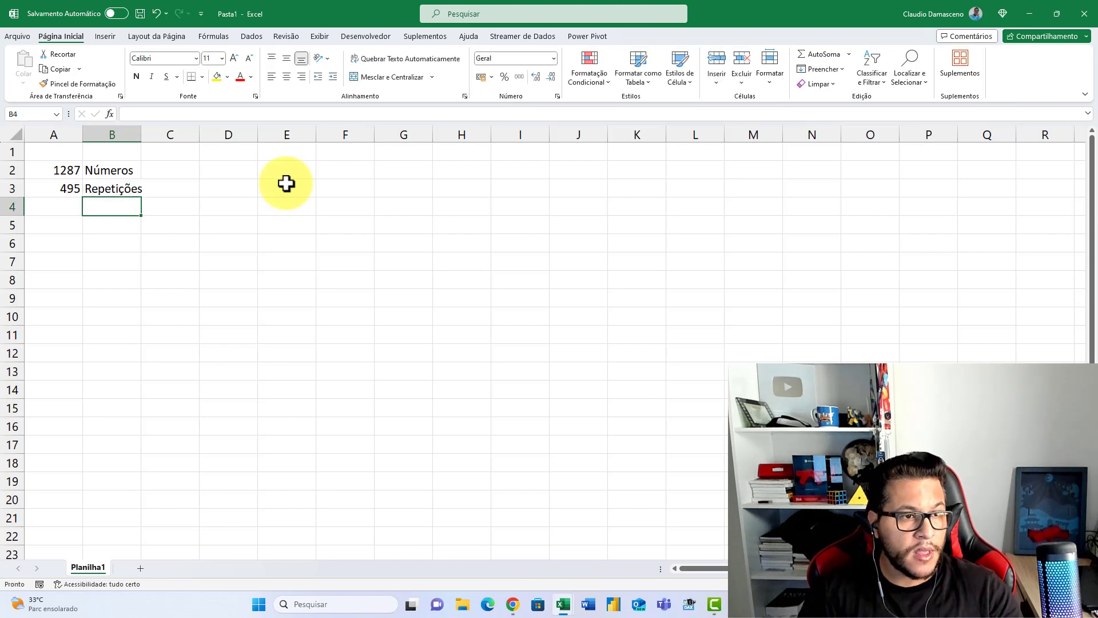
key("Left")
left_click_drag(142, 135, 153, 135)
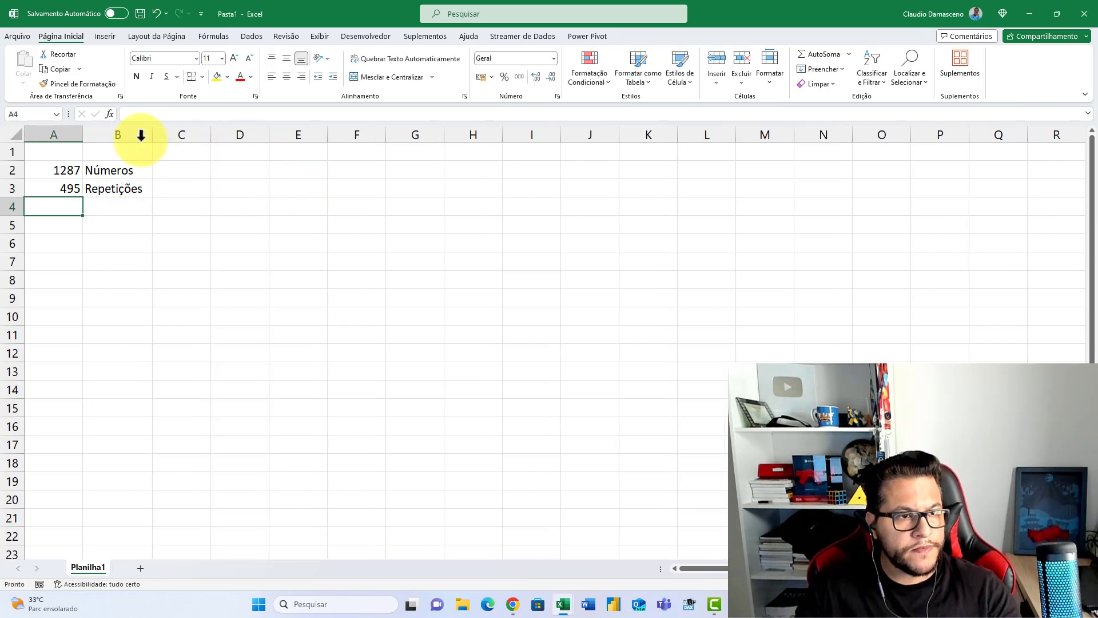
Step: Multiply the two values in cell A4 with =A2*A3 and label the result "Linhas" in B4
type("=")
left_click(52, 168)
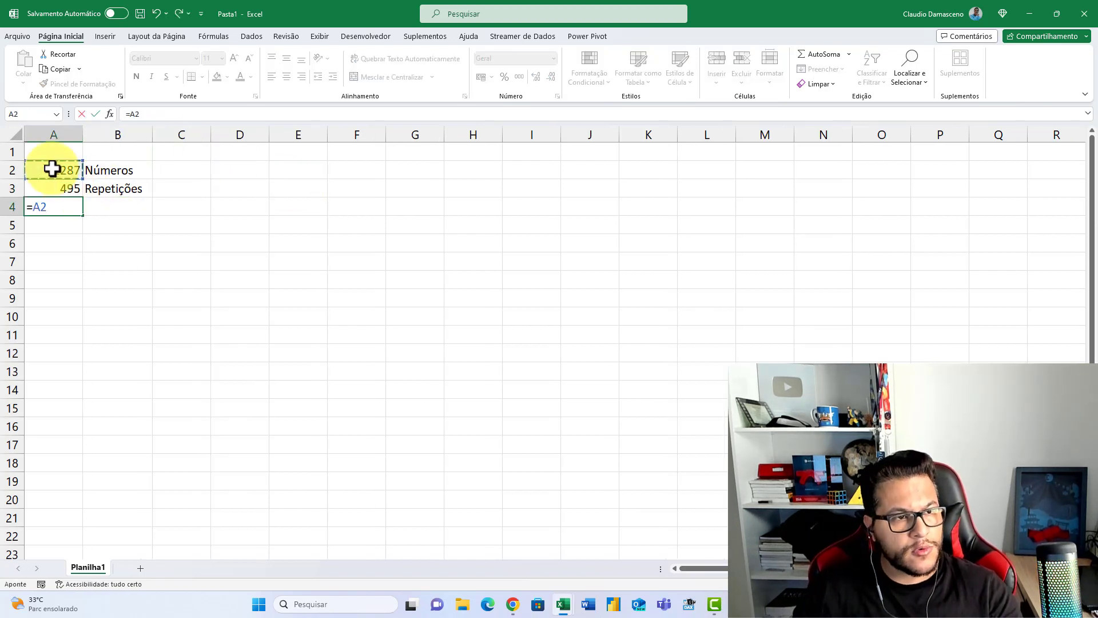
type("*")
key("Up")
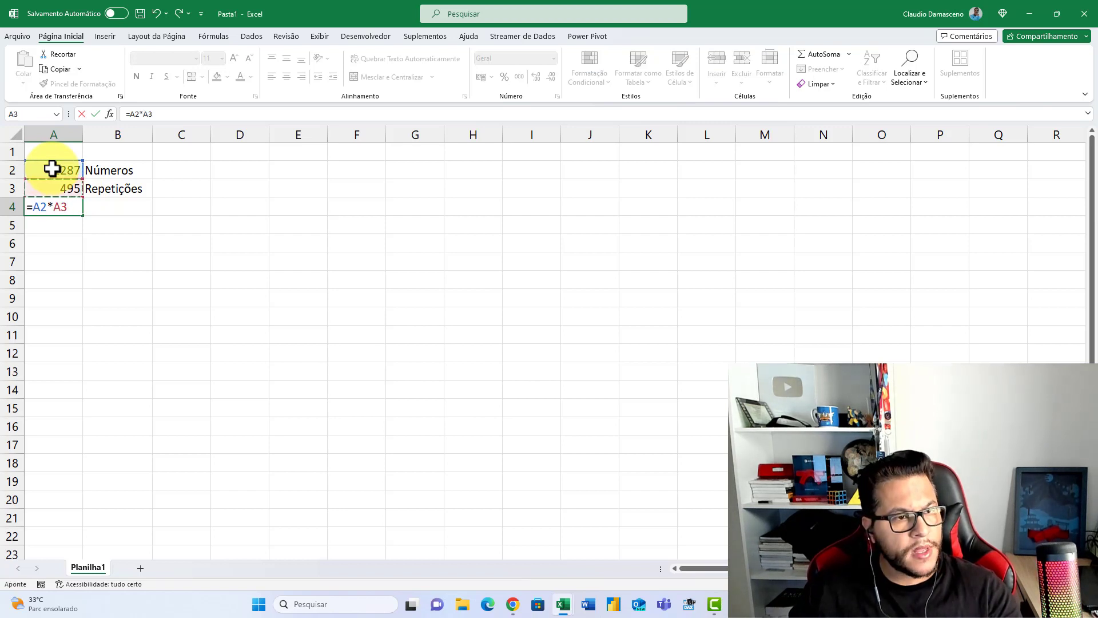
key("Return")
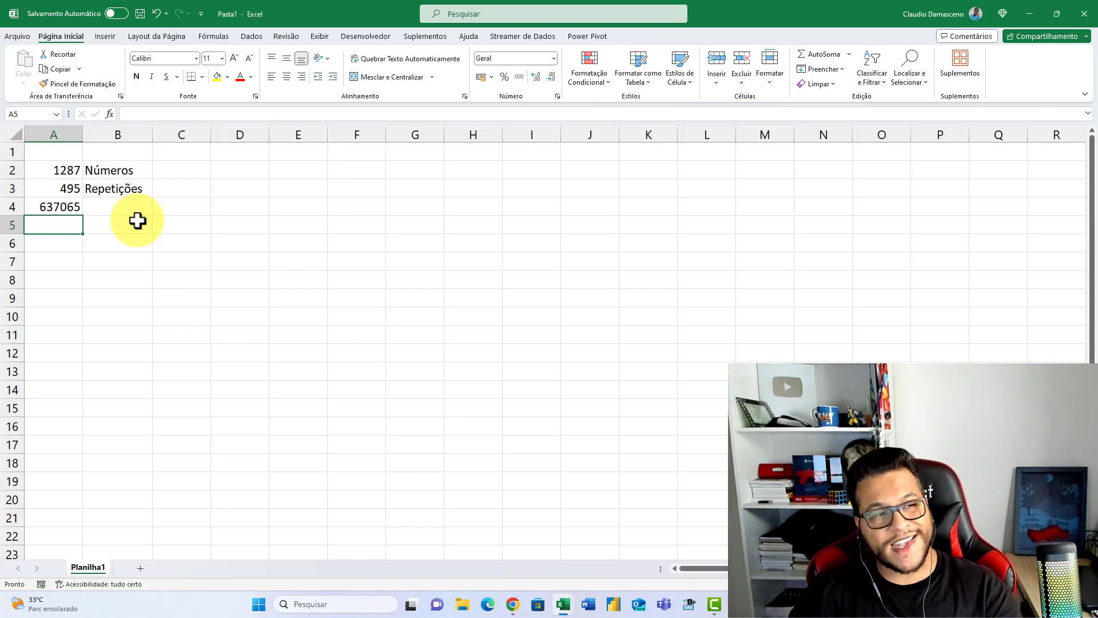
left_click(126, 212)
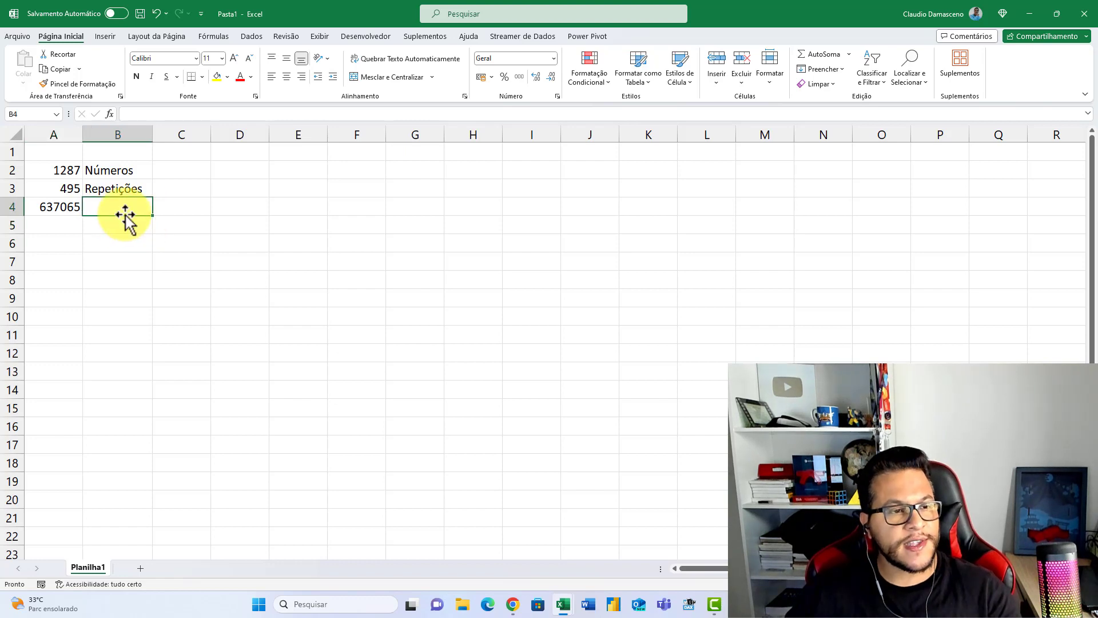
type("Linhas")
key("Return")
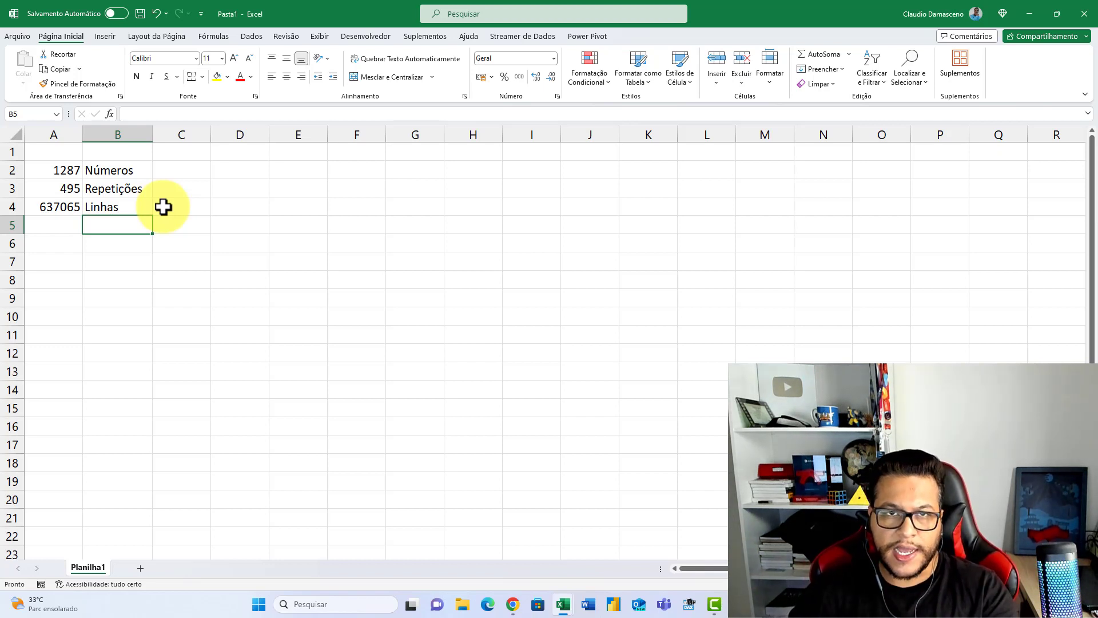
Step: Enter the formula =REPT("1";3) in cell H2
left_click(460, 188)
type("=")
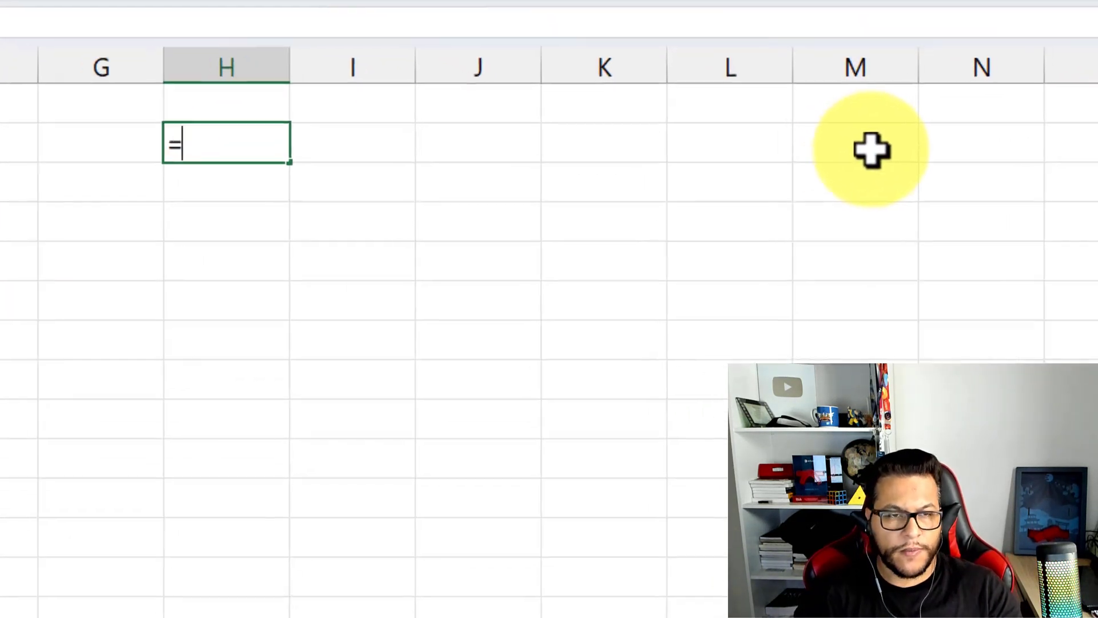
type("rep")
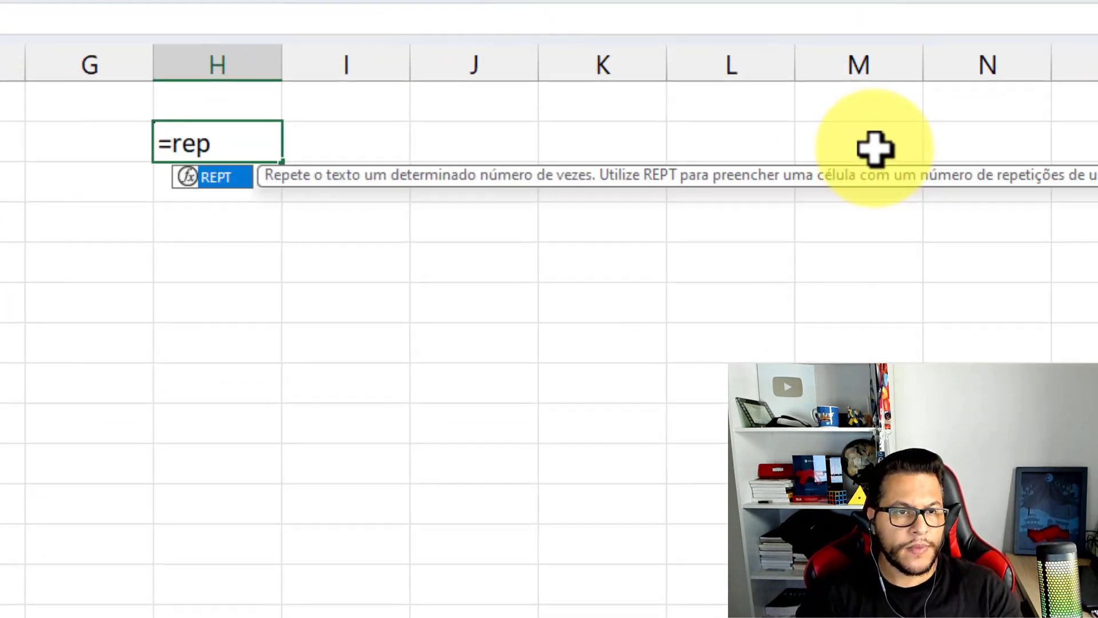
key("BackSpace")
type("pt")
key("Tab")
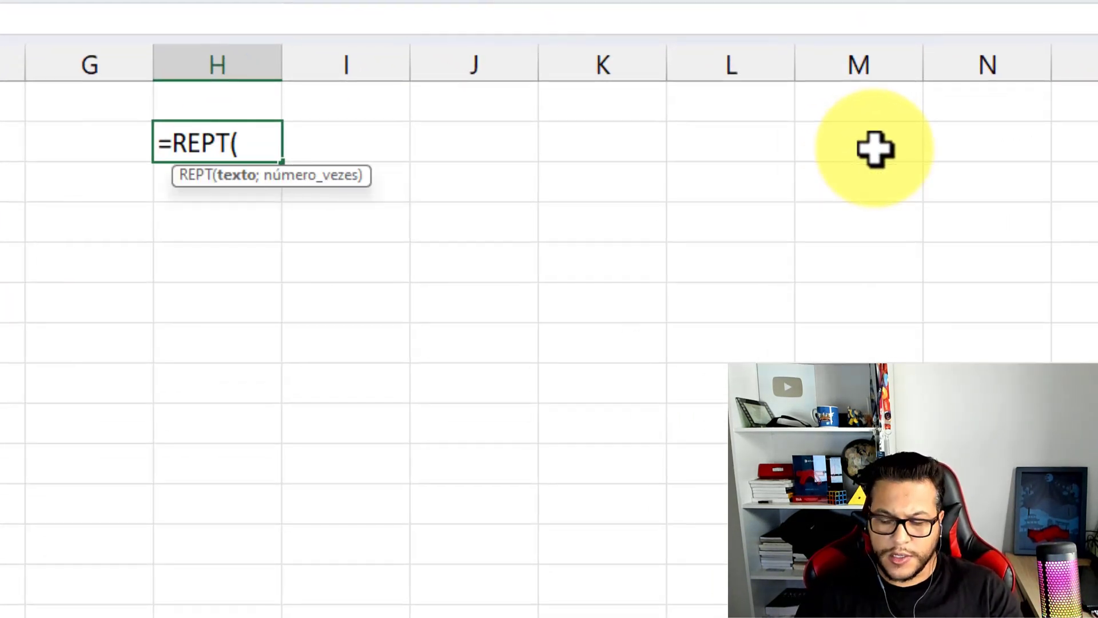
type("\"1\"")
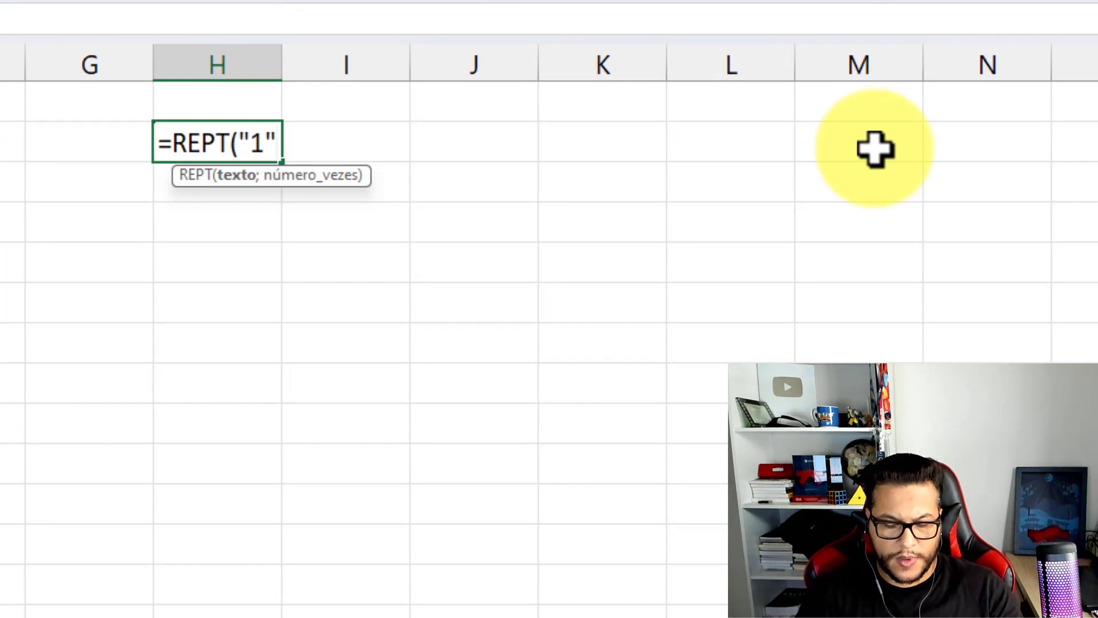
type(";3)")
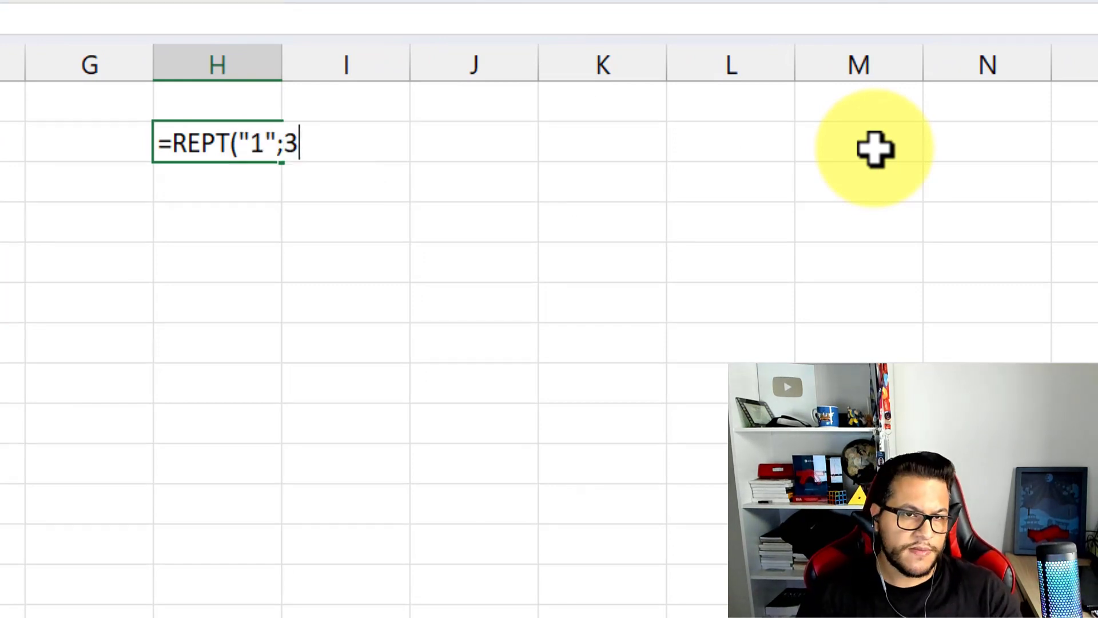
key("Return")
Step: Set the repetition count of the REPT formula in H2 to 3000
key("Up")
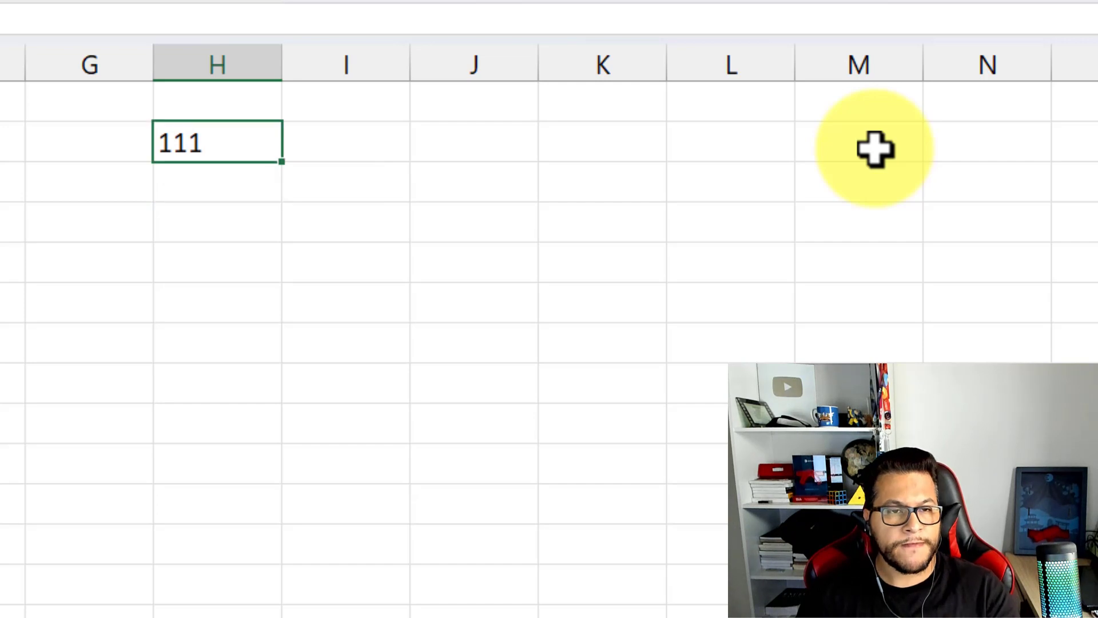
key("F2")
key("Left")
type("00")
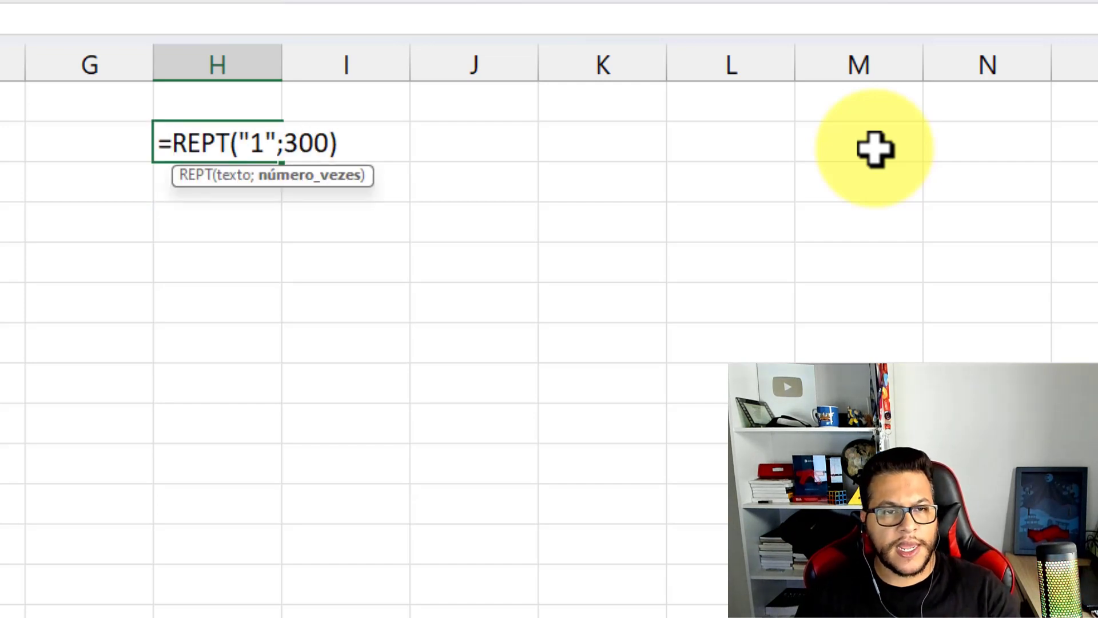
type("0")
key("Return")
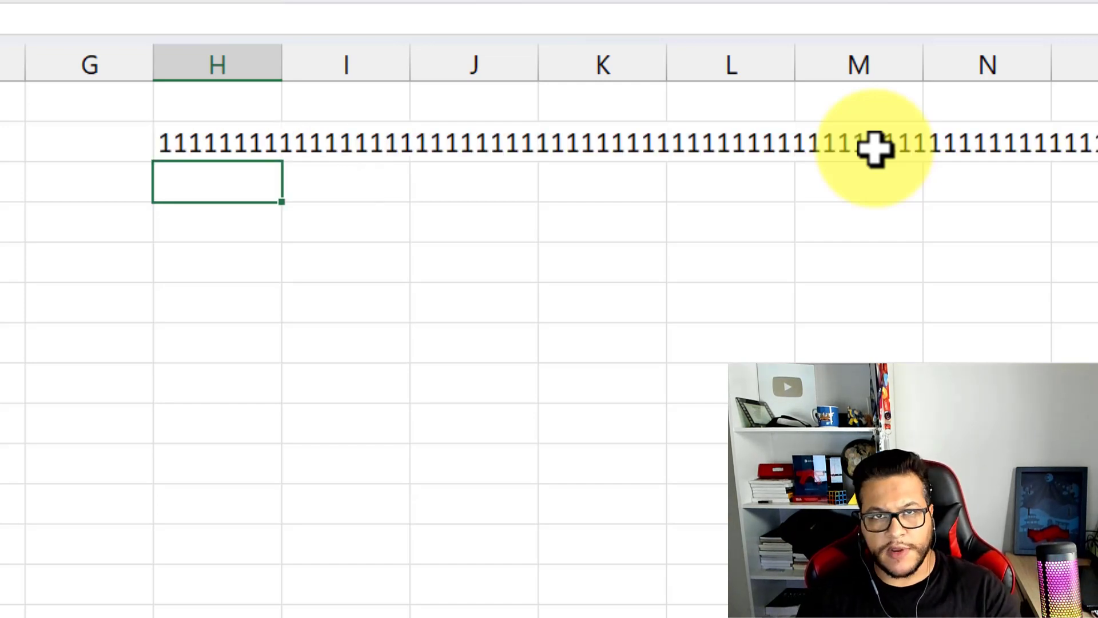
Step: Try a repetition count of 50000 in the REPT formula in H2
key("Up")
key("F2")
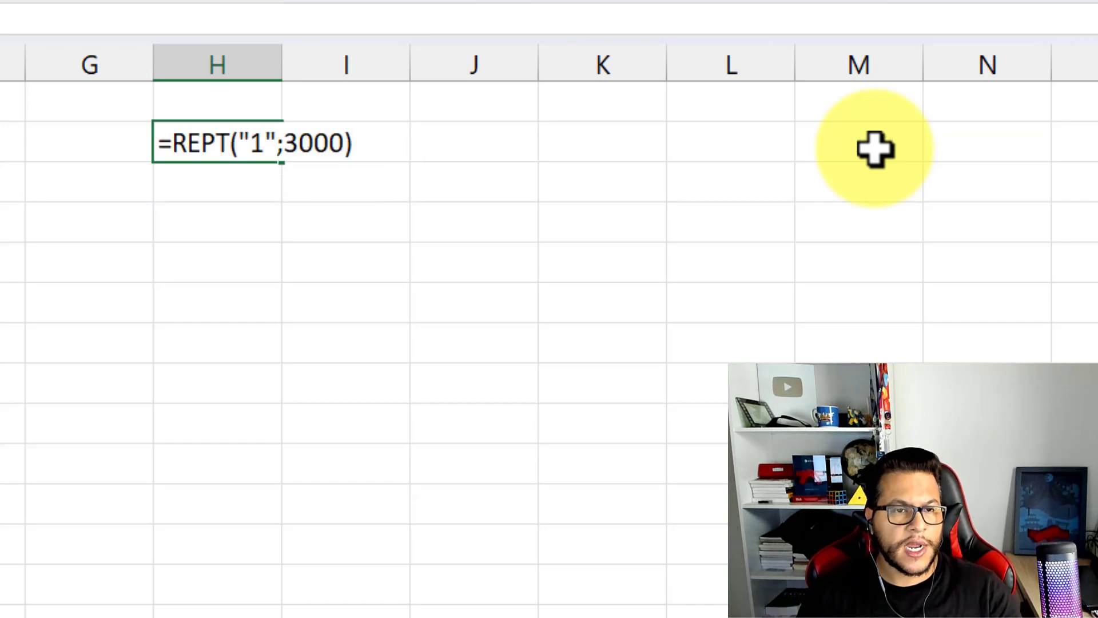
key("Left")
key("Left")
key("Left")
key("Left")
key("shift+Left")
type("50")
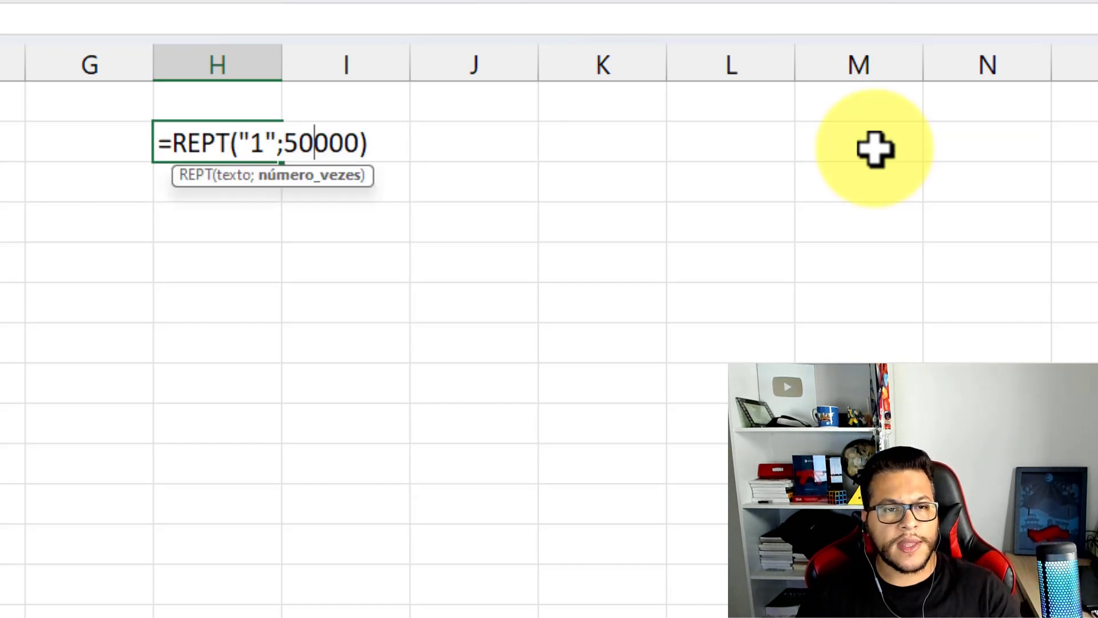
key("Return")
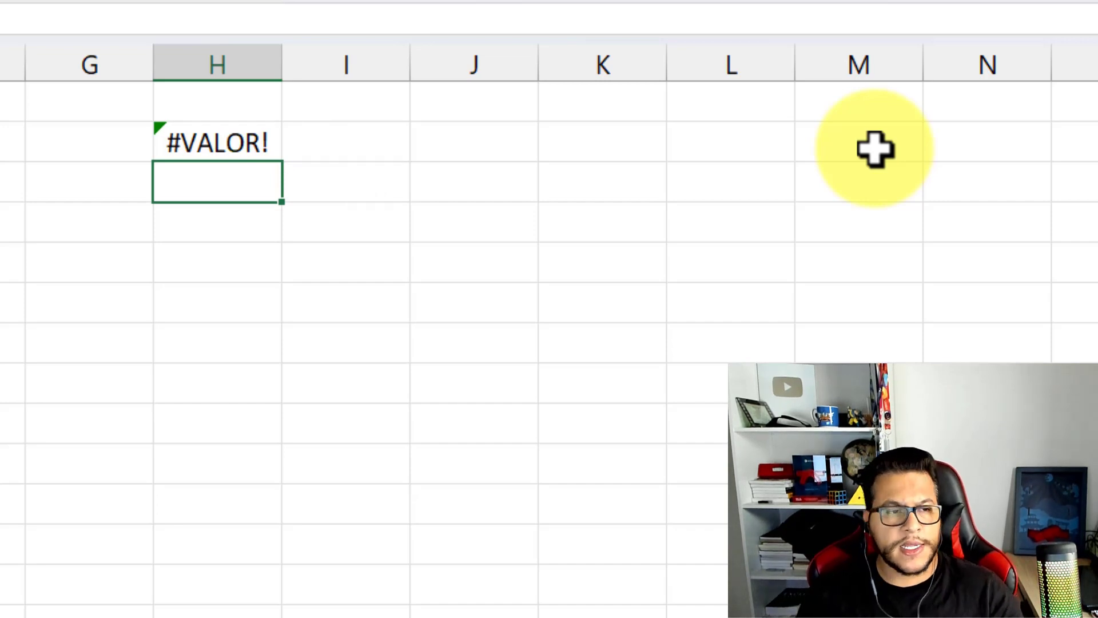
Step: Enter the character limit 32767 in cell A6
key("Left")
key("Left")
key("Left")
key("Left")
key("Left")
key("Down")
key("Left")
key("Left")
key("Down")
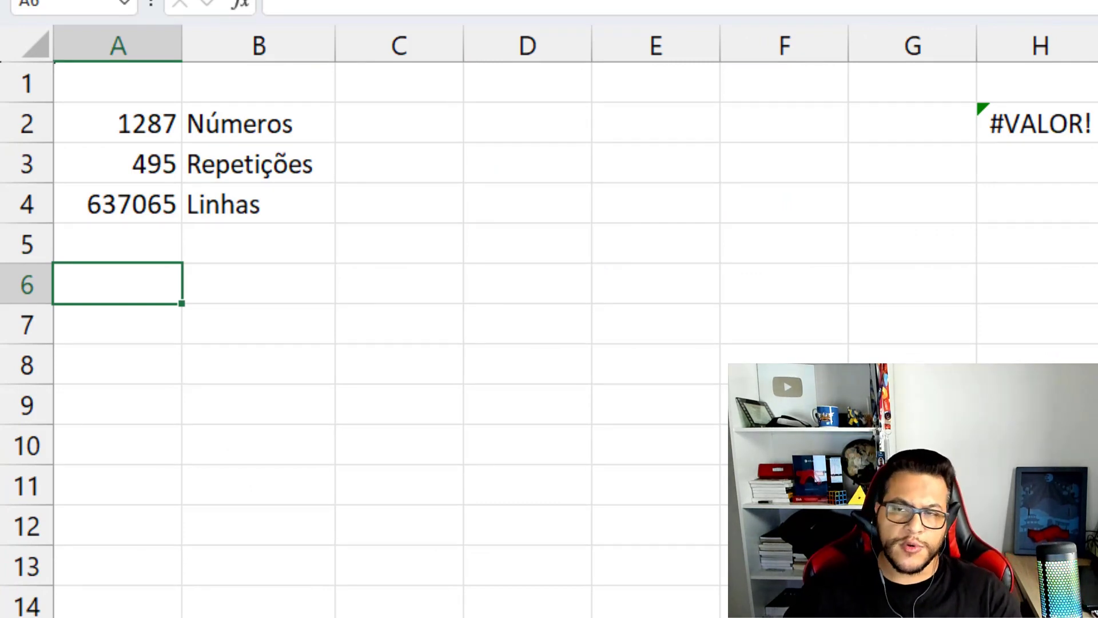
type("32")
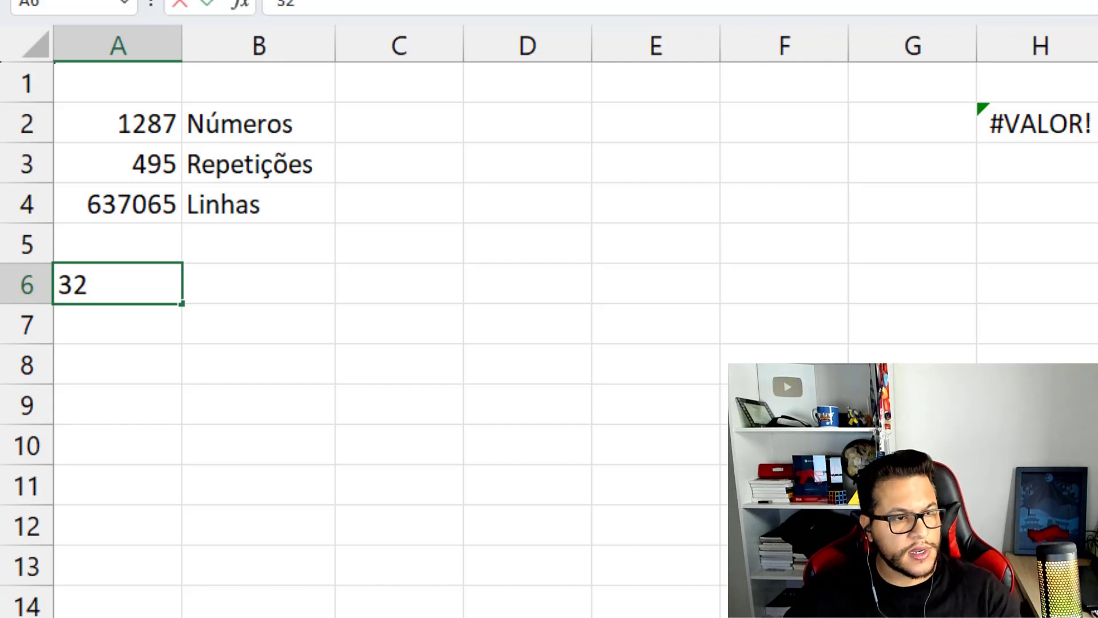
type("767")
key("Tab")
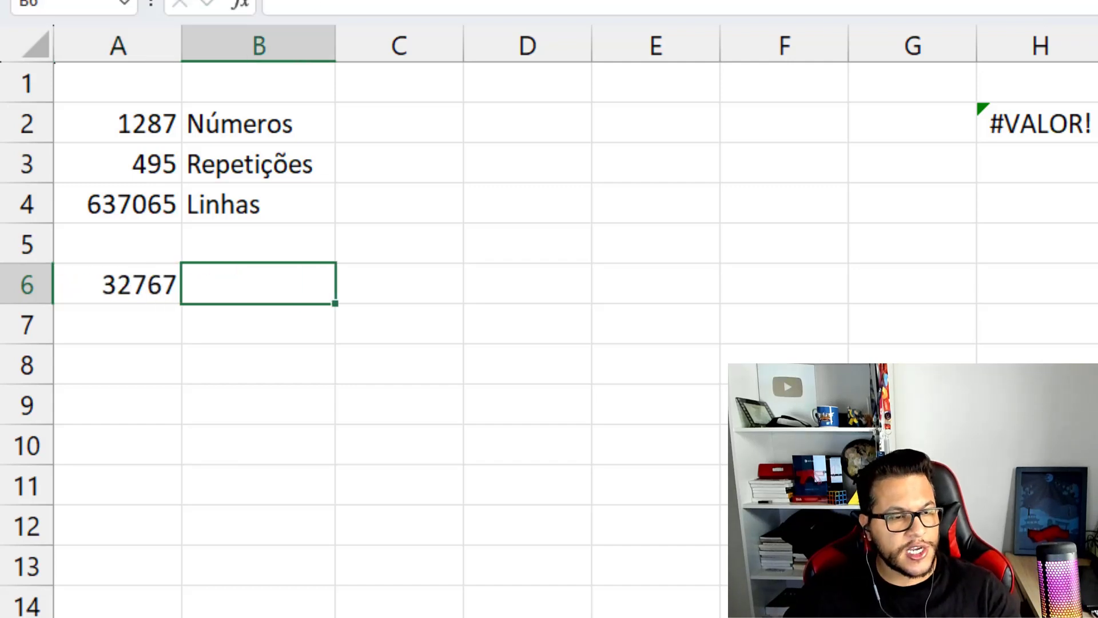
Step: Label the limit value with the text "Caracteres" in cell B6
type("cA")
key("BackSpace")
key("BackSpace")
type("C")
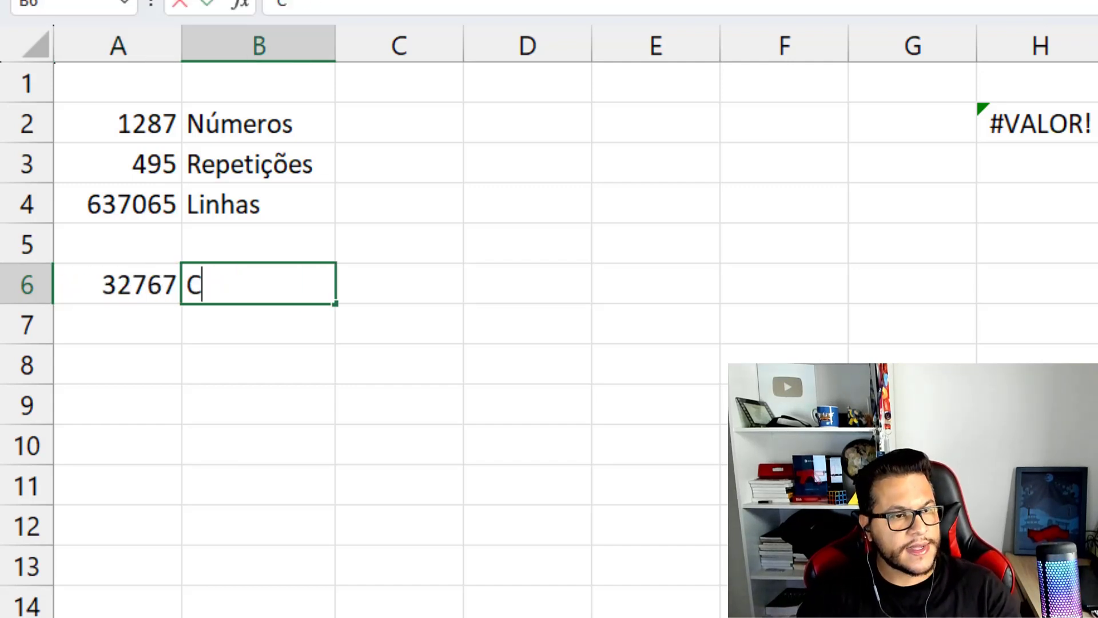
type("aracteres")
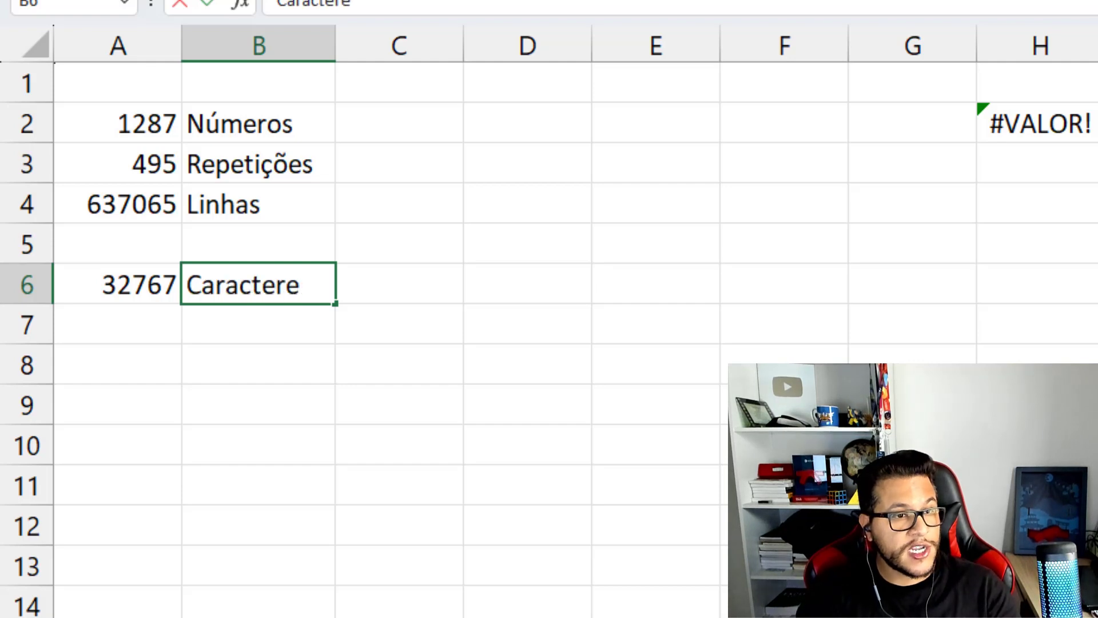
key("Down")
Step: Try the limit value 32767 as the repetition count of the REPT formula in H2
key("Right")
key("Up")
key("Up")
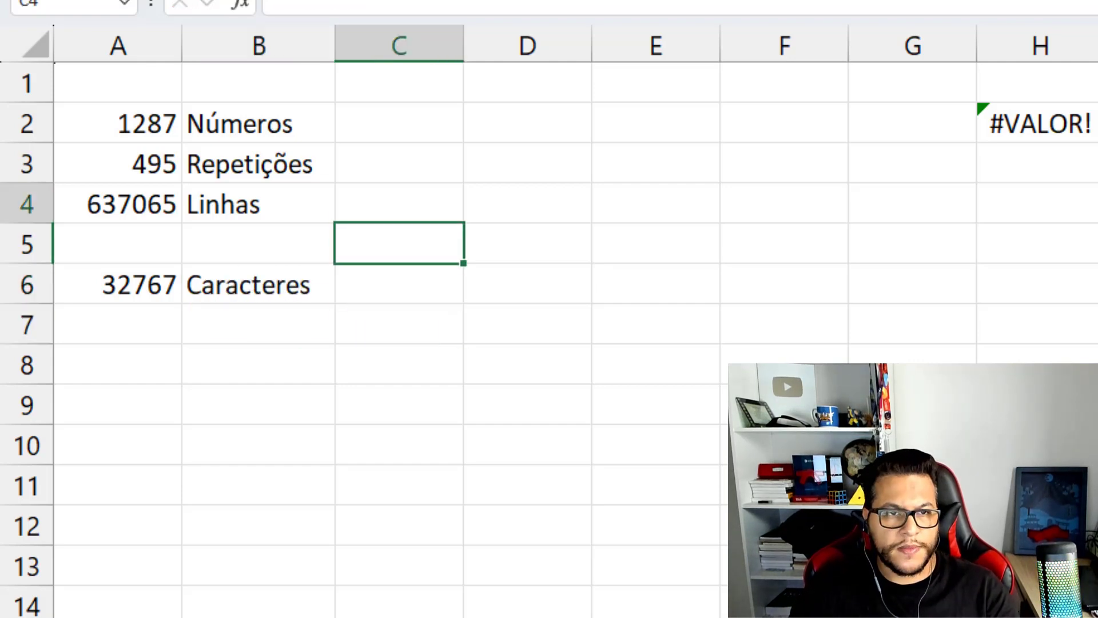
key("Up")
key("Up")
key("Right")
key("Right")
key("Up")
key("Right")
key("Right")
key("Right")
key("F2")
key("Left")
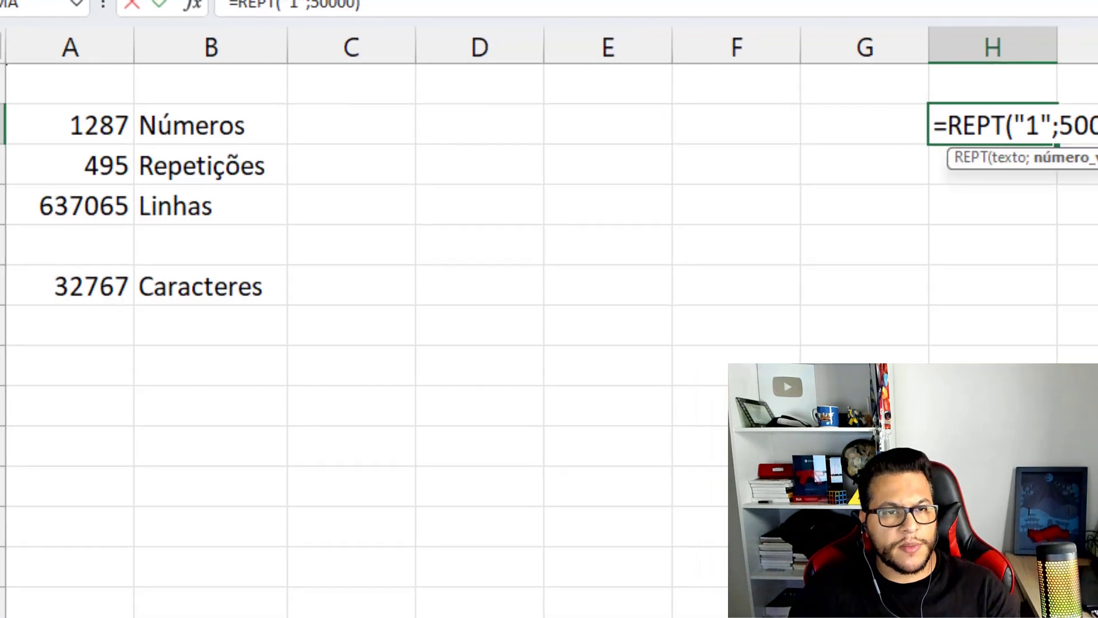
key("shift+Left")
key("shift+Left")
key("shift+Left")
key("shift+Left")
key("shift+Left")
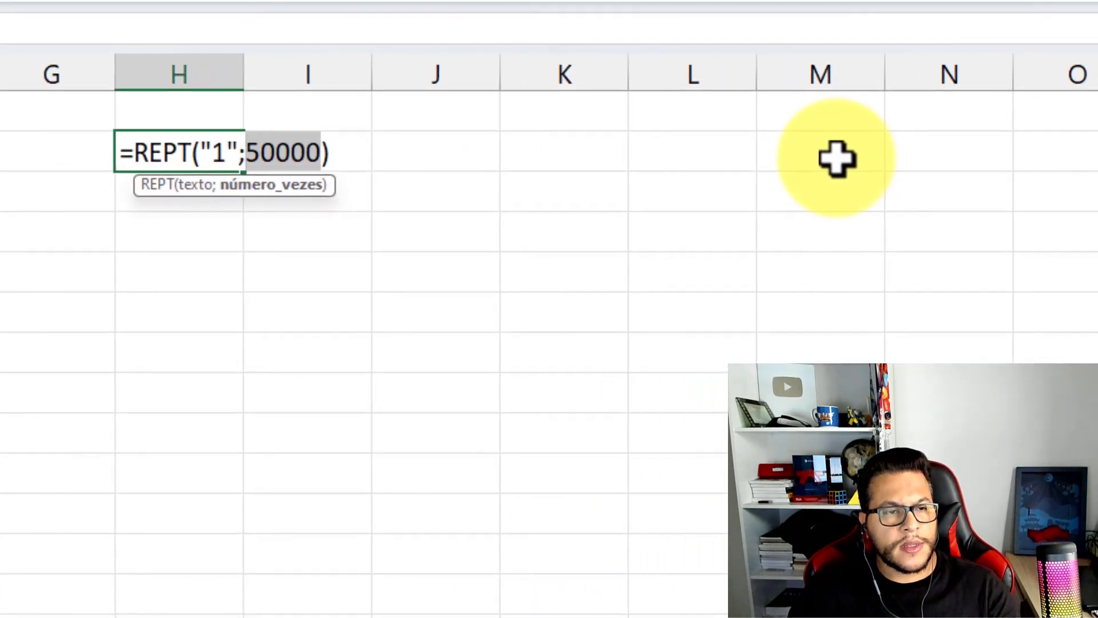
type("32767")
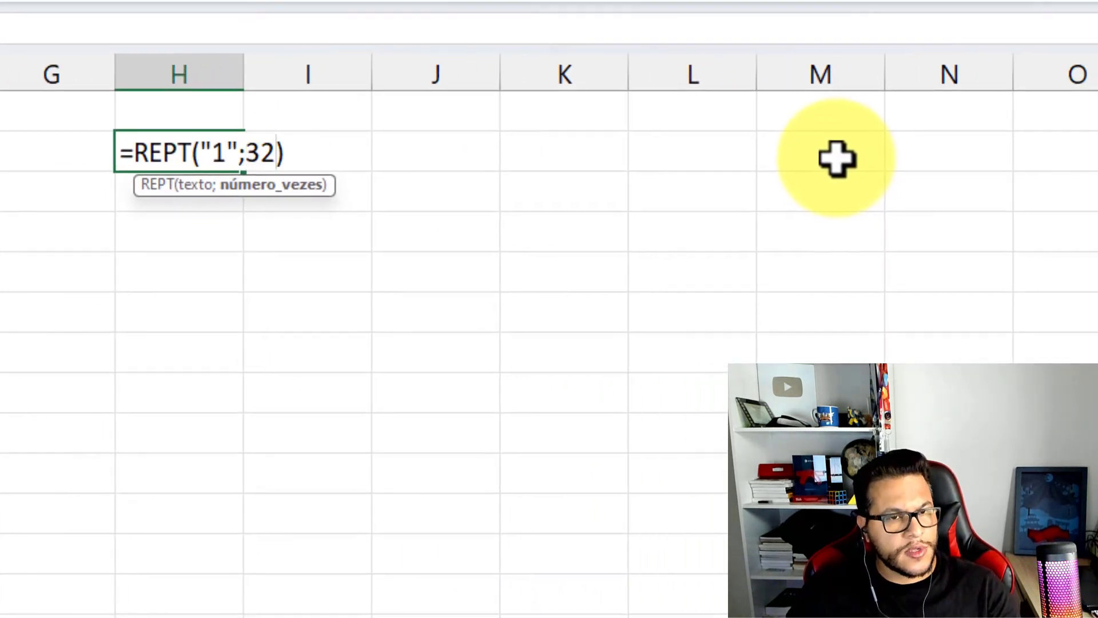
key("Return")
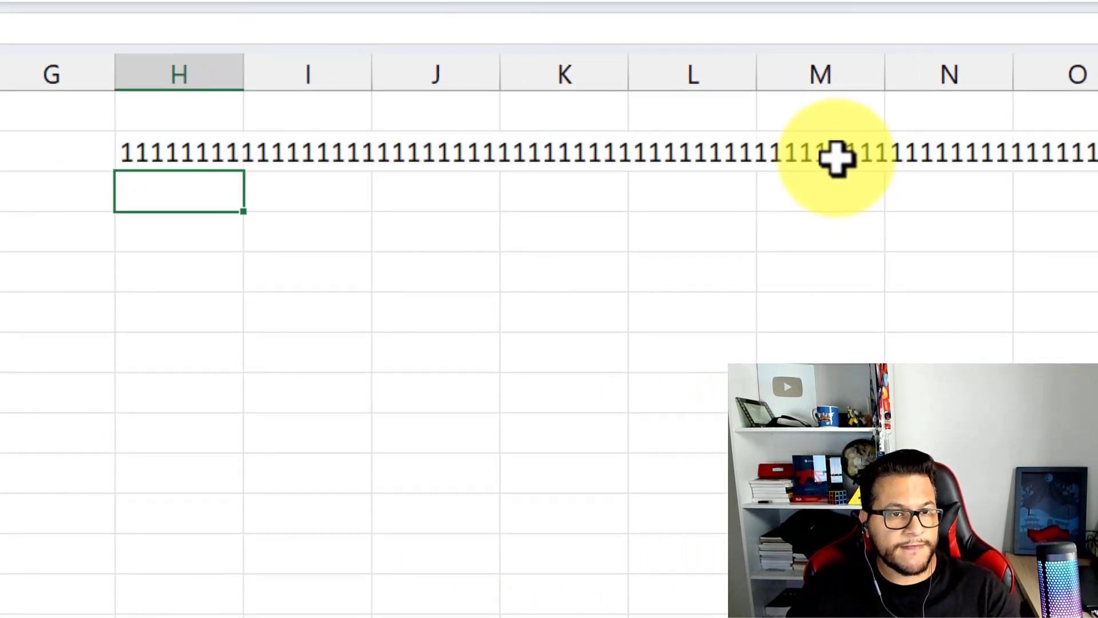
Step: Try a repetition count of 32768 in the REPT formula in H2
key("Up")
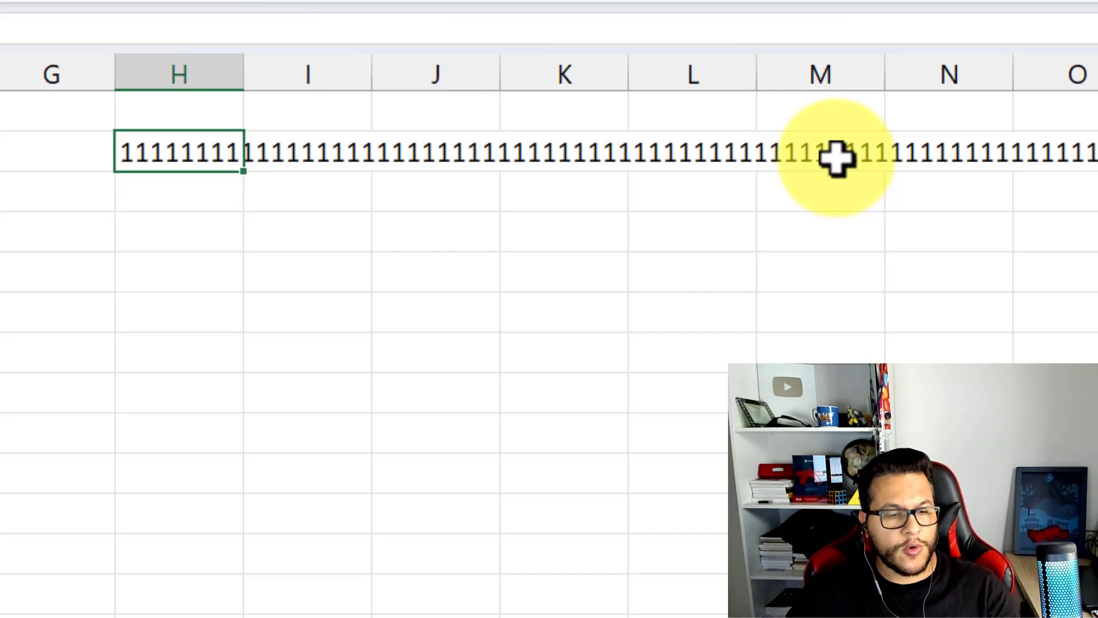
key("F2")
key("Left")
key("shift+Left")
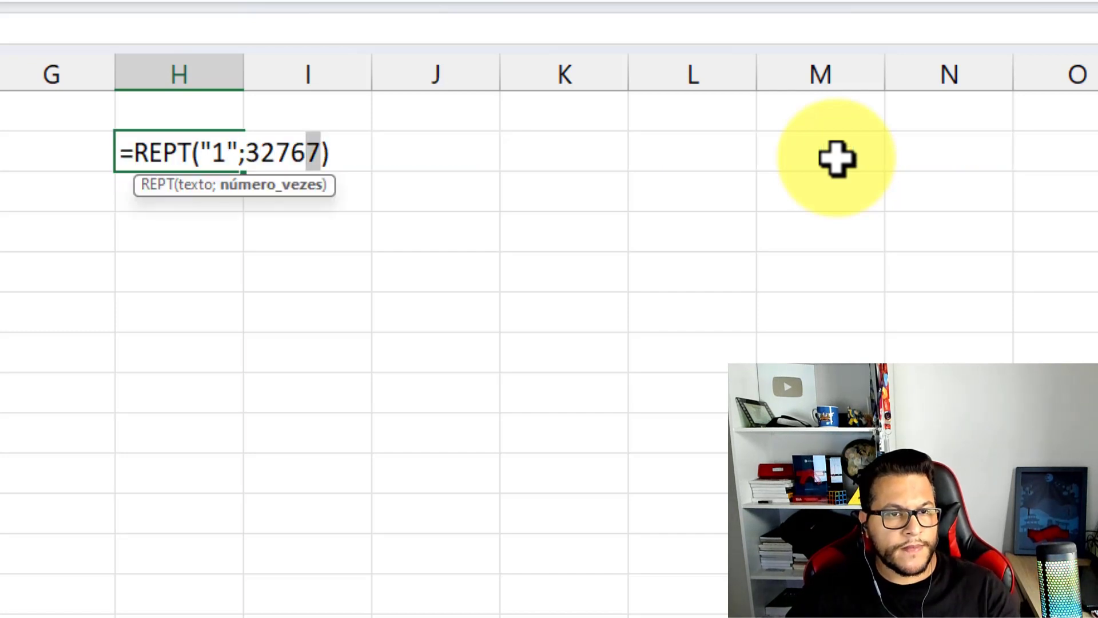
key("BackSpace")
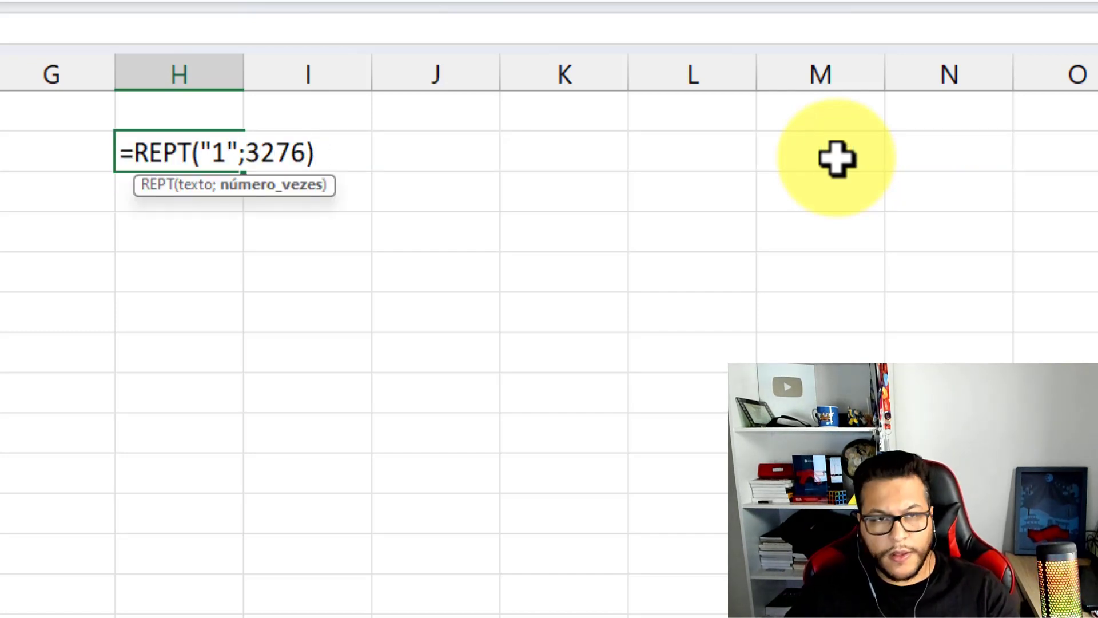
type("8")
key("Return")
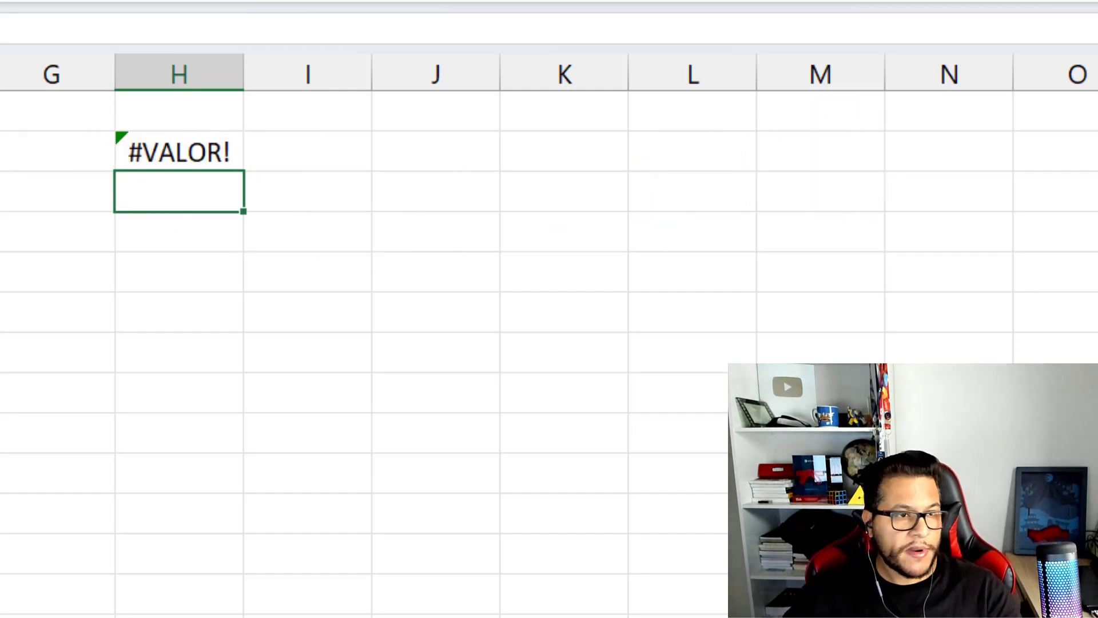
key("ctrl+Home")
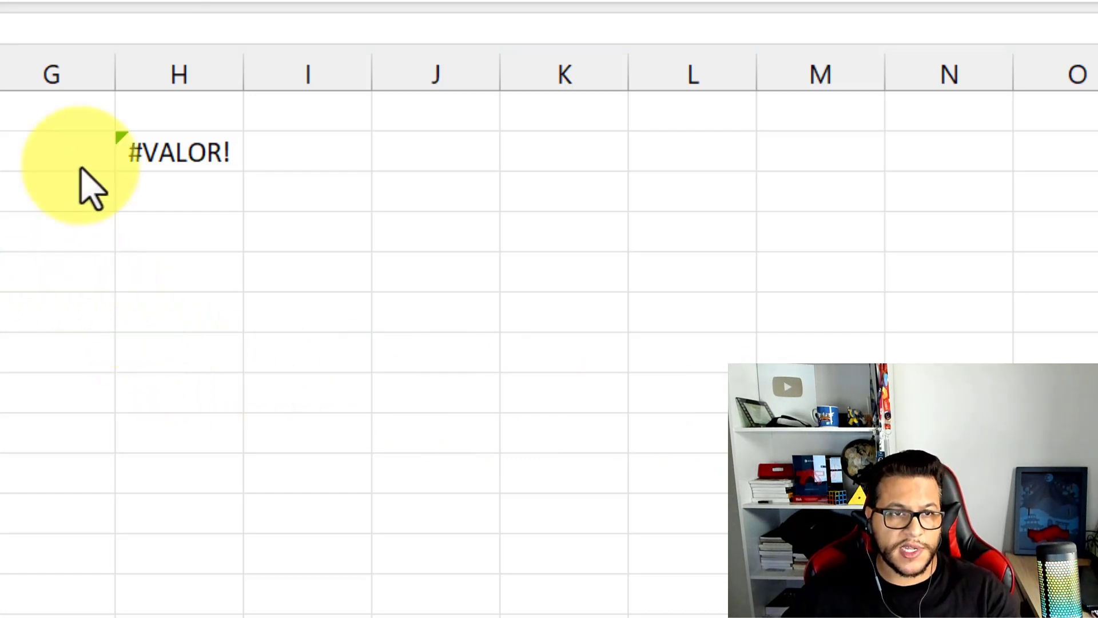
Step: Clear both arguments of the REPT formula in H2, leaving the function's parentheses empty
left_click(151, 152)
key("F2")
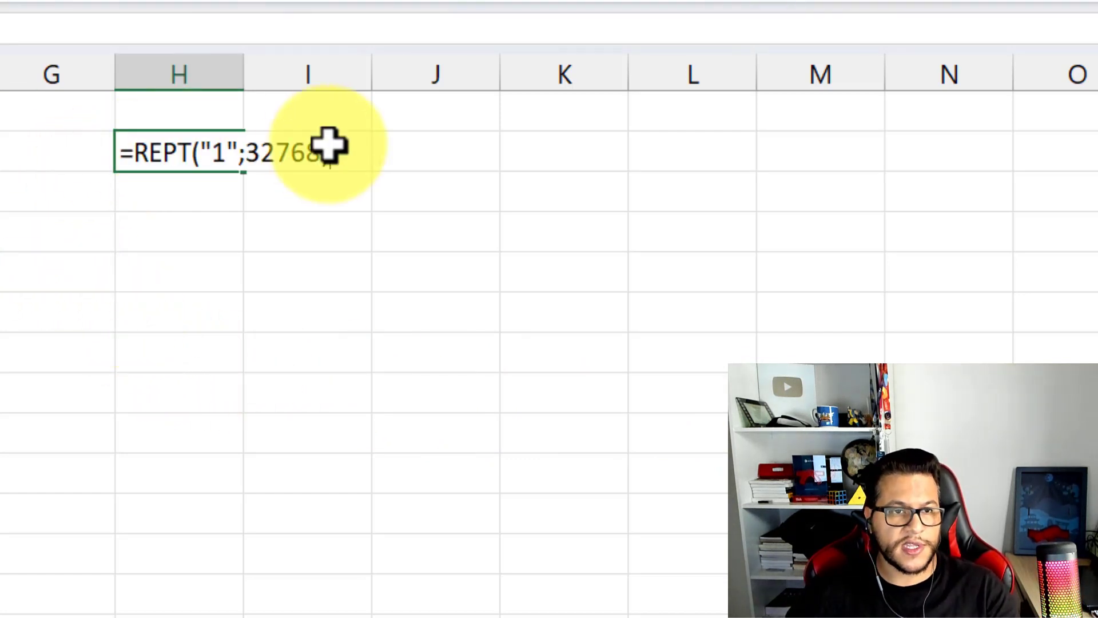
key("shift+Left")
key("shift+Left")
key("shift+Left")
key("shift+Left")
key("shift+Left")
key("shift+Left")
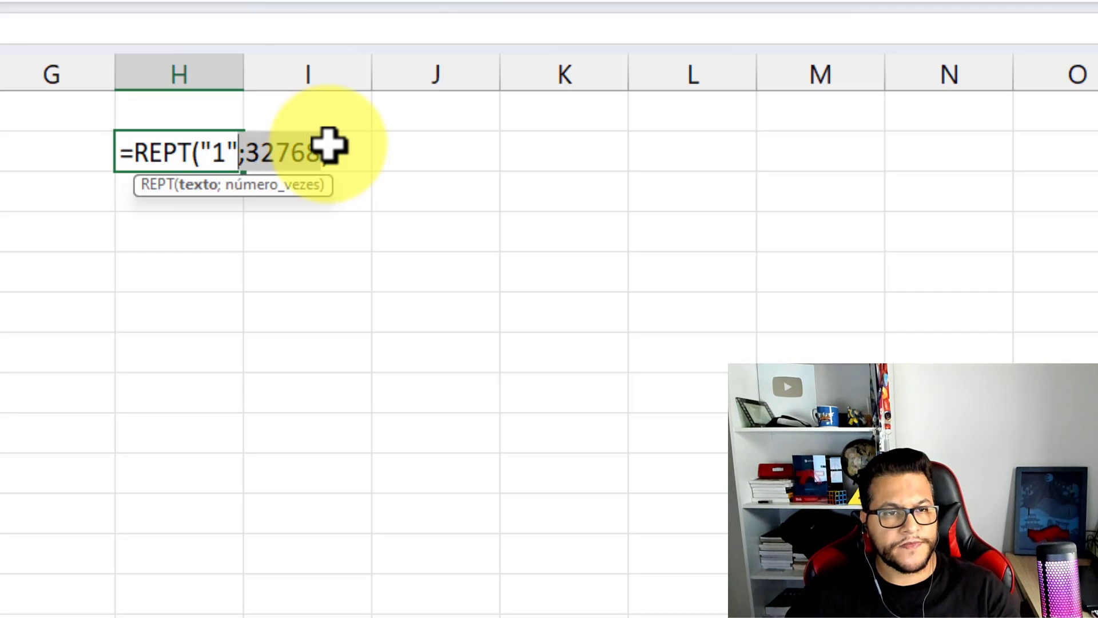
key("BackSpace")
key("BackSpace")
key("BackSpace")
key("BackSpace")
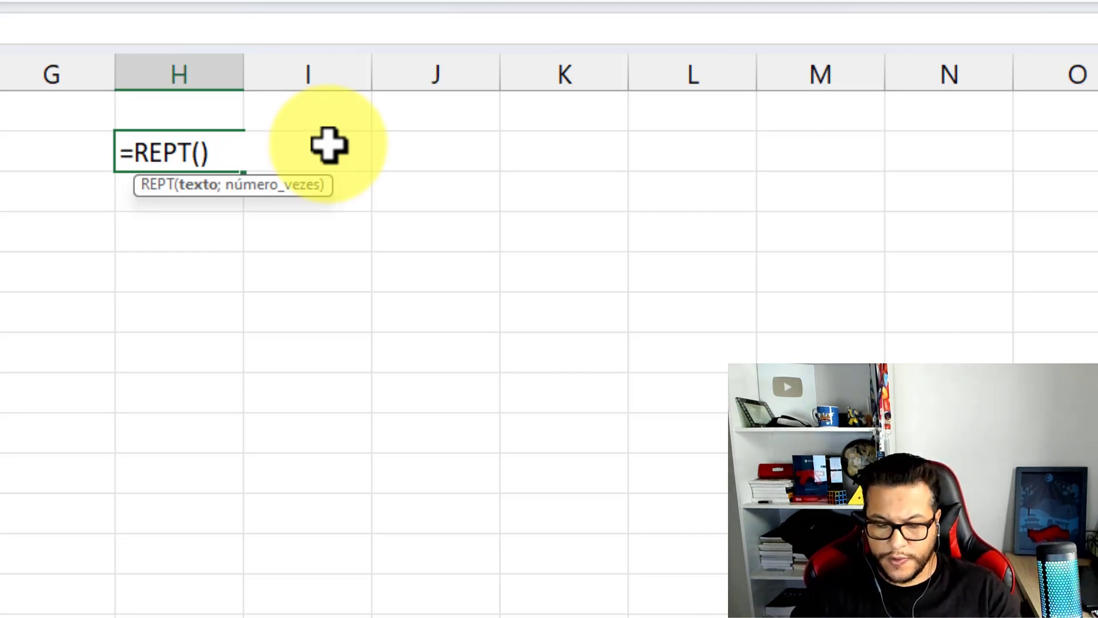
Step: Complete the H2 formula as =REPT(LIN(A1:A3);3) to repeat each row number three times
type("lin")
key("Tab")
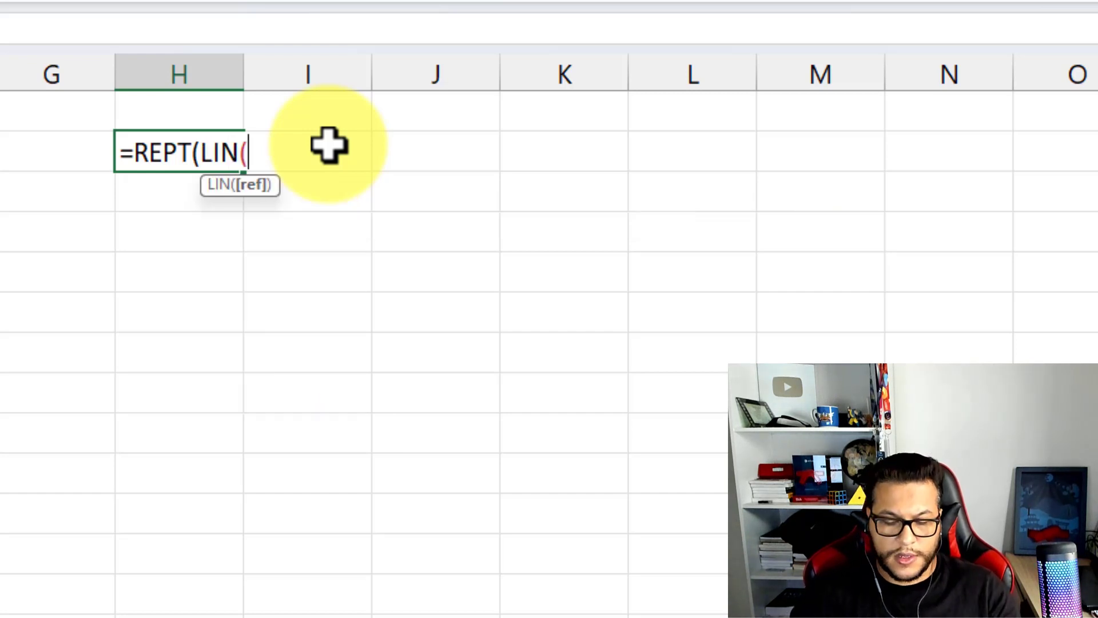
type("A1")
type(":")
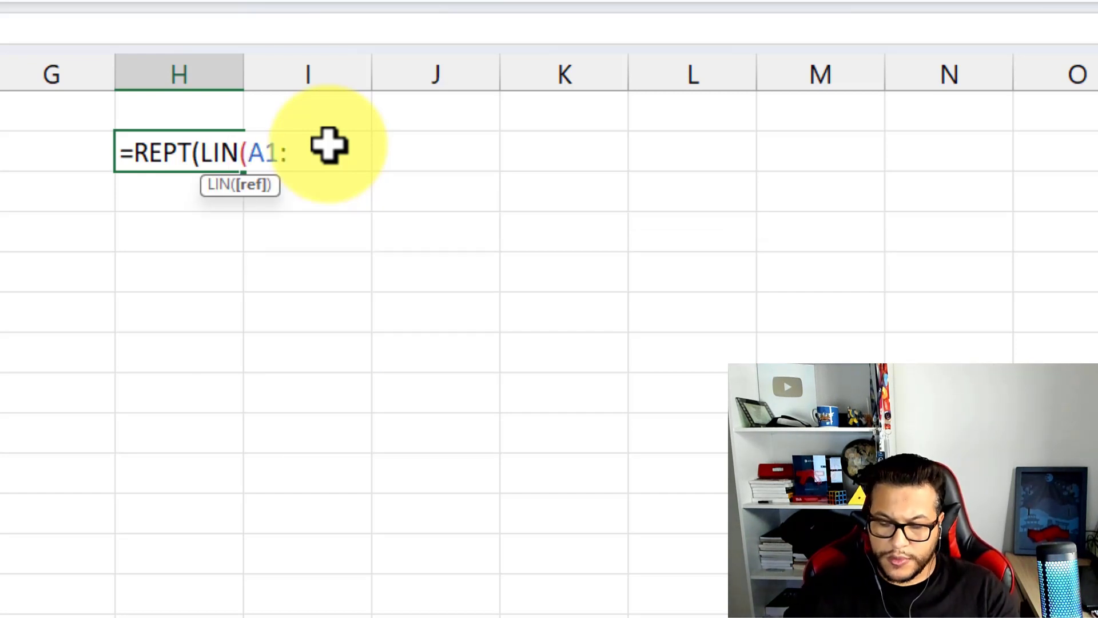
type("A3)")
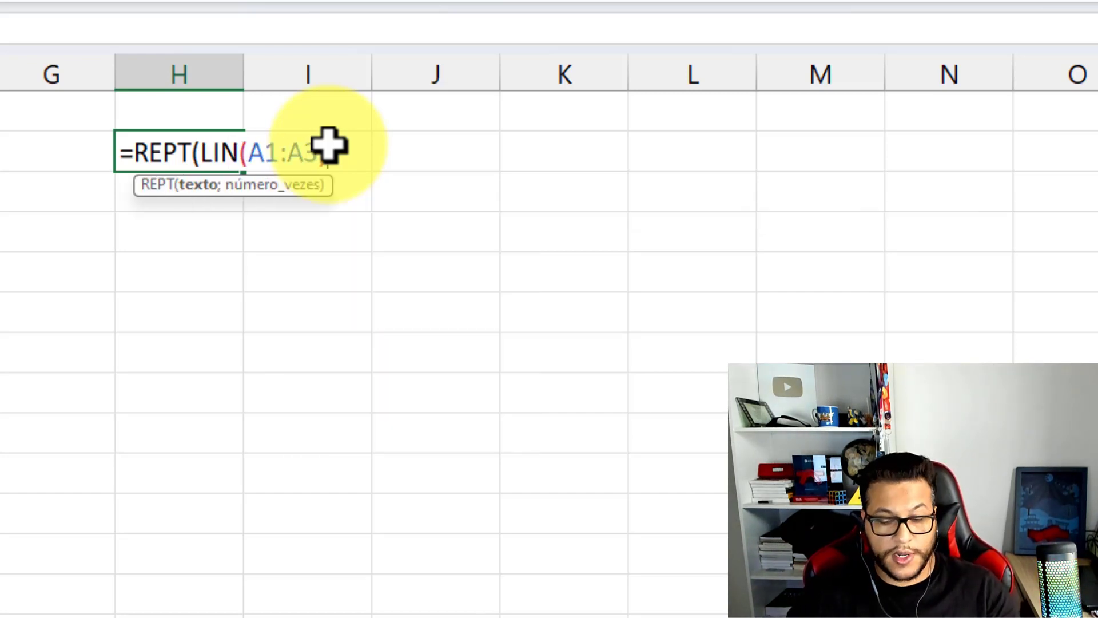
key("Return")
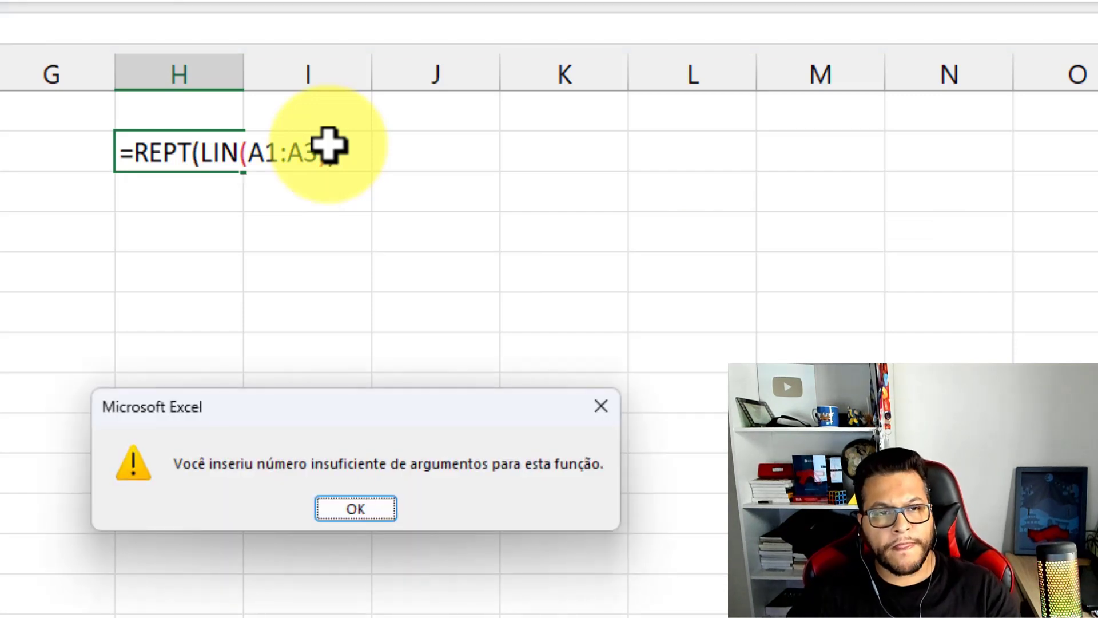
key("Return")
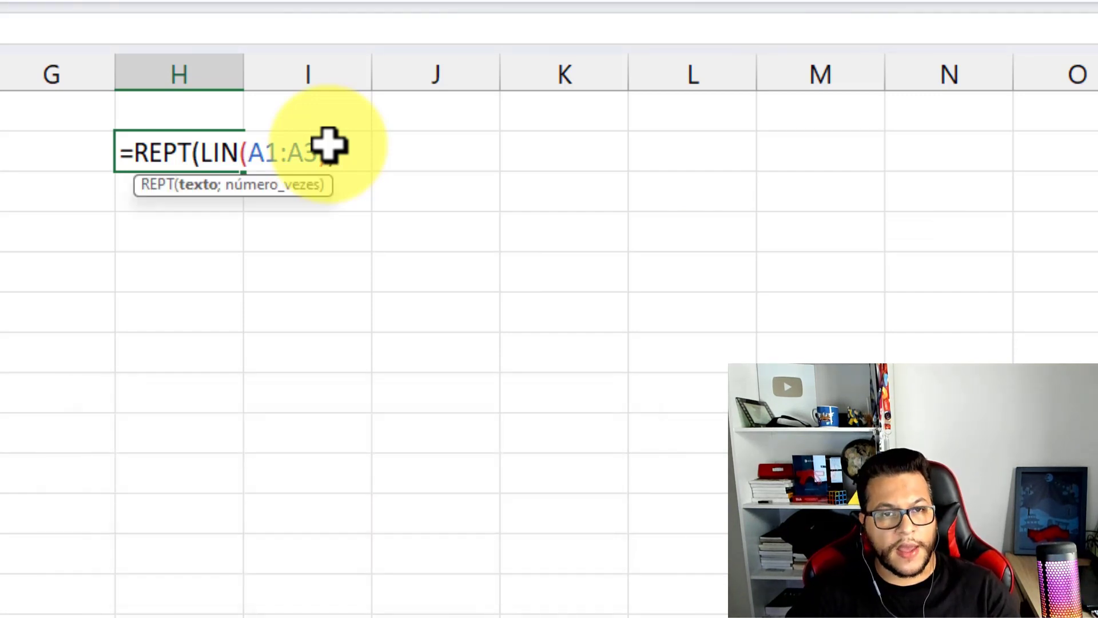
type(";3)")
key("Return")
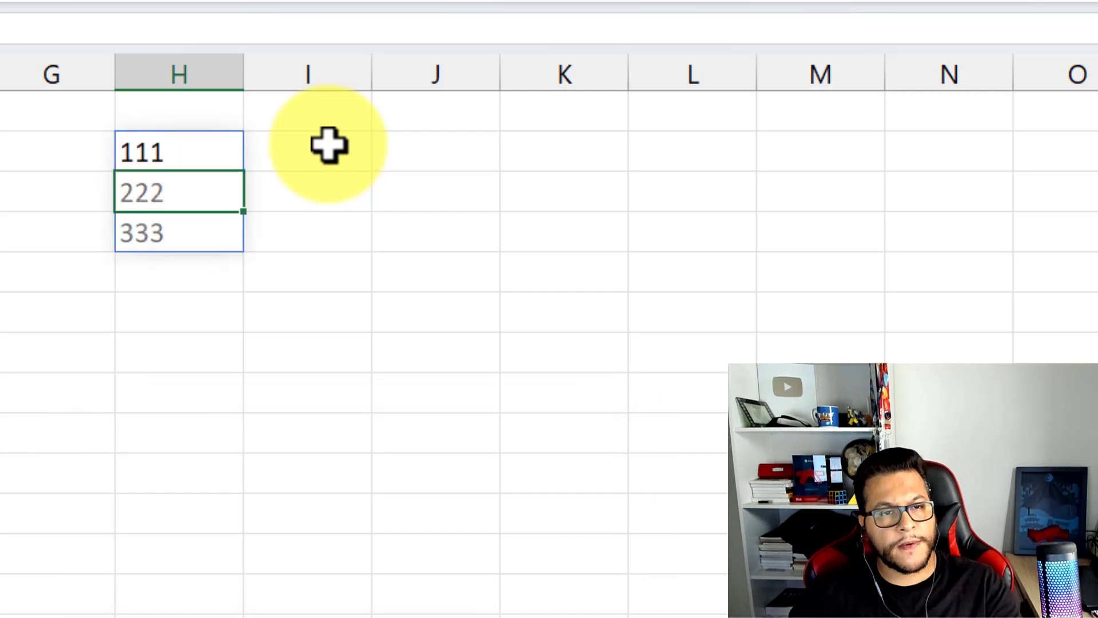
Step: Set the repetition count of the REPT(LIN(A1:A3)) formula in H2 to 5
double_click(215, 149)
left_click(268, 147)
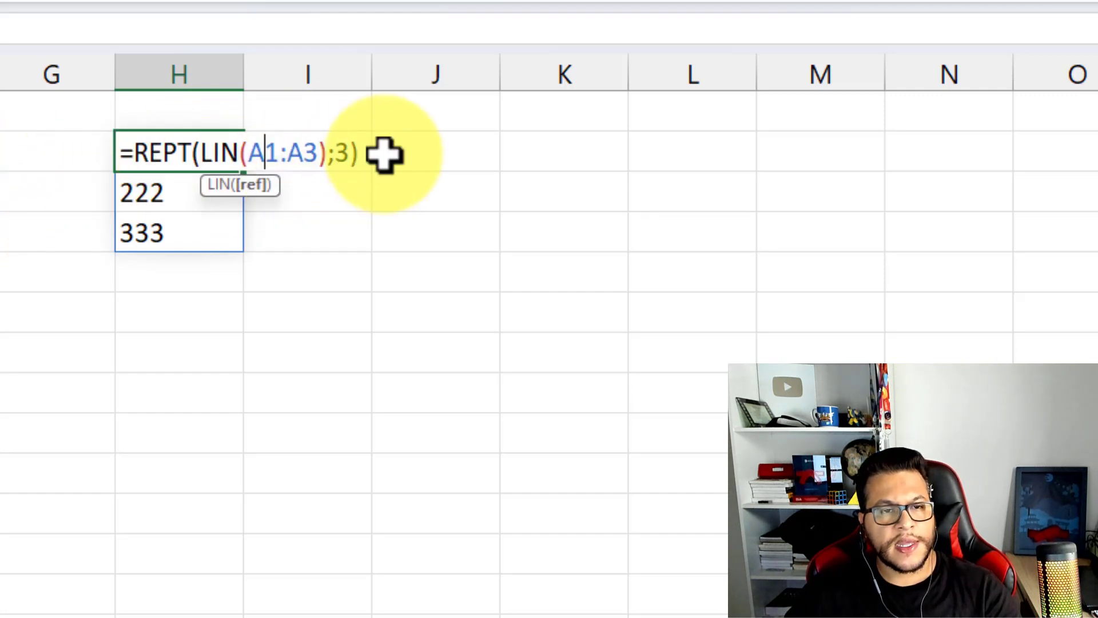
double_click(345, 151)
type("5")
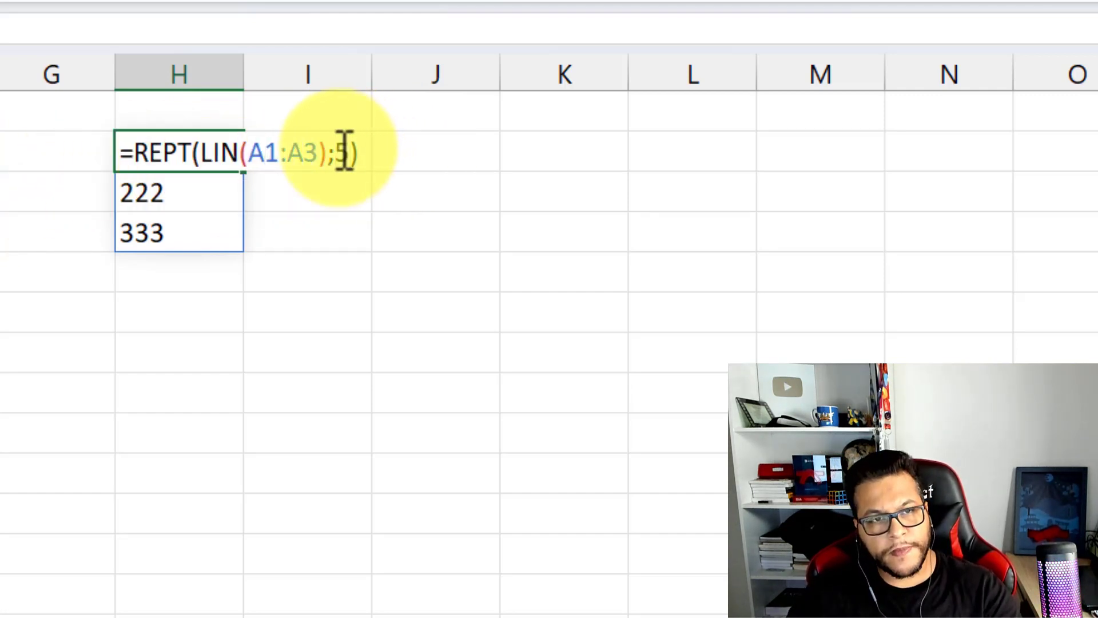
key("Return")
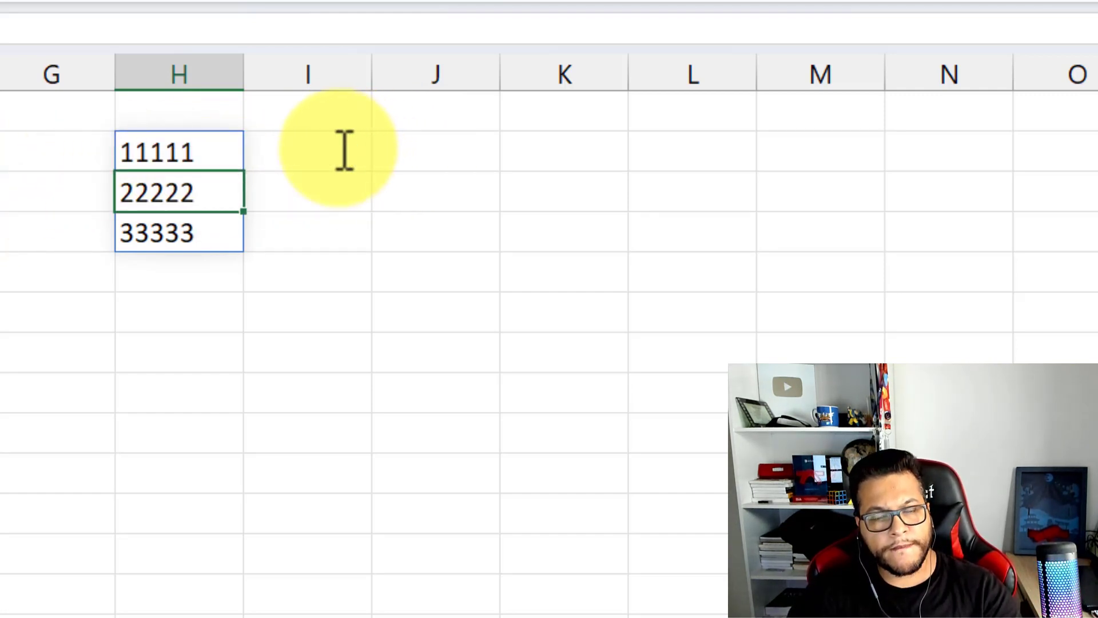
Step: Go through the spilled REPT results in H2:H4 and examine how each number is repeated
key("Up")
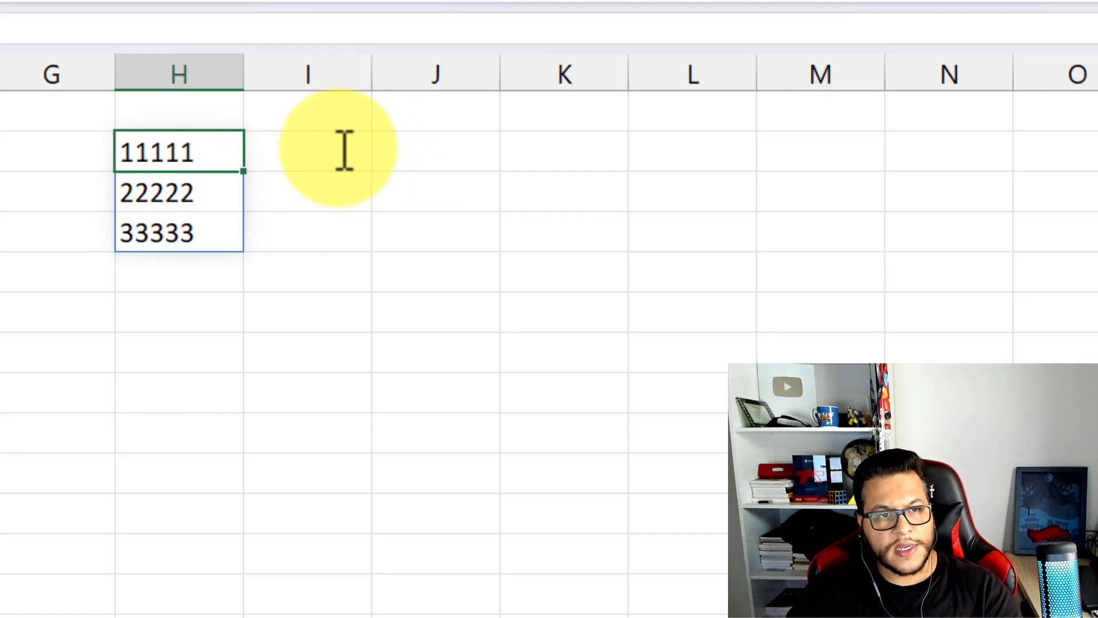
key("Down")
key("Down")
key("Up")
key("Up")
key("Up")
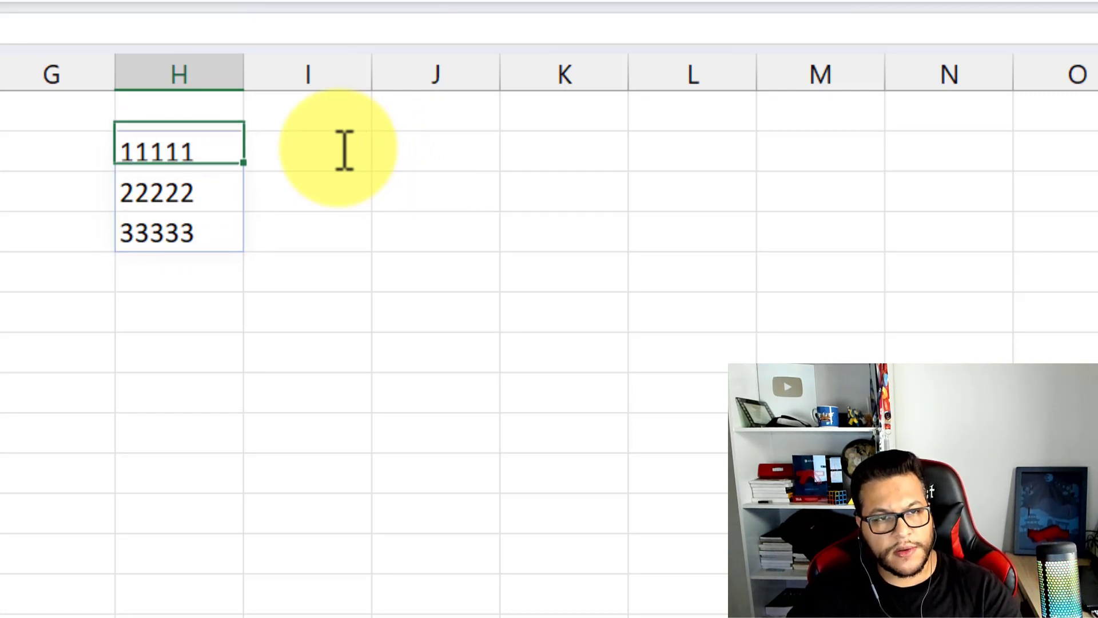
key("Down")
key("Down")
key("Up")
key("Up")
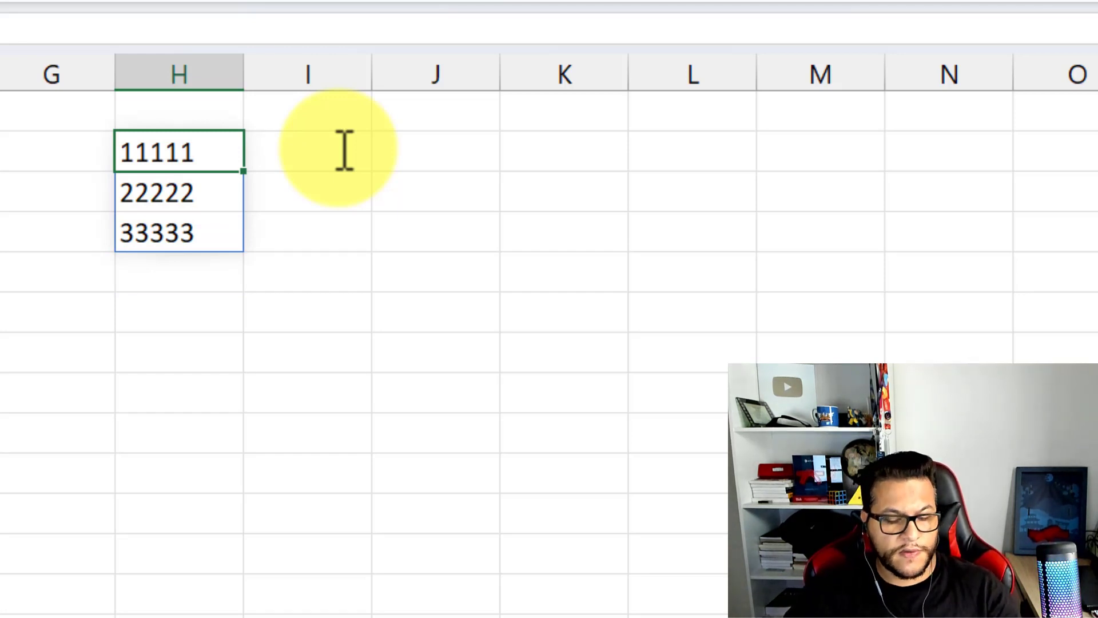
Step: Try the required repetition count of 495 in the REPT(LIN(A1:A3)) formula in H2
type("=REPT(LIN(A1:A3);5)")
left_click(345, 150)
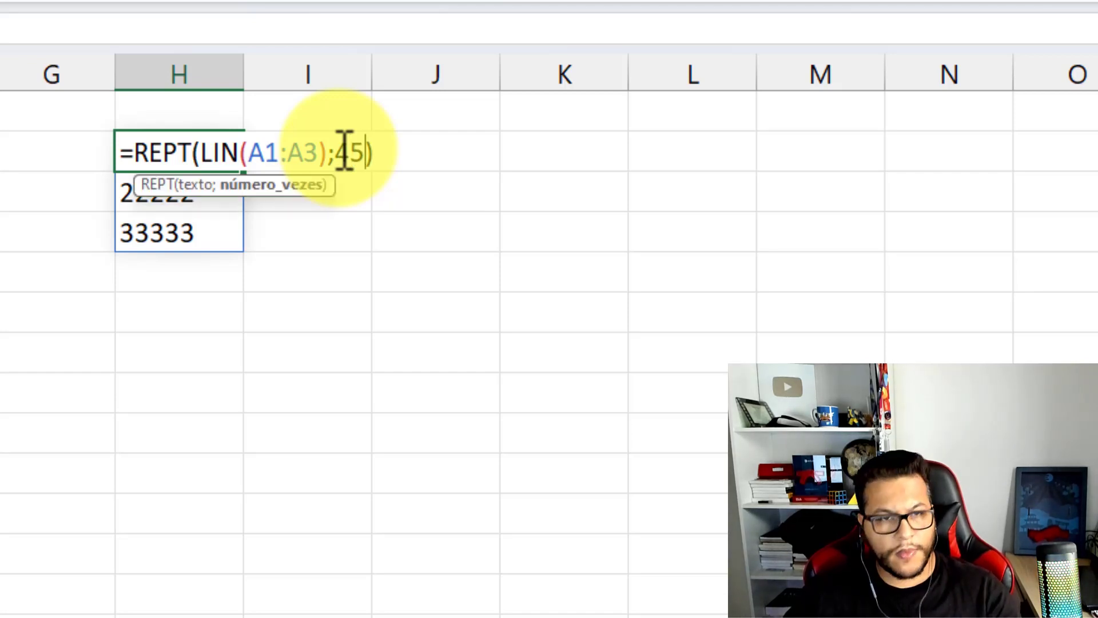
type("9")
key("Return")
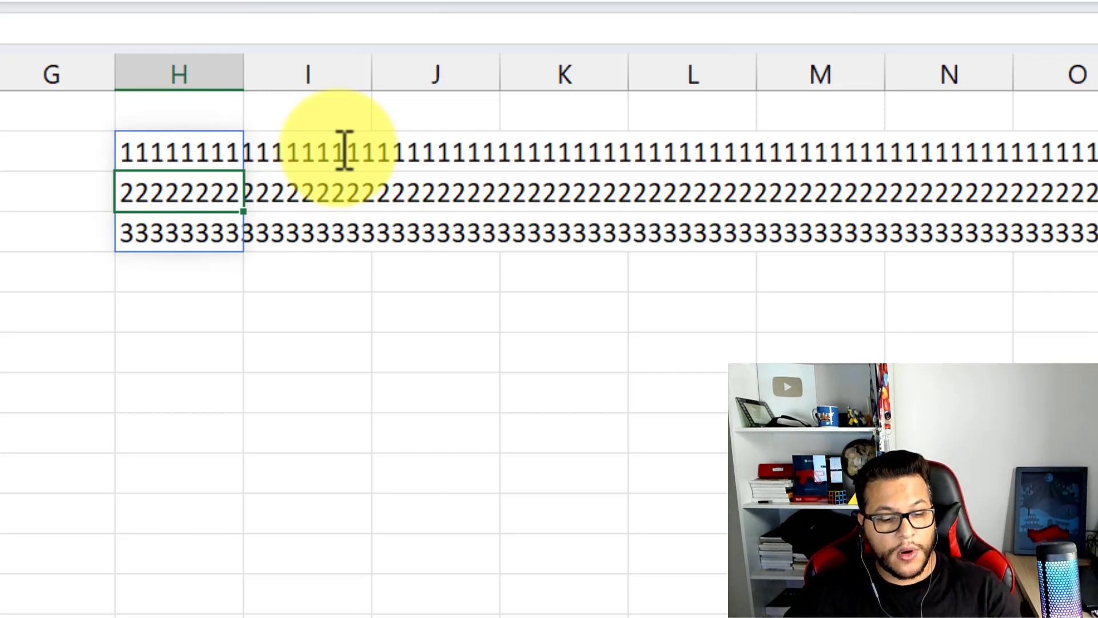
Step: Reduce the repetition count of the formula in H2 back to 5
key("shift+Return")
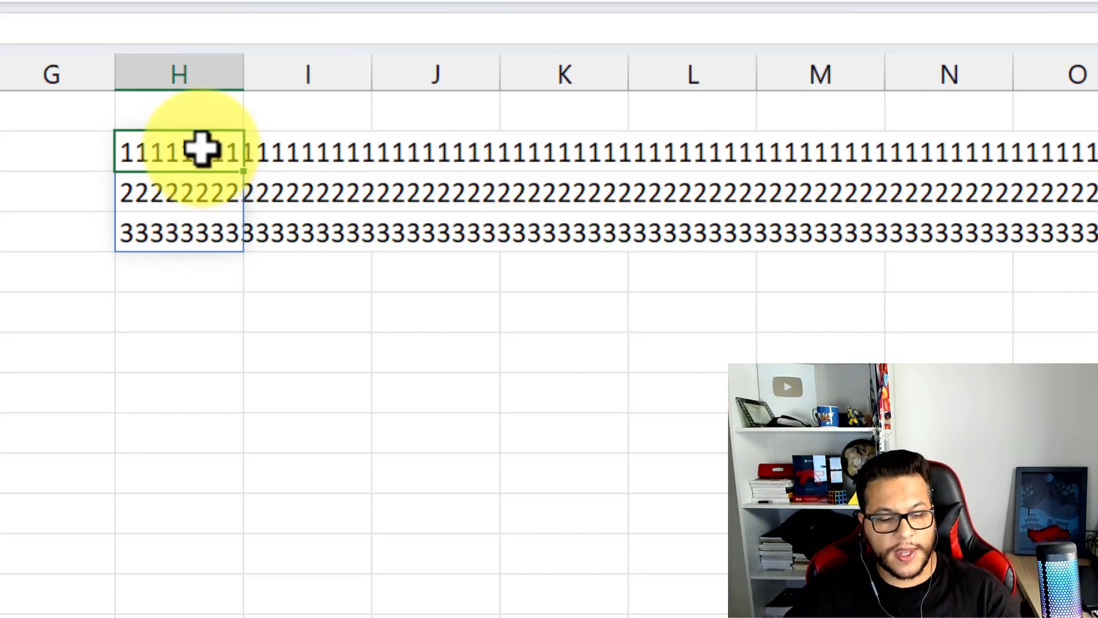
key("F2")
key("Left")
key("Left")
key("Left")
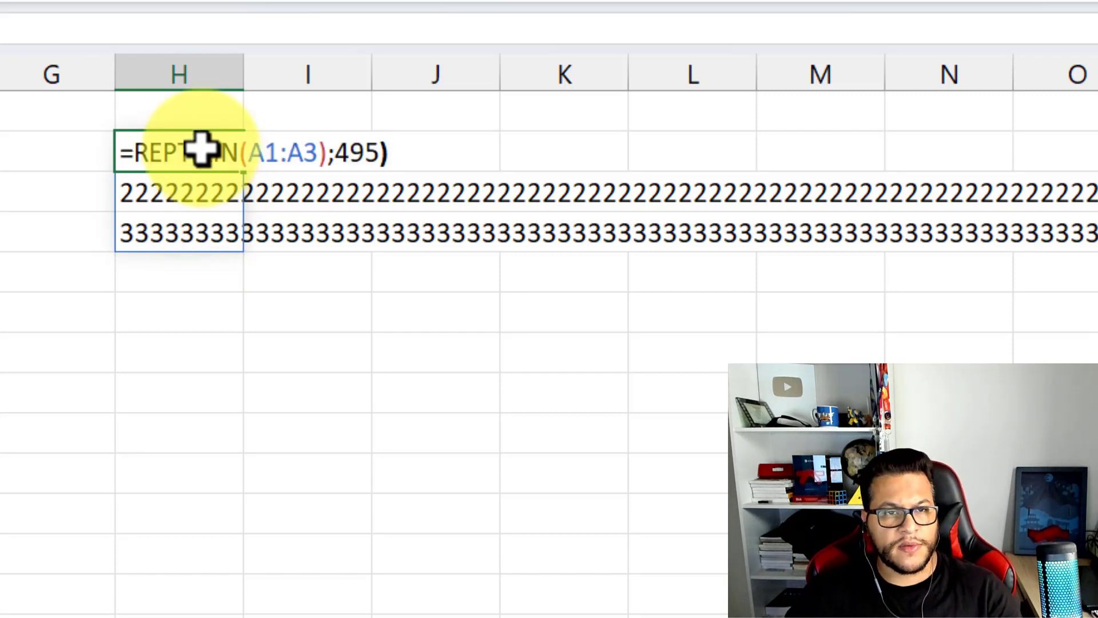
key("shift+Right")
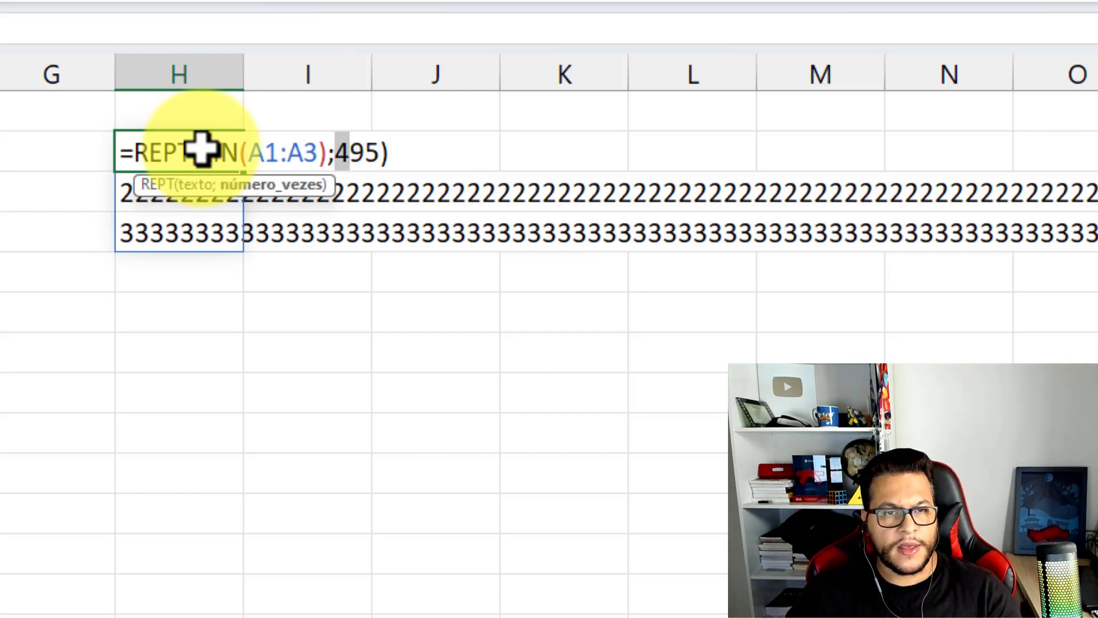
key("shift+Right")
key("Delete")
key("Return")
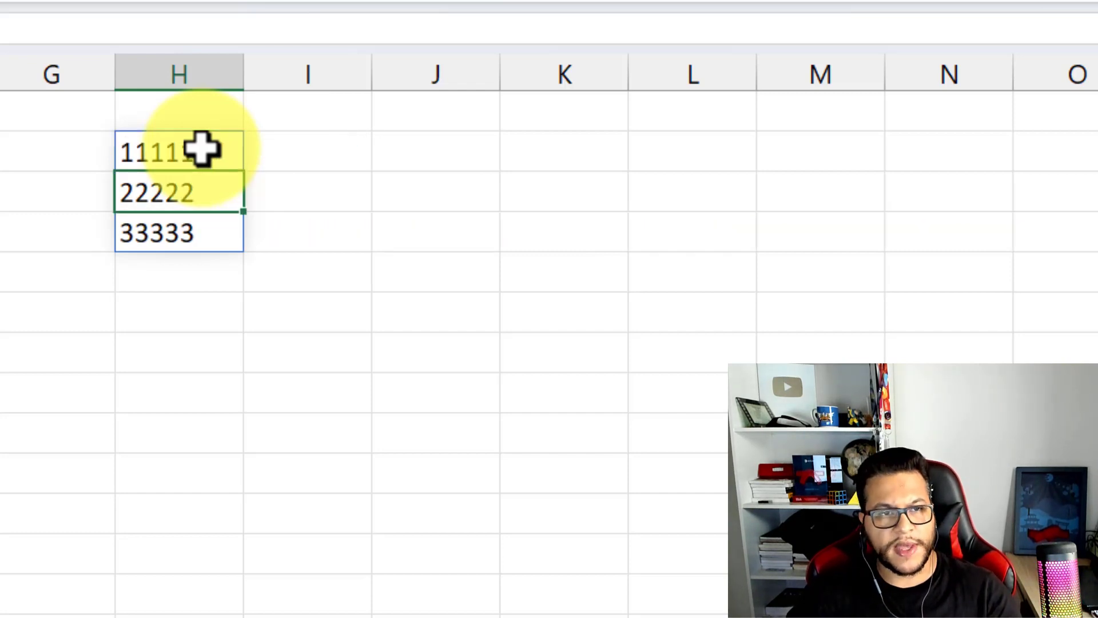
Step: Append a "-" separator to LIN(A1:A3) inside the REPT formula in H2, keeping 5 repetitions
key("F2")
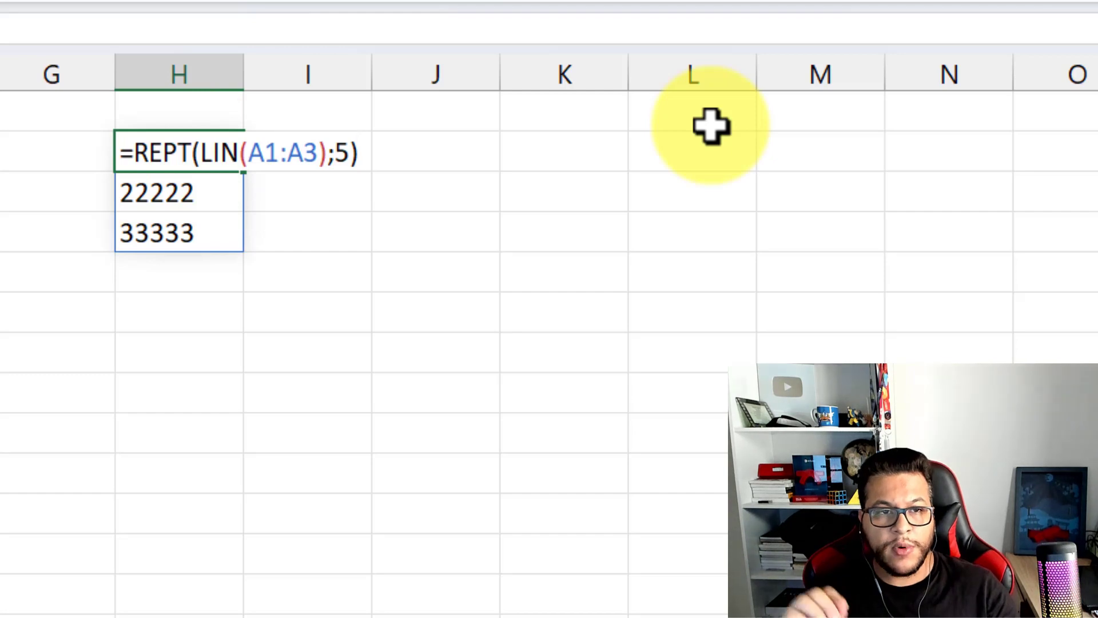
key("Left")
key("Left")
key("Left")
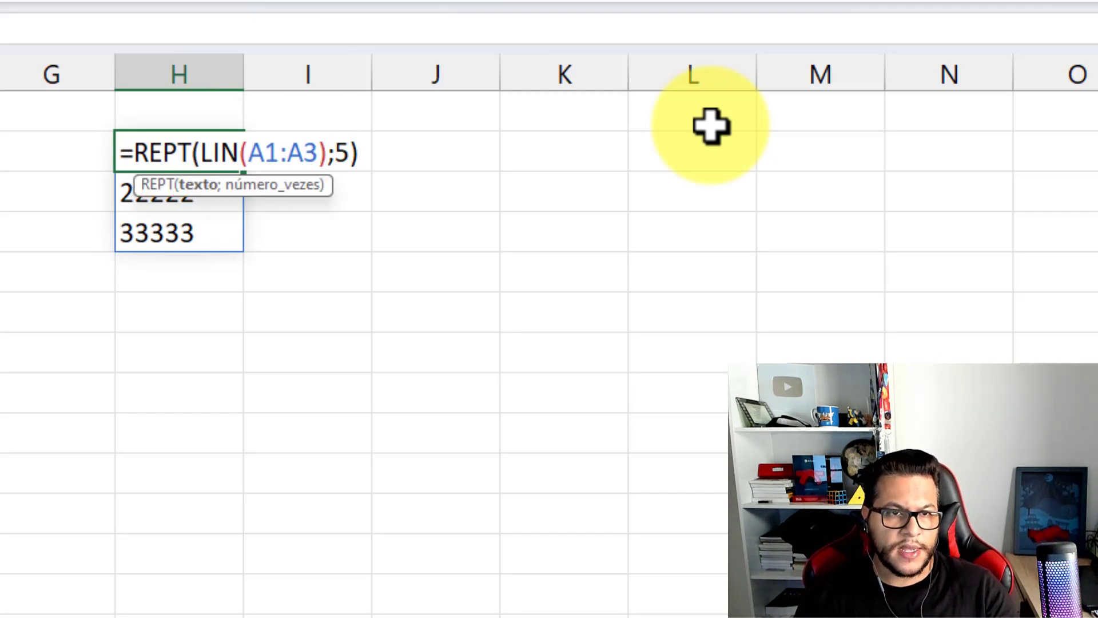
type("&")
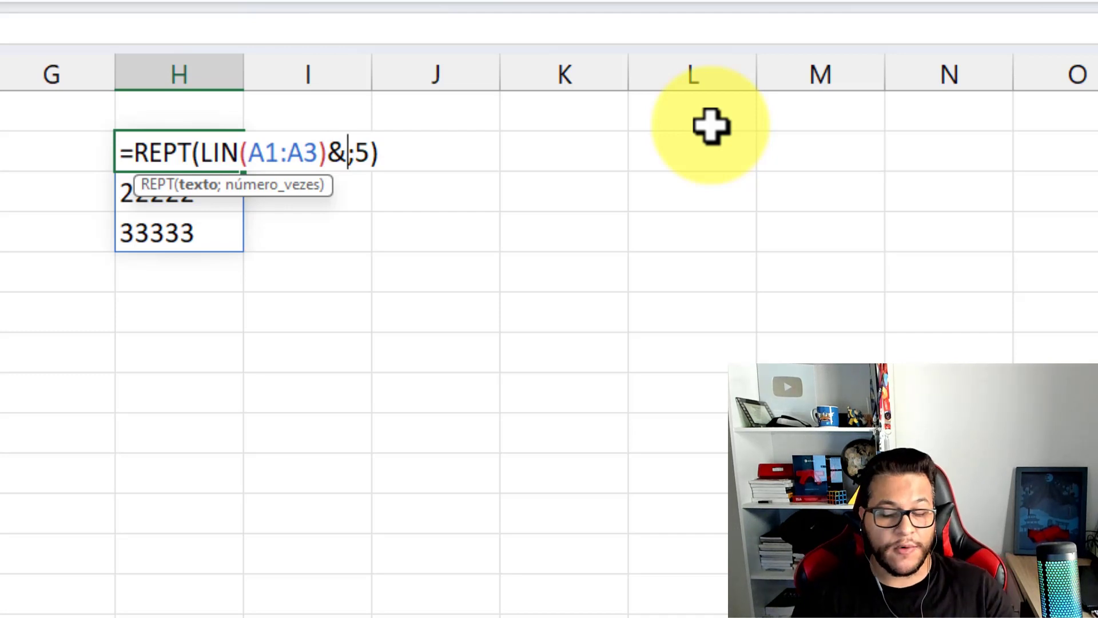
type("\"-\"")
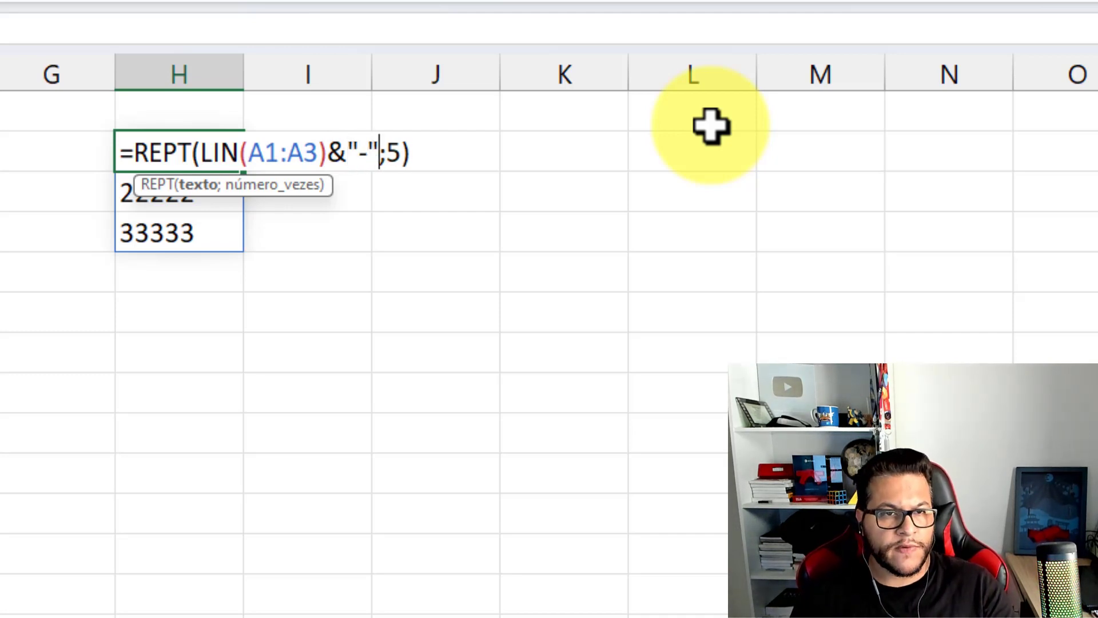
key("Return")
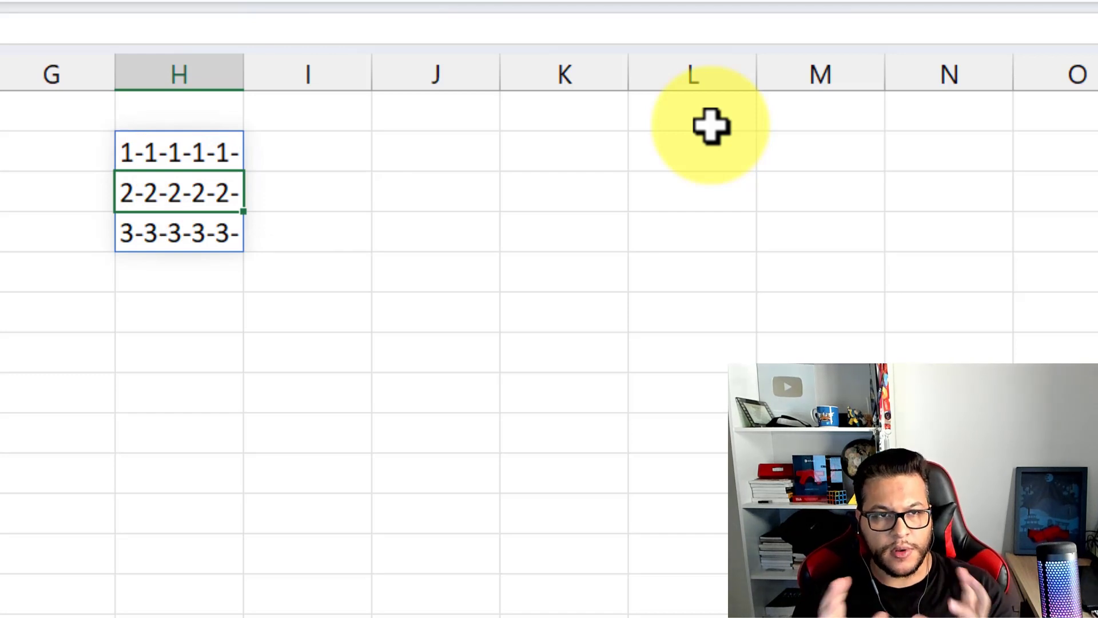
Step: Wrap the REPT formula in H2 in UNIRTEXTO with an empty "" delimiter and VERDADEIRO for ignoring empty cells
key("Up")
key("F2")
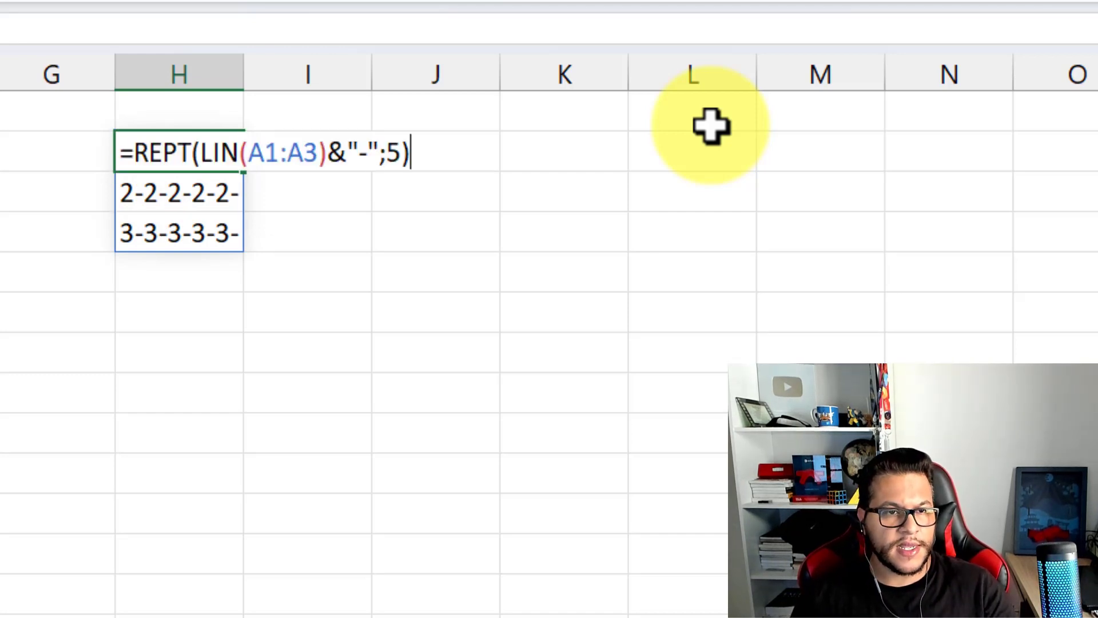
key("Left")
key("Left")
key("Left")
key("Left")
key("Left")
key("Left")
key("Left")
key("Left")
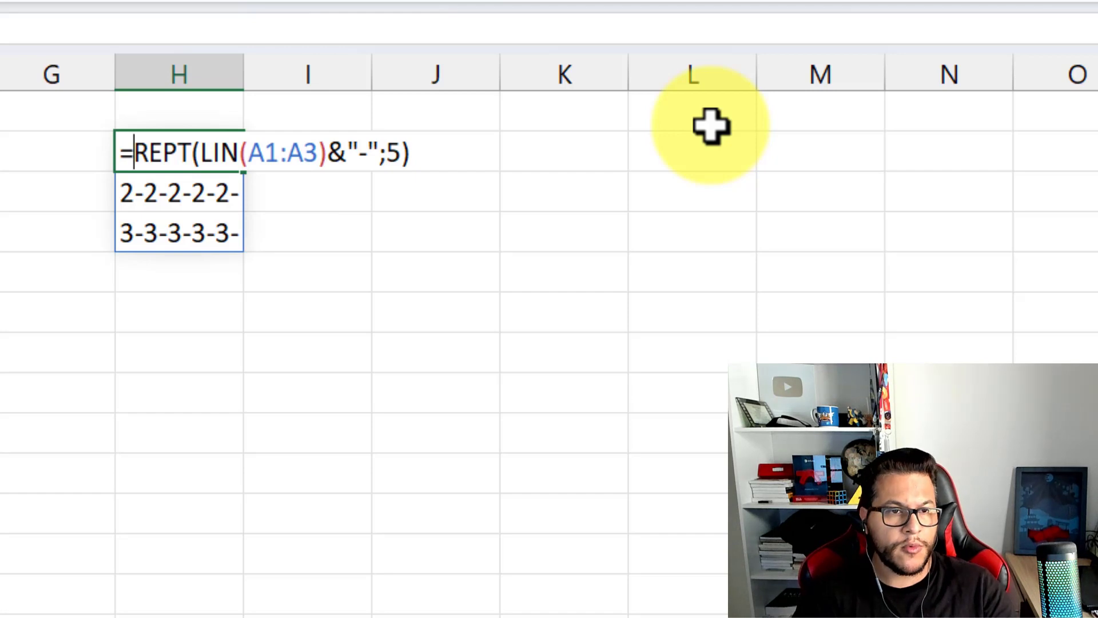
type("UNI")
key("Down")
key("Tab")
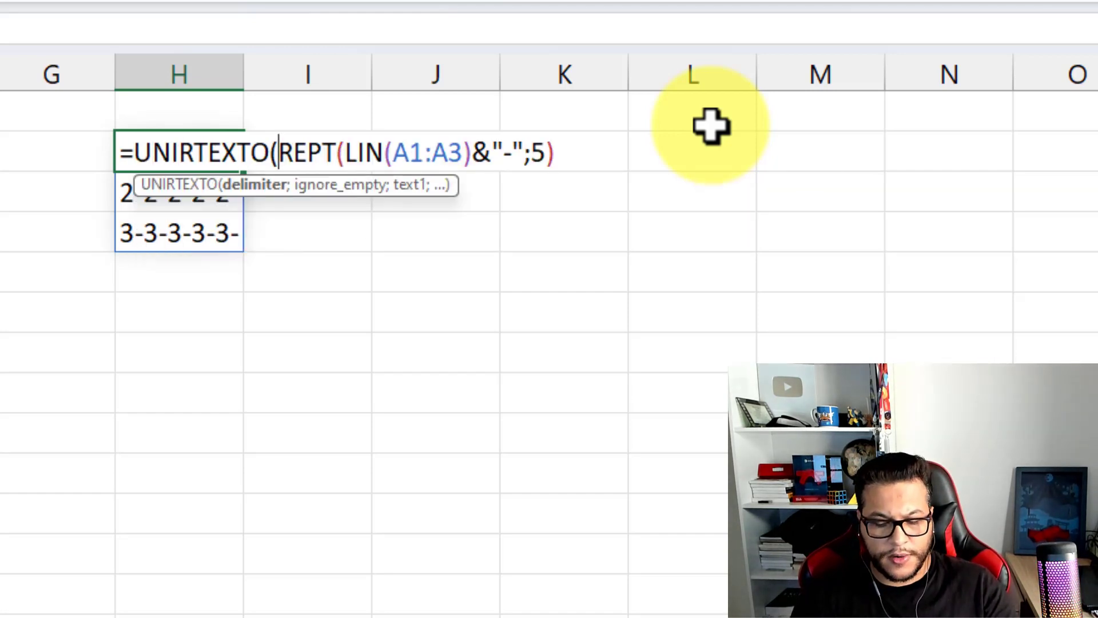
type("\"\"")
key("BackSpace")
key("BackSpace")
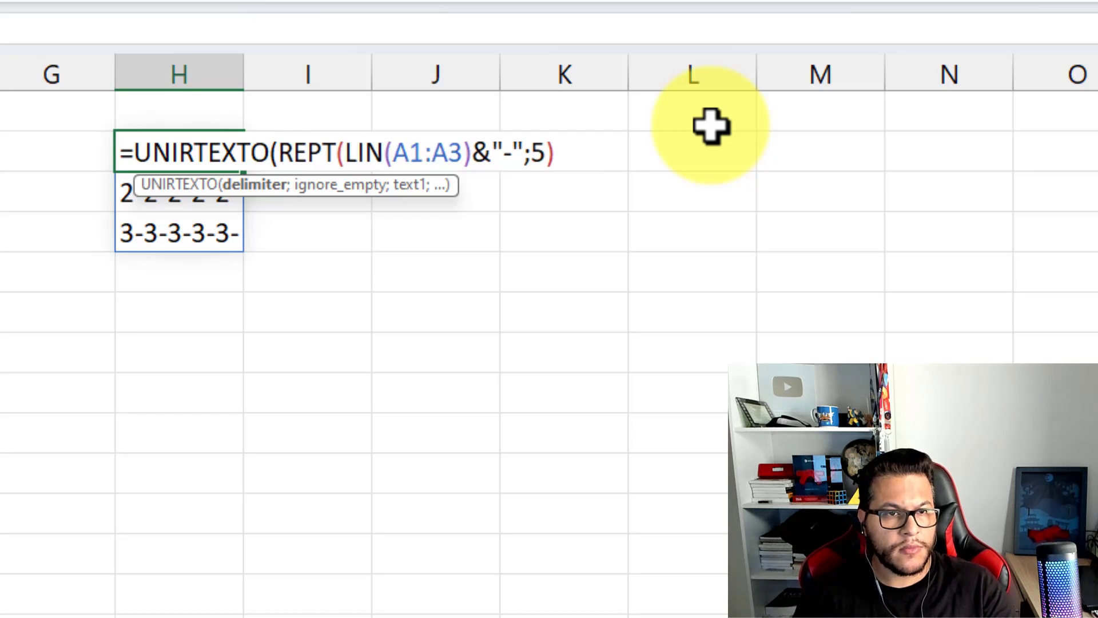
type("\"\";")
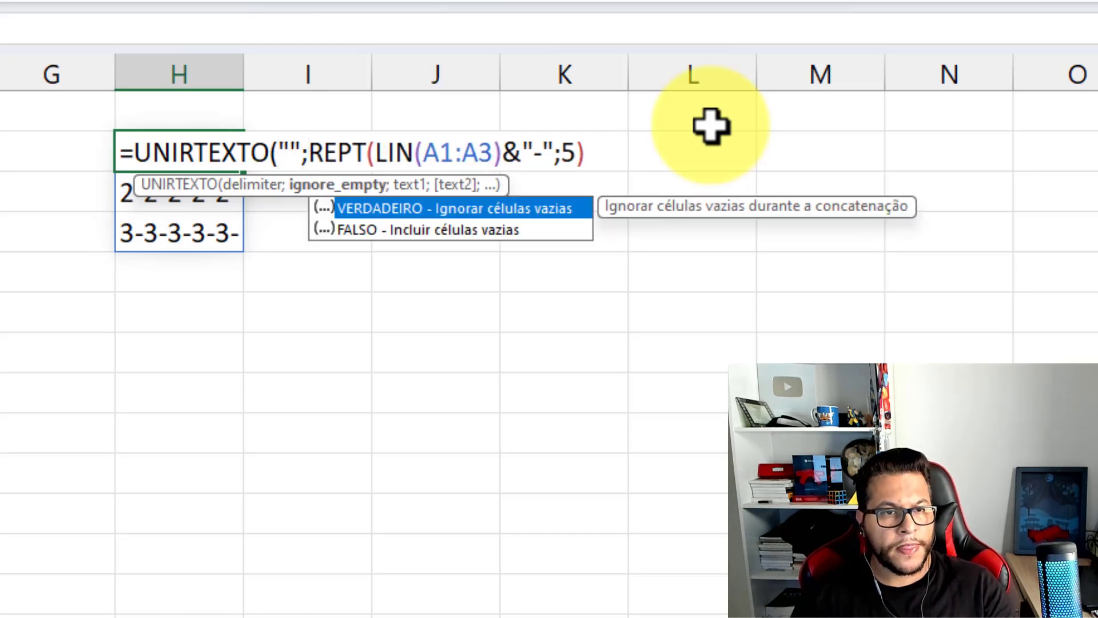
key("Tab")
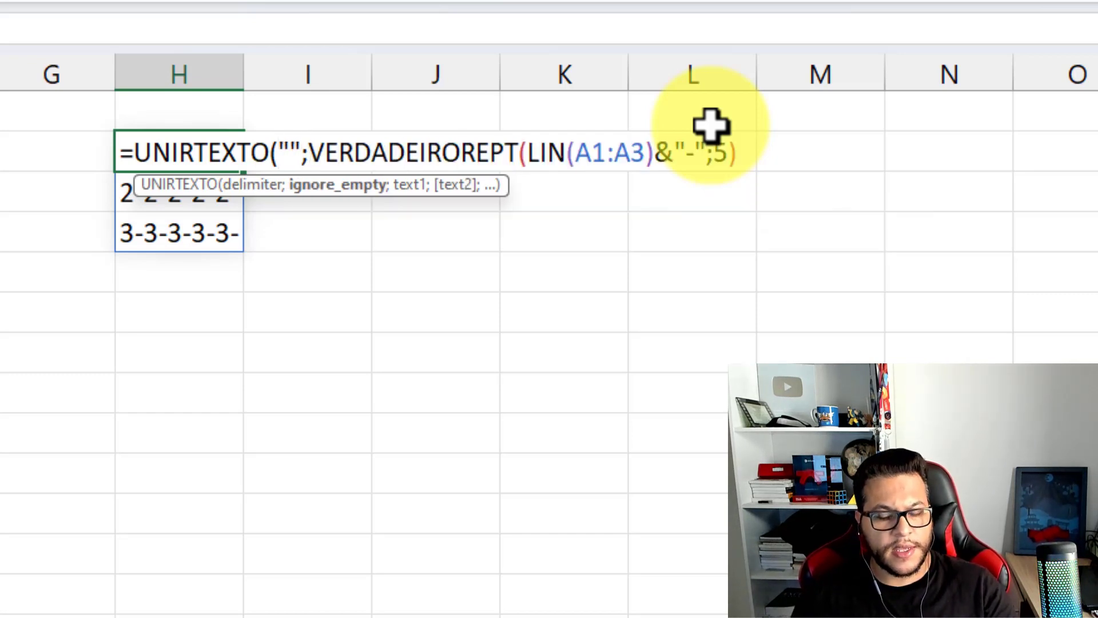
type(";")
key("End")
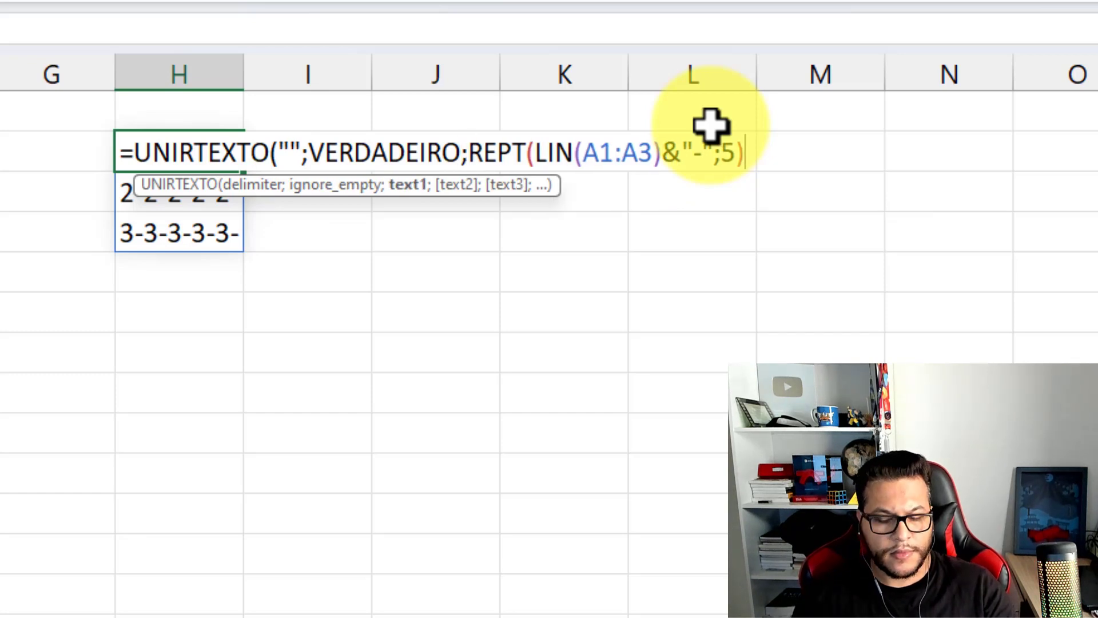
type(")")
key("Return")
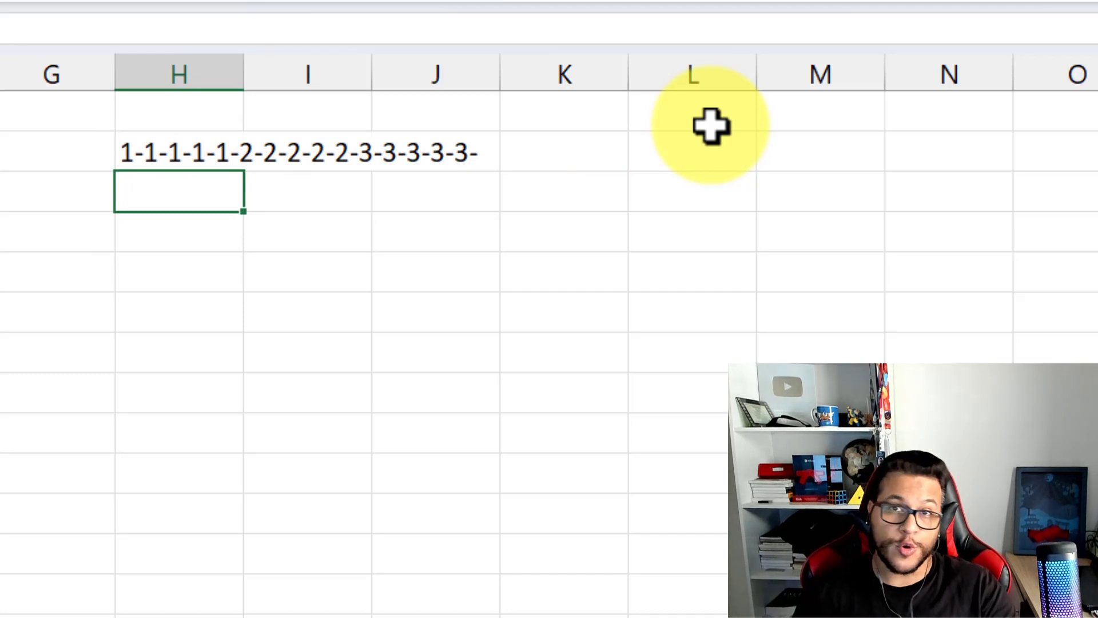
Step: Wrap the UNIRTEXTO formula in H2 in DIVIDIRTEXTO, leaving the column delimiter blank and using "-" as row delimiter
key("Up")
key("F2")
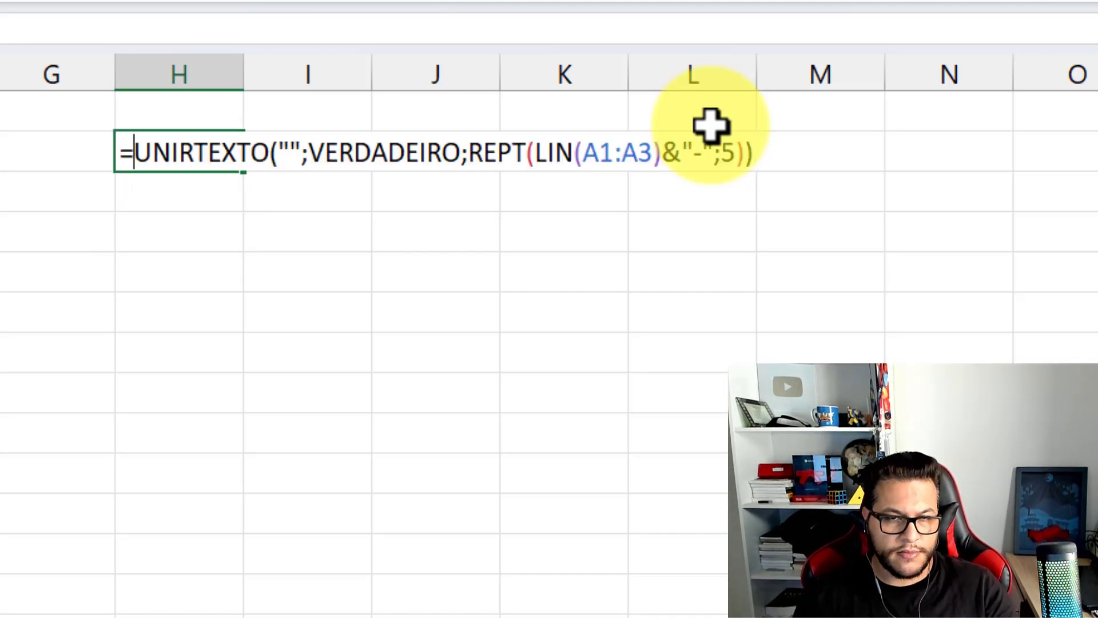
type("DIVID")
key("Tab")
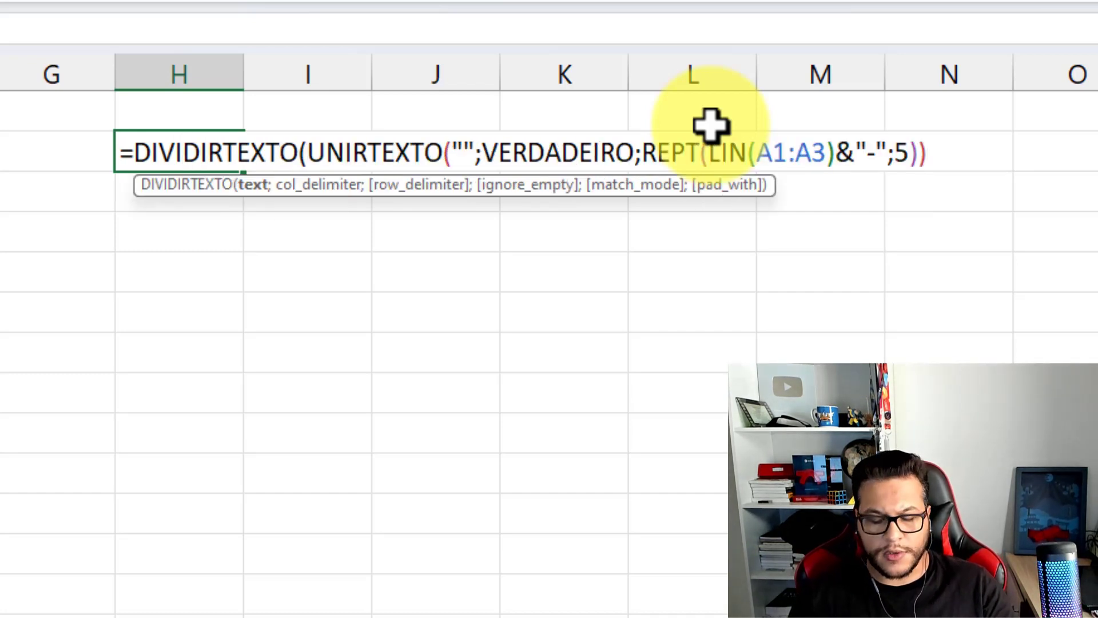
type(";")
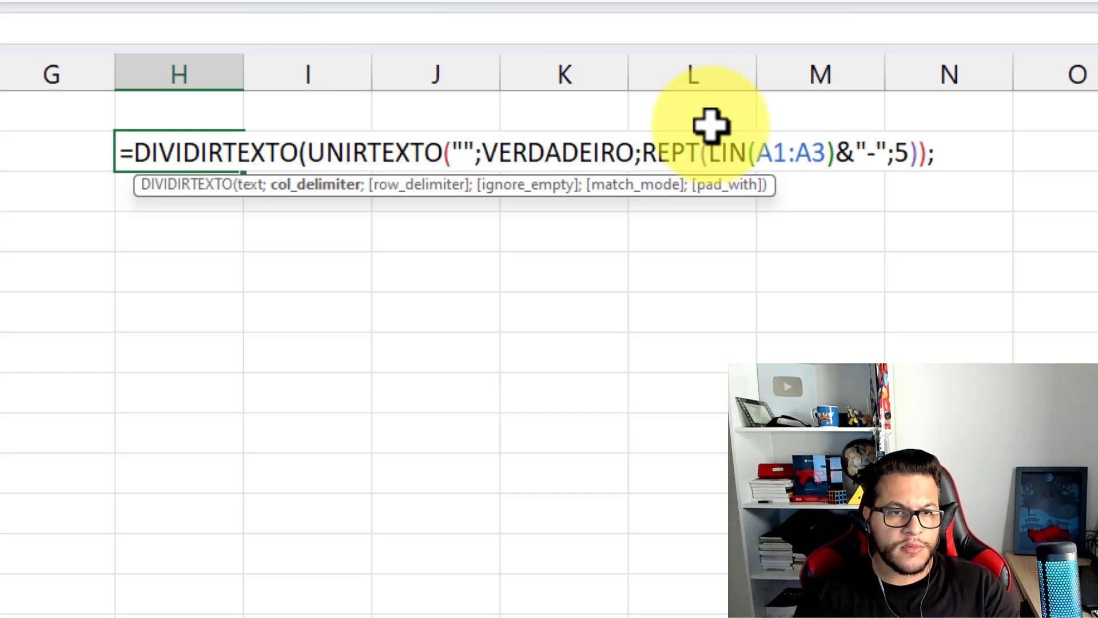
type(";\"-\"")
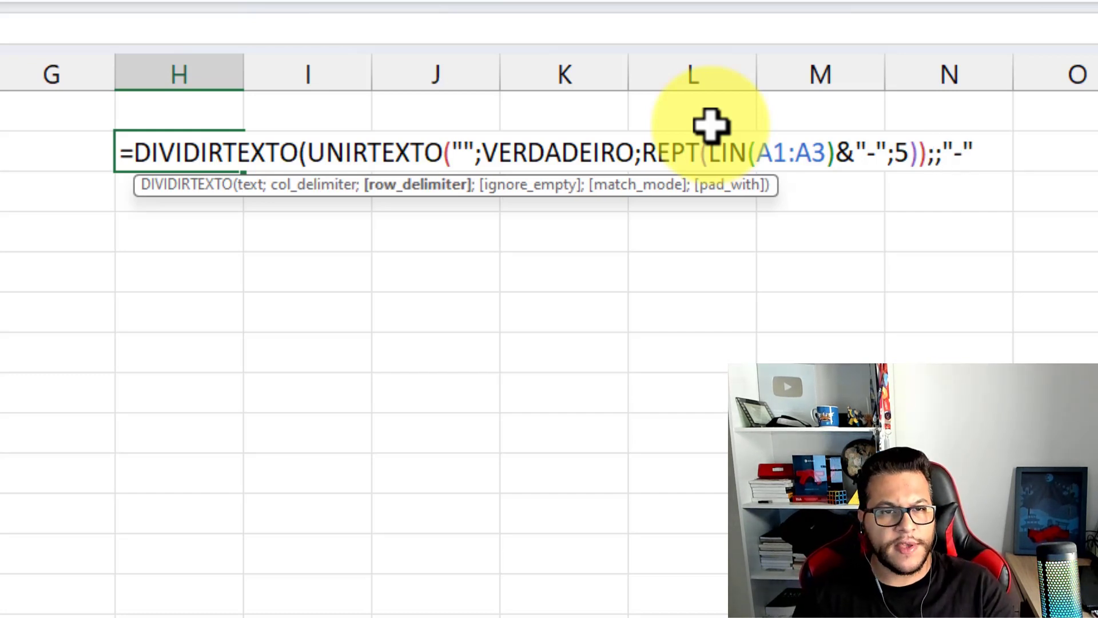
type(")")
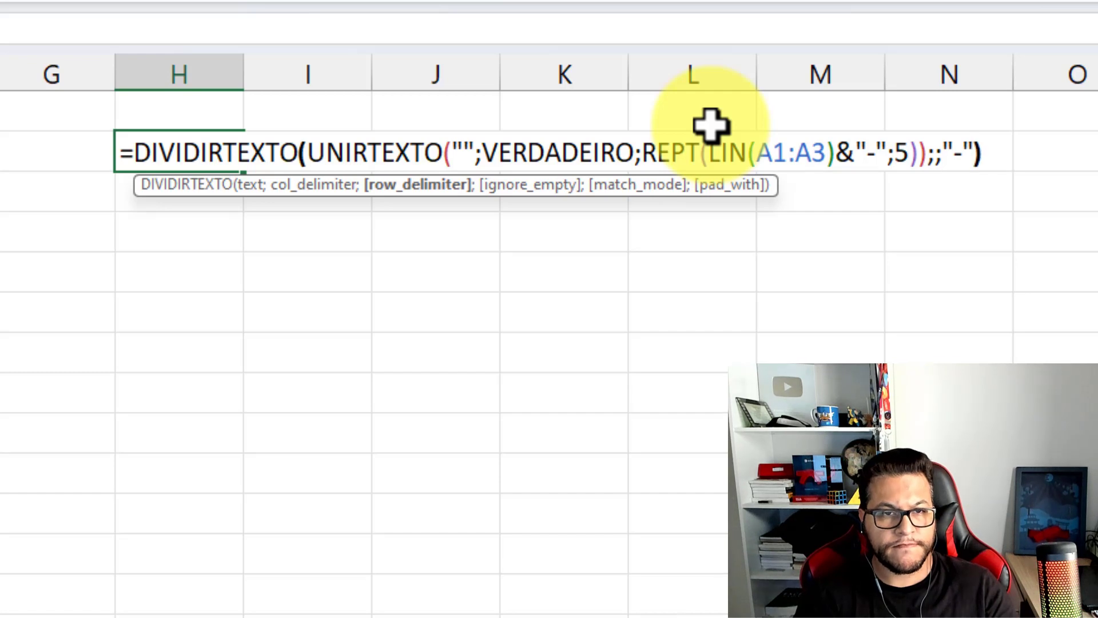
key("Return")
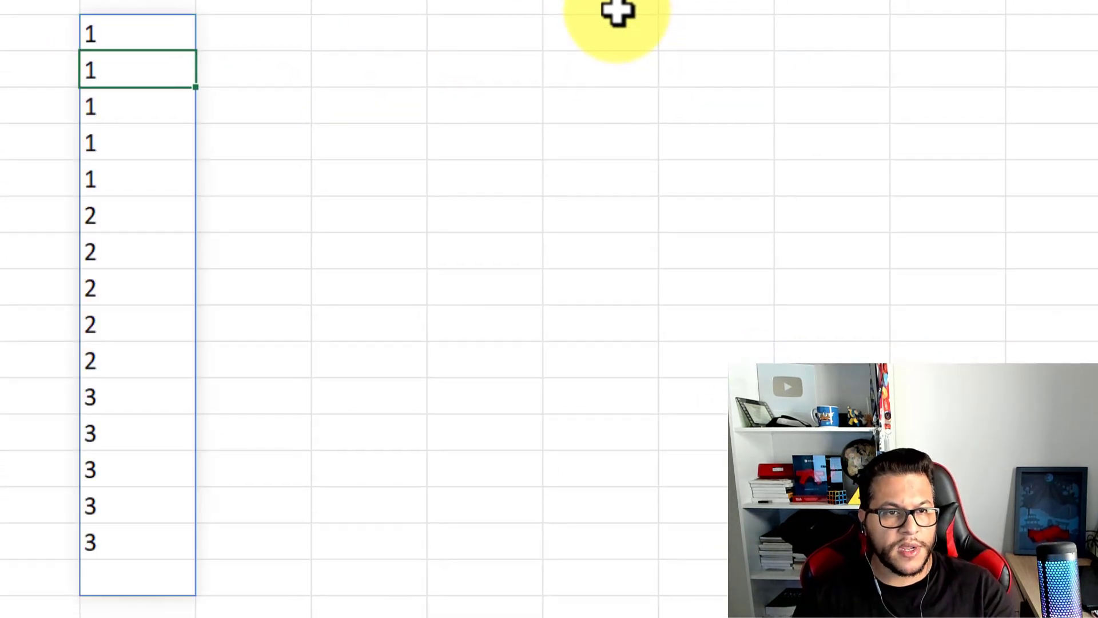
Step: Set the ignore_empty argument of DIVIDIRTEXTO in H2 to VERDADEIRO
key("BackSpace")
key("Up")
key("F2")
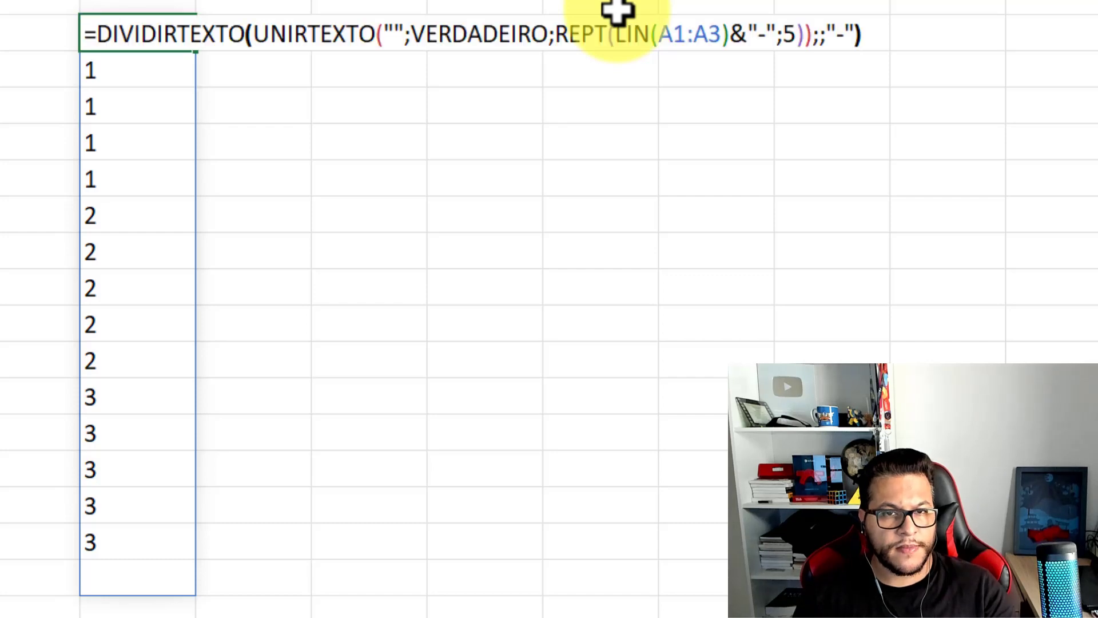
key("Left")
type(".")
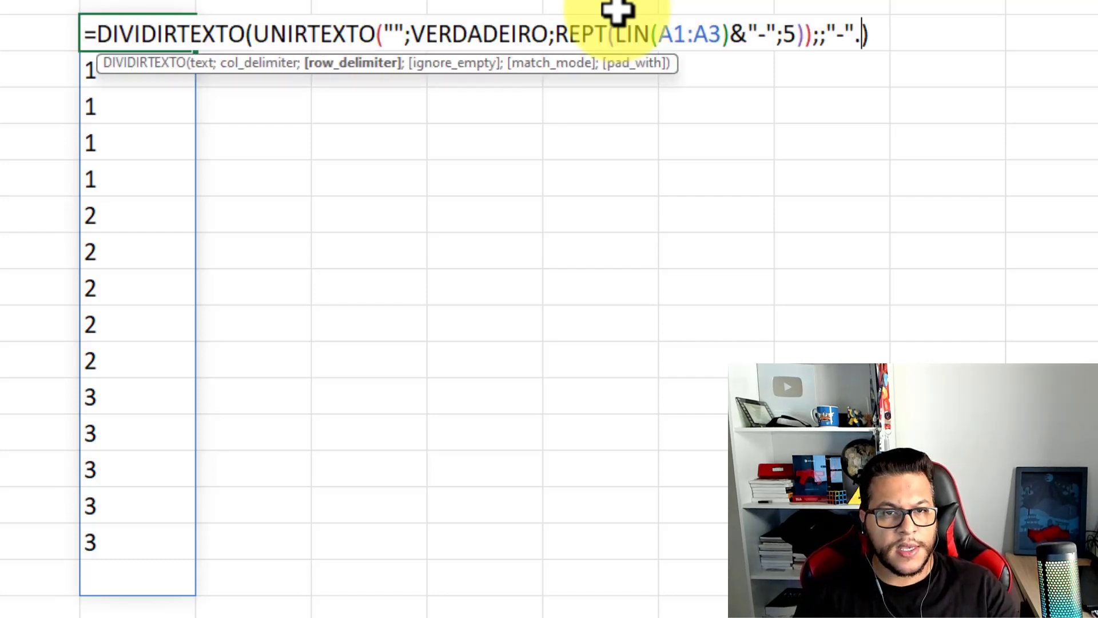
key("BackSpace")
type(";")
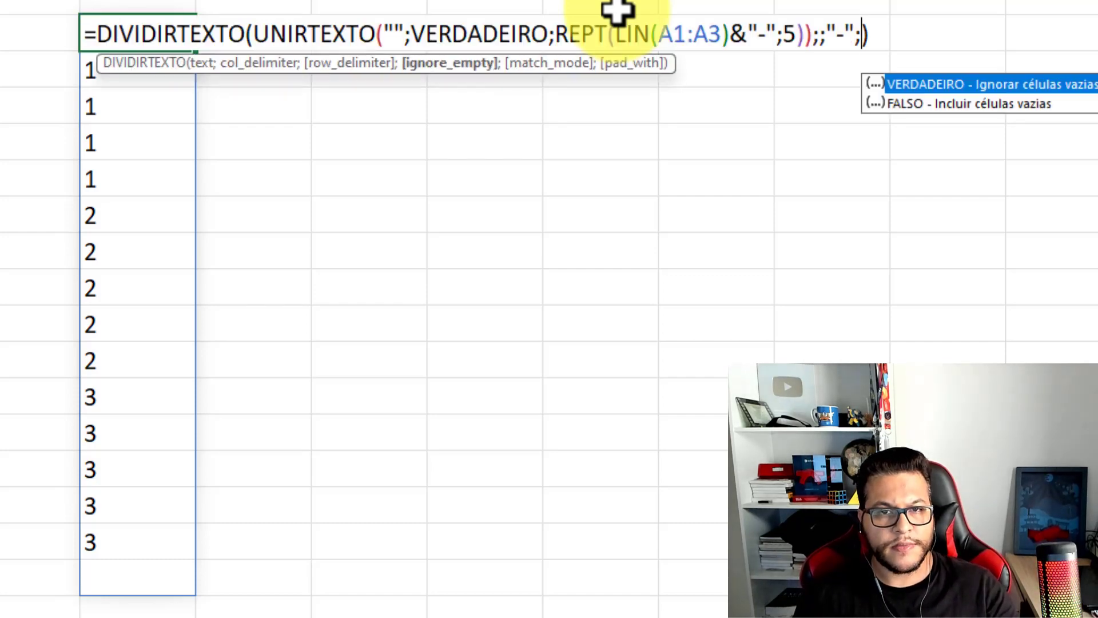
key("Tab")
key("Return")
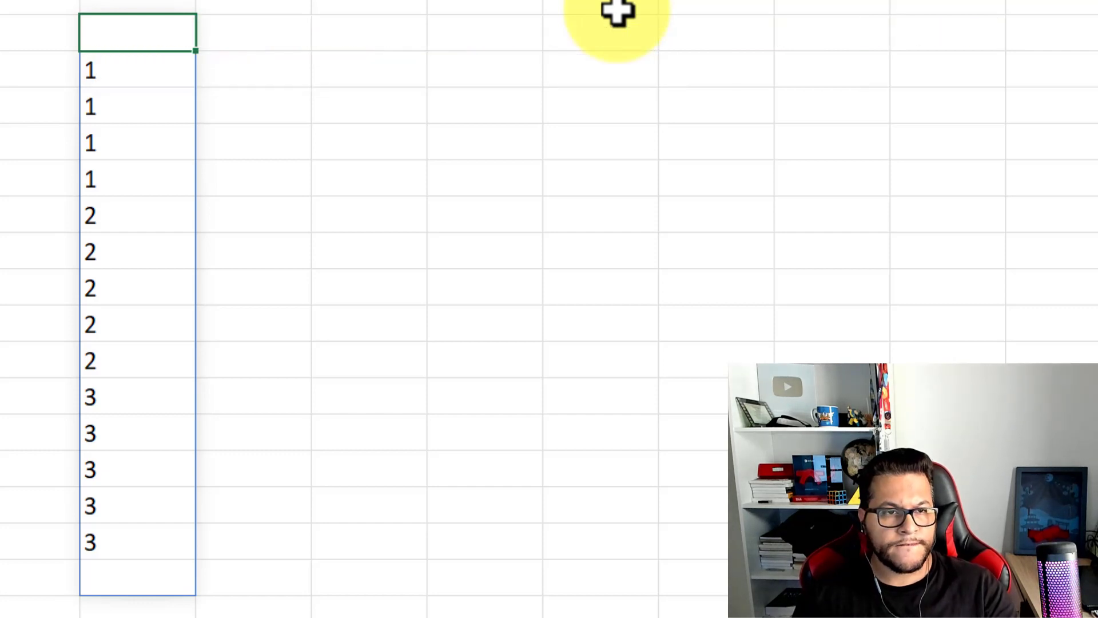
Step: Set the REPT repetition count in the DIVIDIRTEXTO formula in H2 to 495
key("Up")
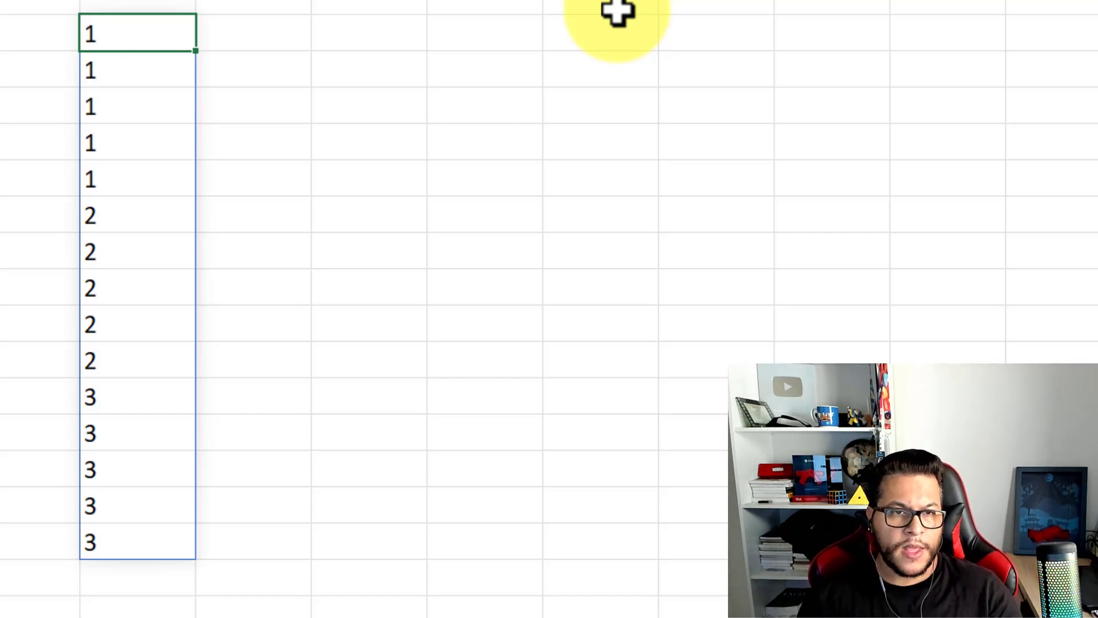
key("F2")
key("Left")
key("Left")
key("Left")
key("Left")
key("Left")
key("Left")
key("Left")
key("Left")
key("Left")
key("Left")
key("Left")
key("Left")
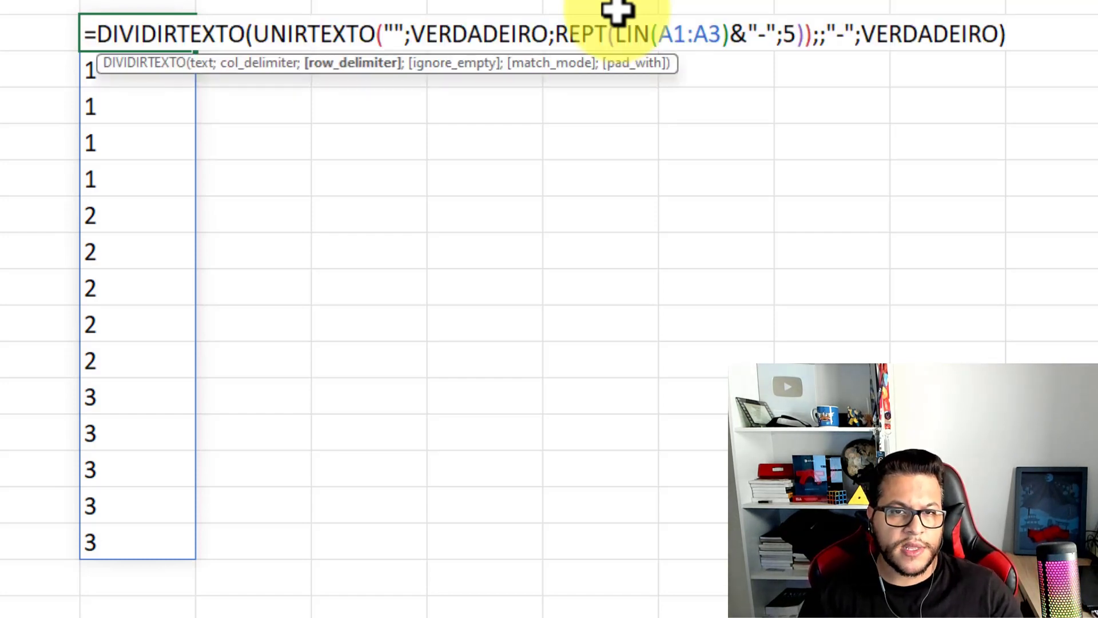
key("Left")
key("Left")
key("Left")
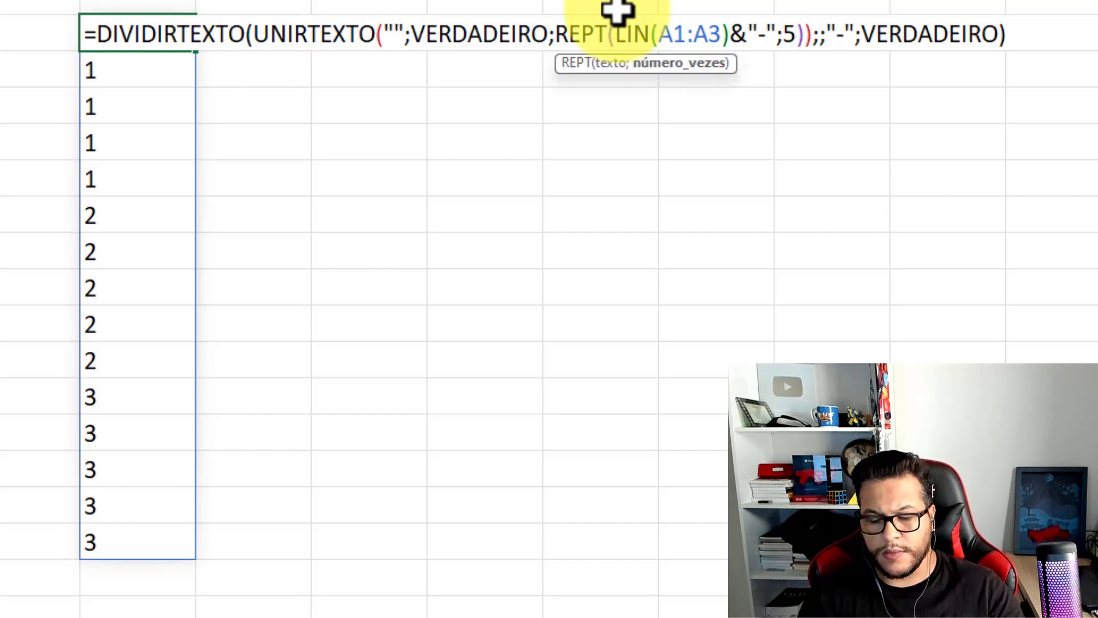
type("49")
key("Return")
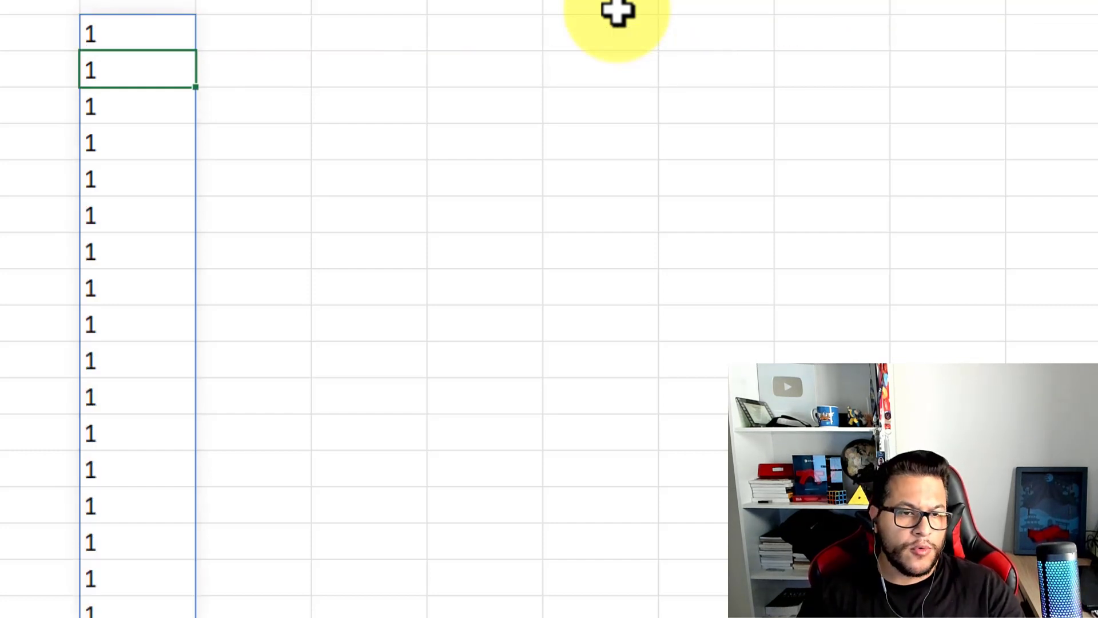
Step: Try extending the LIN range in the H2 formula to A1:A300
key("Up")
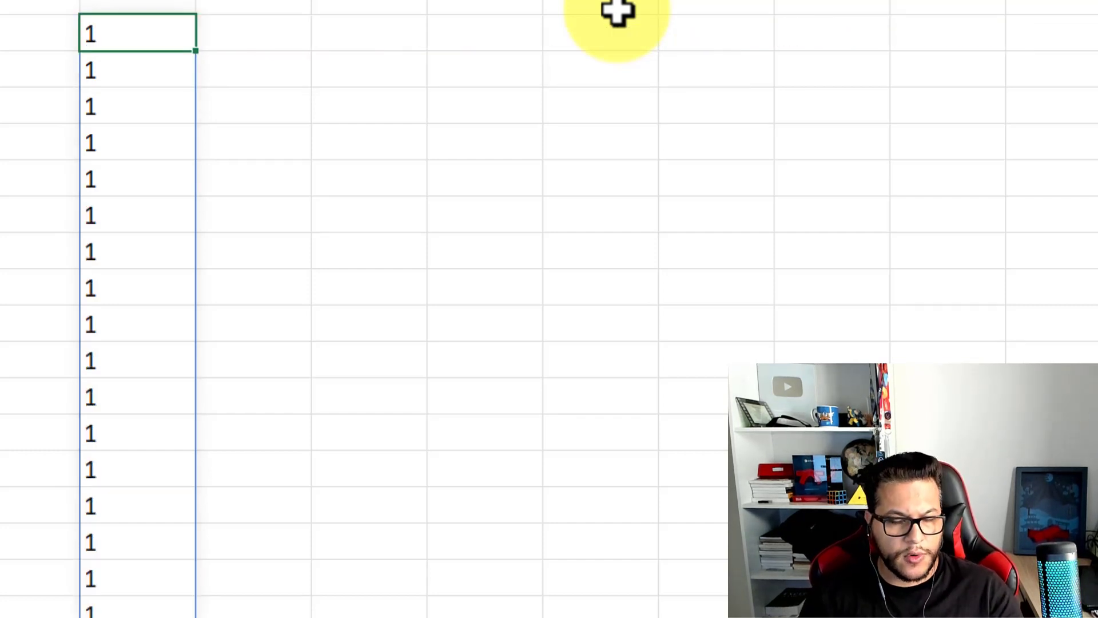
key("F2")
key("Left")
key("Left")
key("Left")
key("Left")
key("Left")
key("Left")
key("Left")
key("Left")
key("Left")
key("Left")
key("Left")
key("Left")
key("Left")
key("Left")
key("Left")
key("Left")
key("Left")
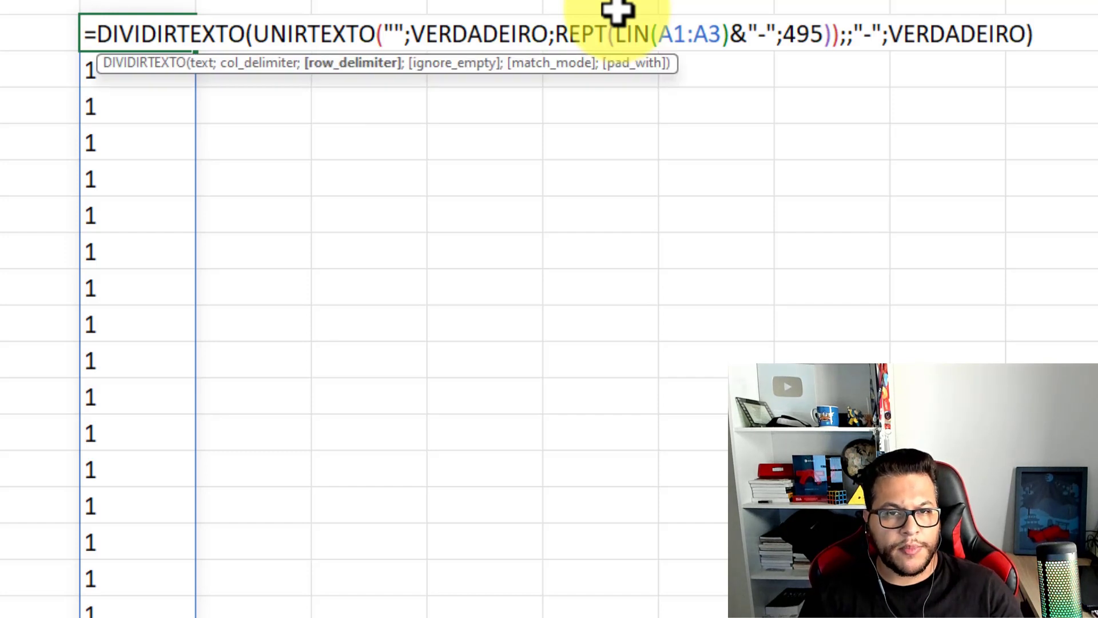
key("Left")
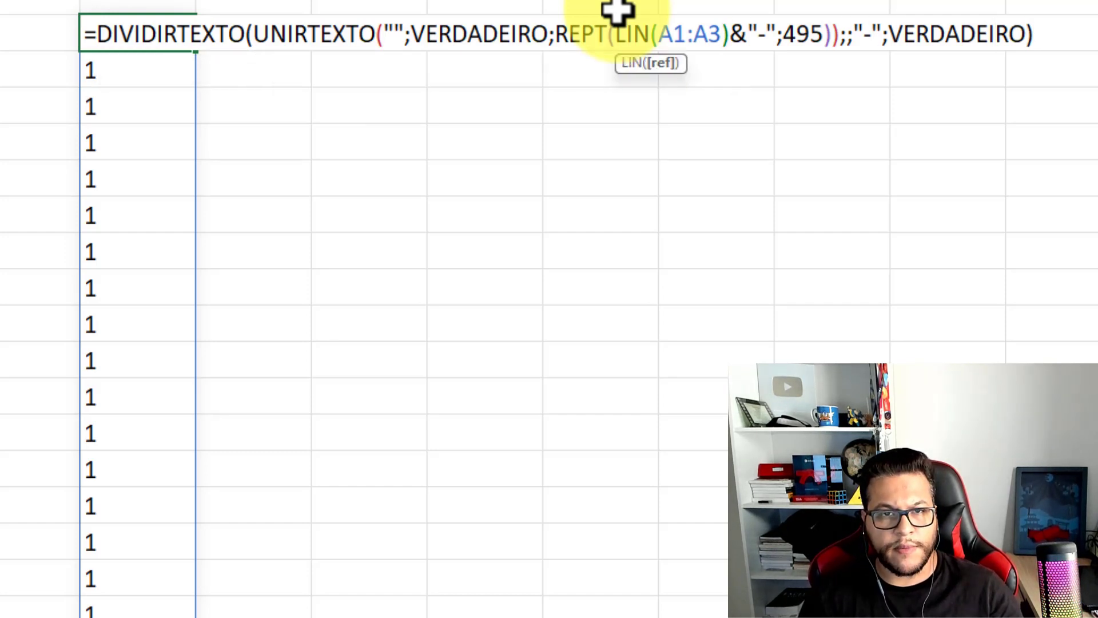
type("00")
key("Return")
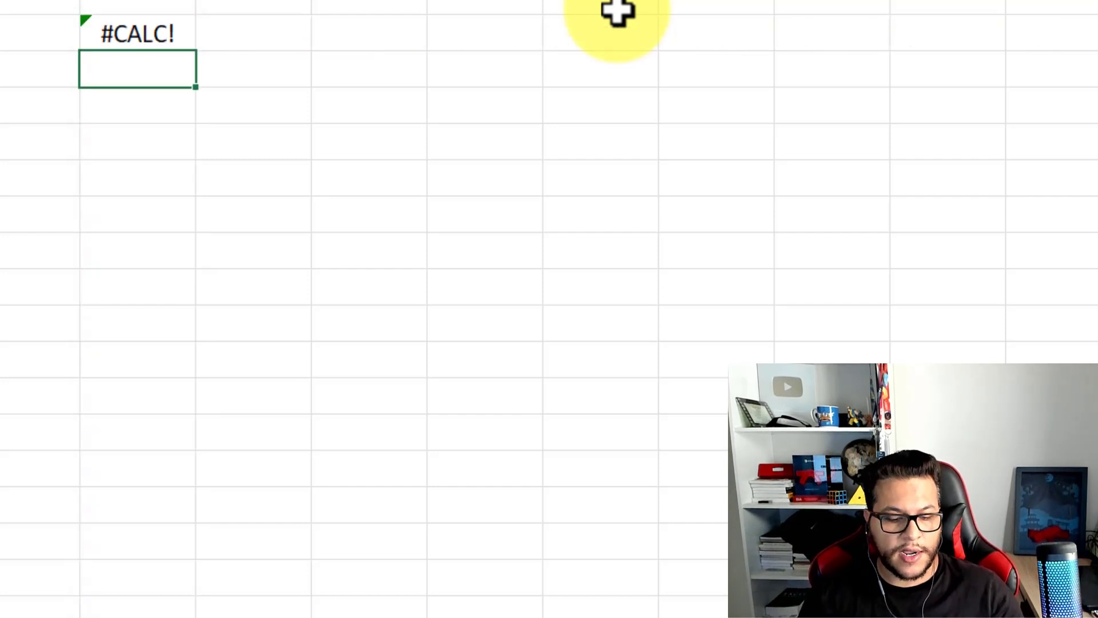
Step: Shorten the LIN range in the H2 formula to A1:A30
key("Up")
key("F2")
key("Left")
key("Left")
key("Left")
key("Left")
key("Left")
key("Left")
key("Left")
key("Left")
key("Left")
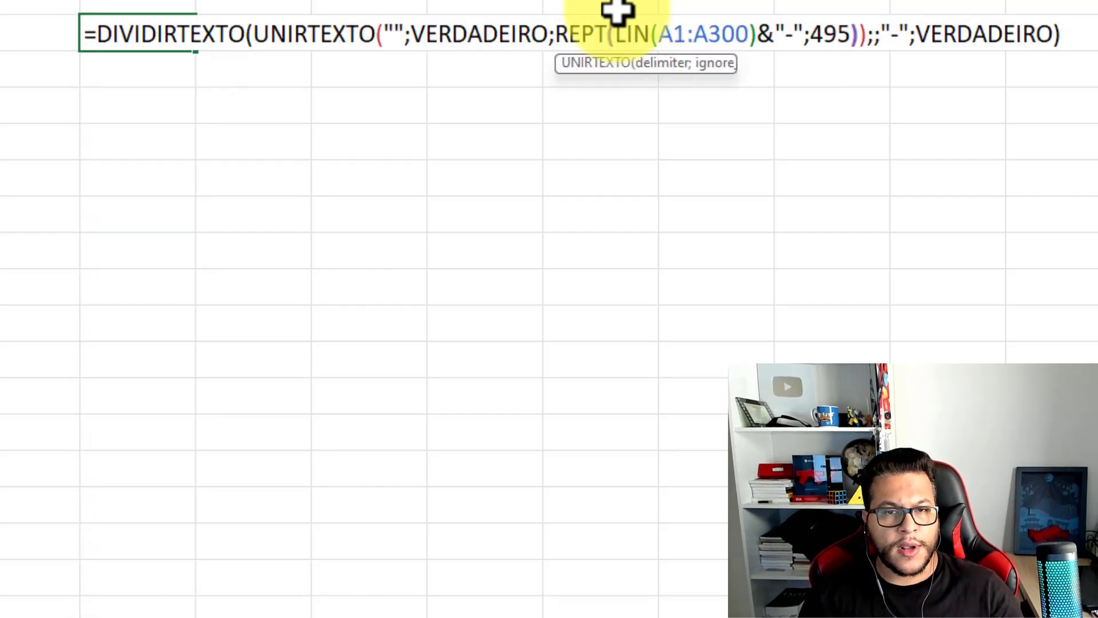
key("Left")
key("Left")
key("Left")
key("Left")
key("Left")
key("Left")
key("Left")
key("Left")
key("Left")
key("Left")
key("BackSpace")
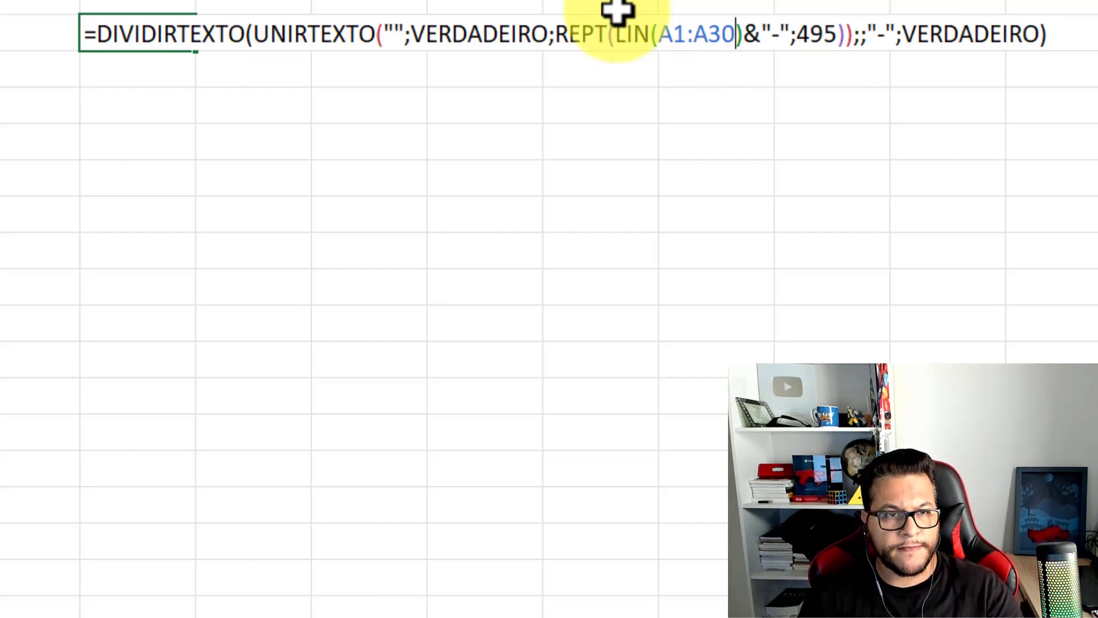
key("Return")
Step: Shorten the LIN range in the DIVIDIRTEXTO formula in H2 to A1:A10
key("Up")
key("F2")
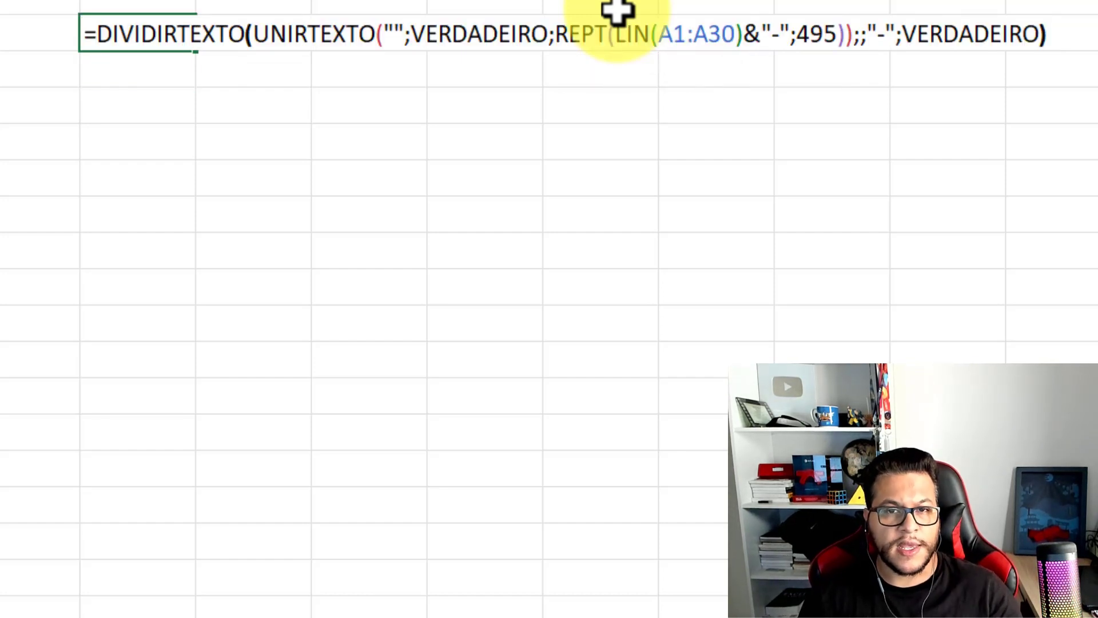
key("Left")
key("Left")
key("Left")
key("Left")
key("Left")
key("Left")
key("Left")
key("Left")
key("Left")
key("Left")
key("Left")
key("Left")
key("Left")
key("Left")
key("Left")
key("Left")
key("Left")
key("Left")
key("Left")
key("Left")
key("Left")
key("Left")
key("Left")
key("Left")
key("Left")
key("Left")
key("Left")
key("Left")
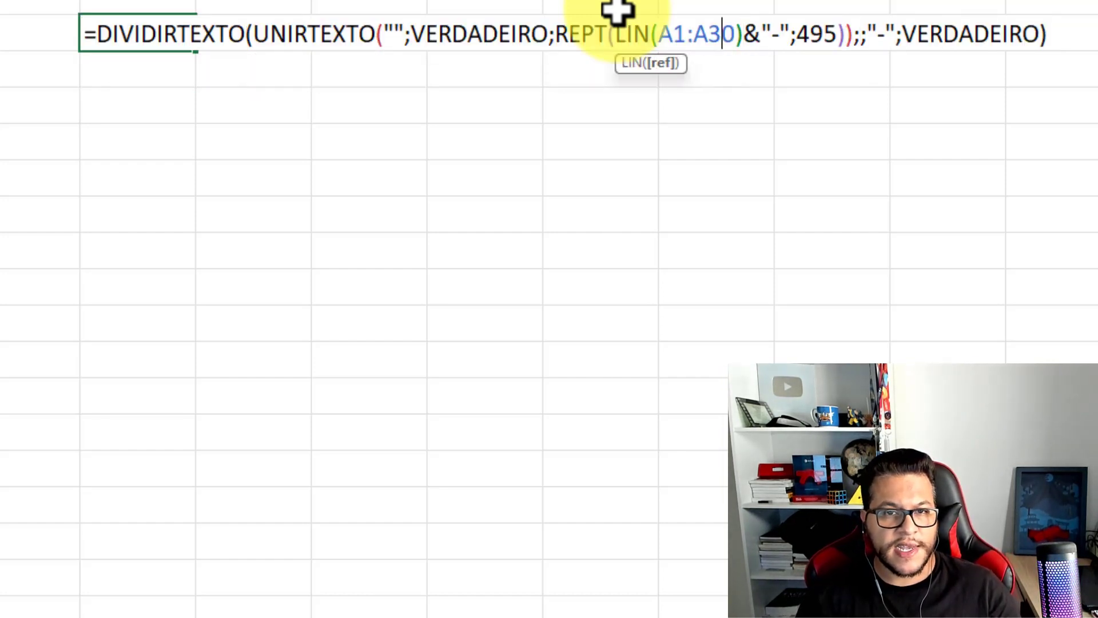
key("shift+Left")
type("1")
key("Return")
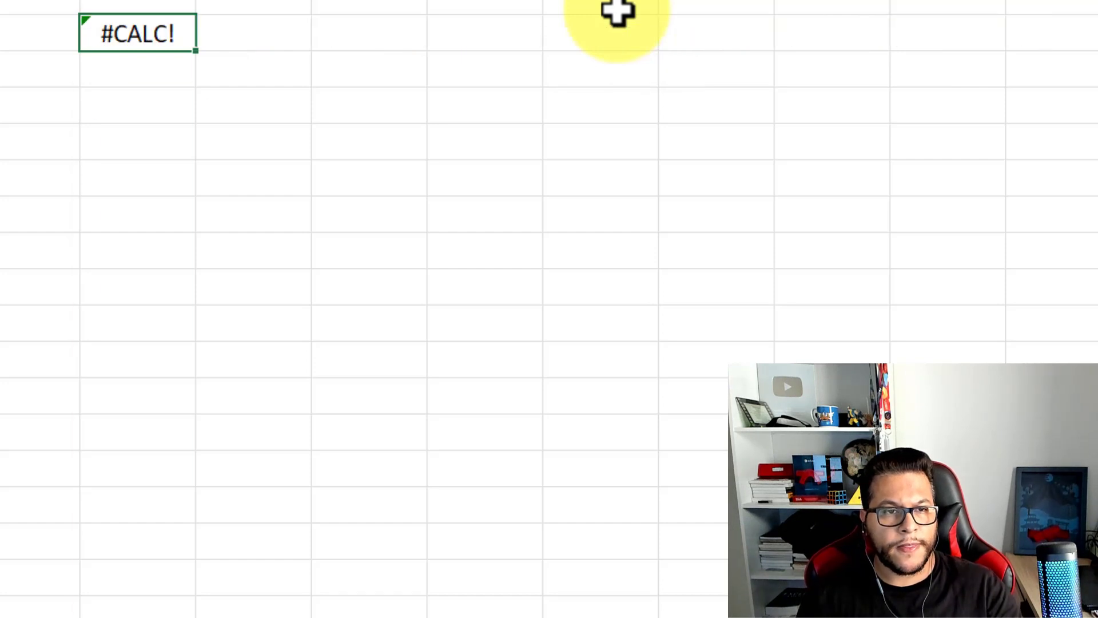
Step: Examine the spilled list in column H down to its last row and go back to H2
key("Down")
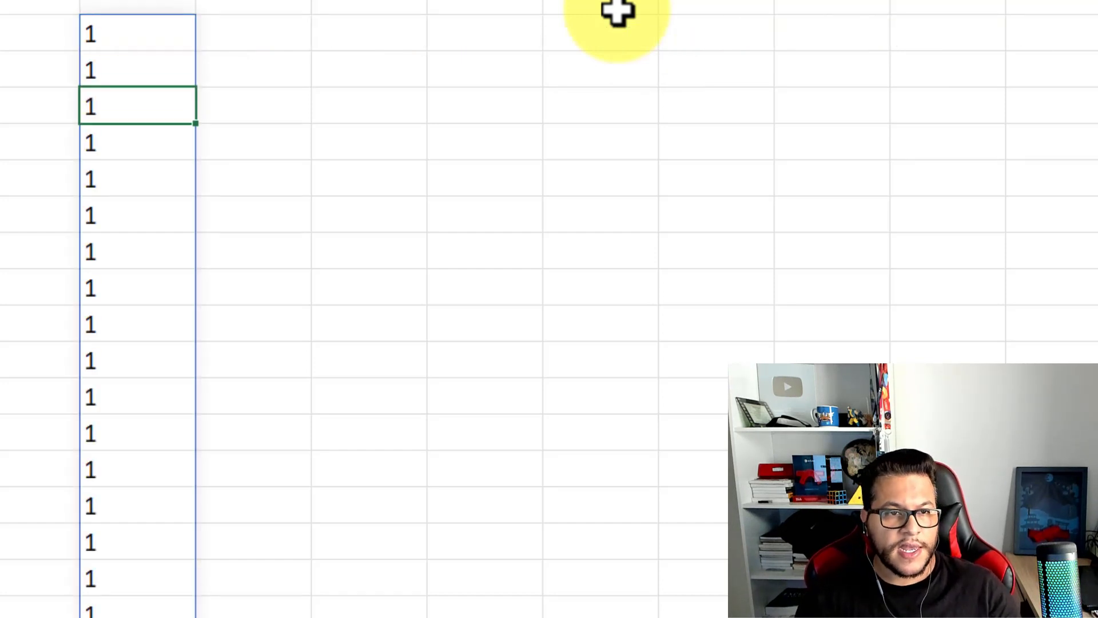
key("Up")
key("Up")
key("Down")
key("Down")
key("Down")
key("Down")
key("Down")
key("Down")
key("Down")
key("Down")
key("Down")
key("Down")
key("Down")
key("Down")
key("Down")
key("Down")
key("Down")
key("Down")
key("Down")
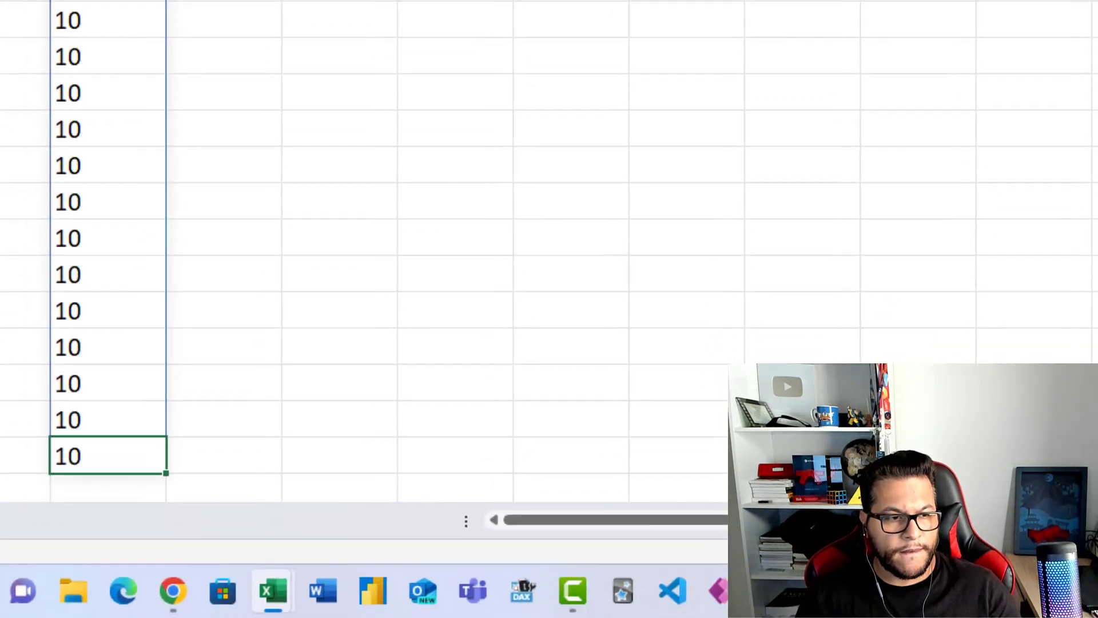
key("Down")
key("Up")
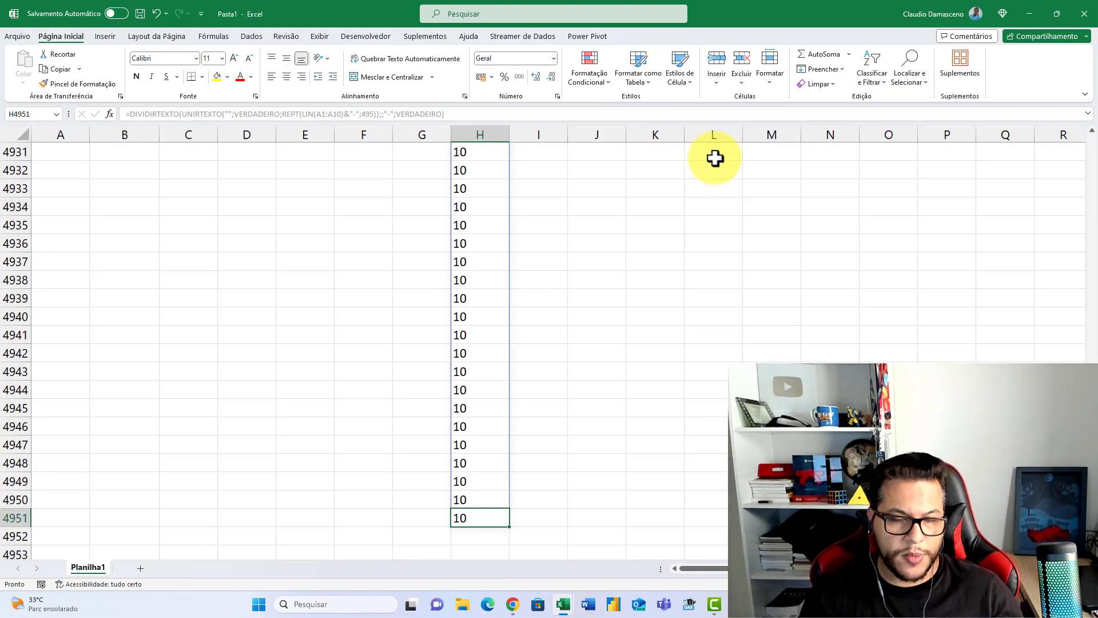
key("ctrl+Up")
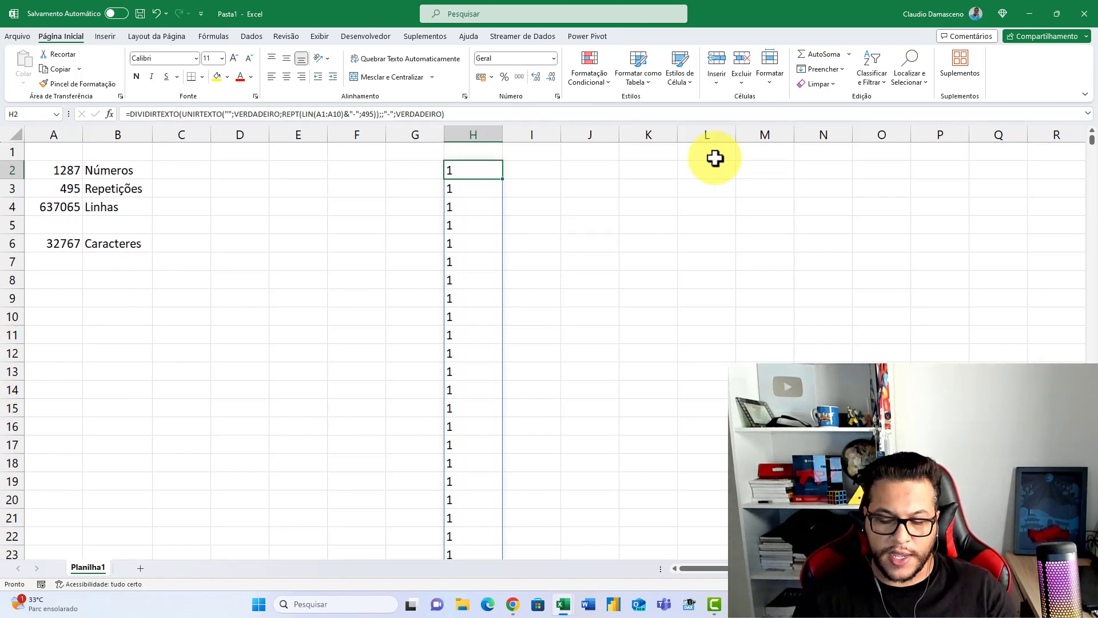
key("F2")
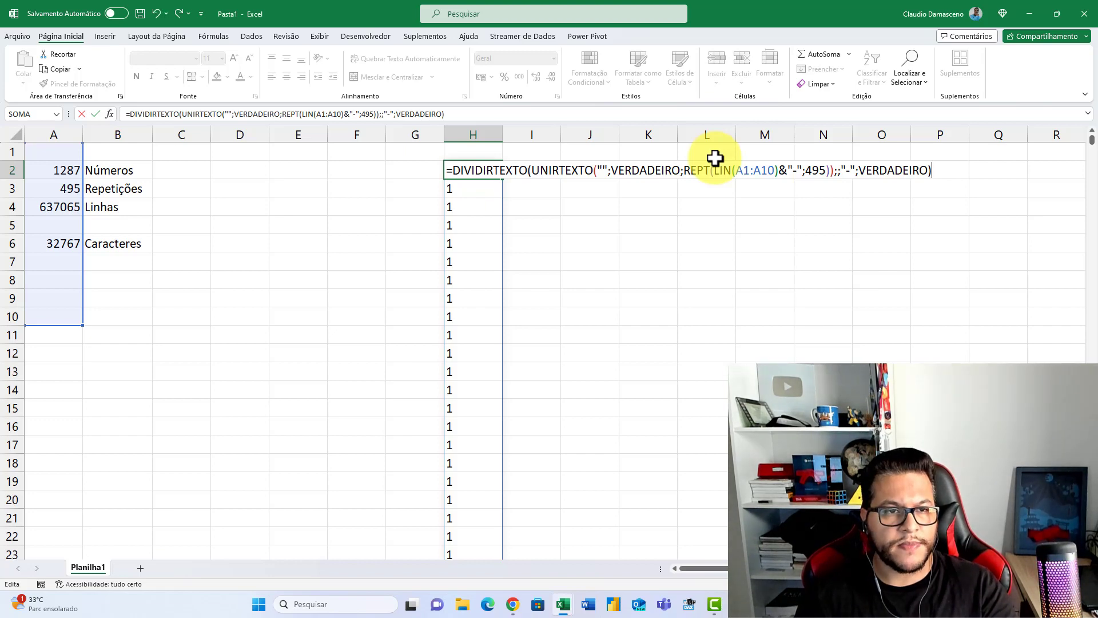
key("Escape")
key("Delete")
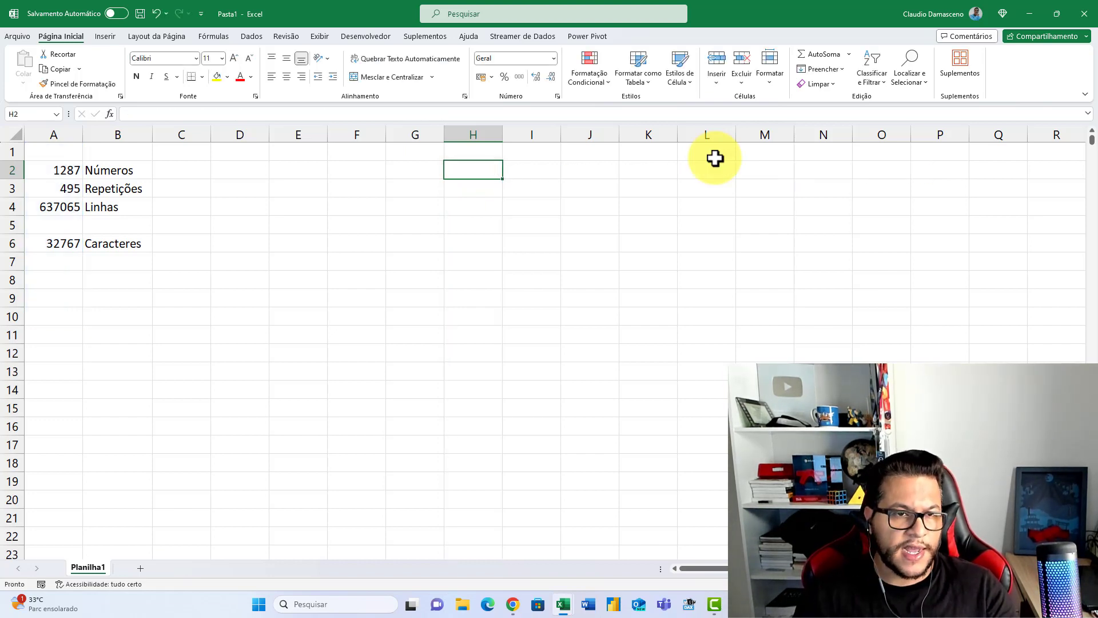
key("ctrl+z")
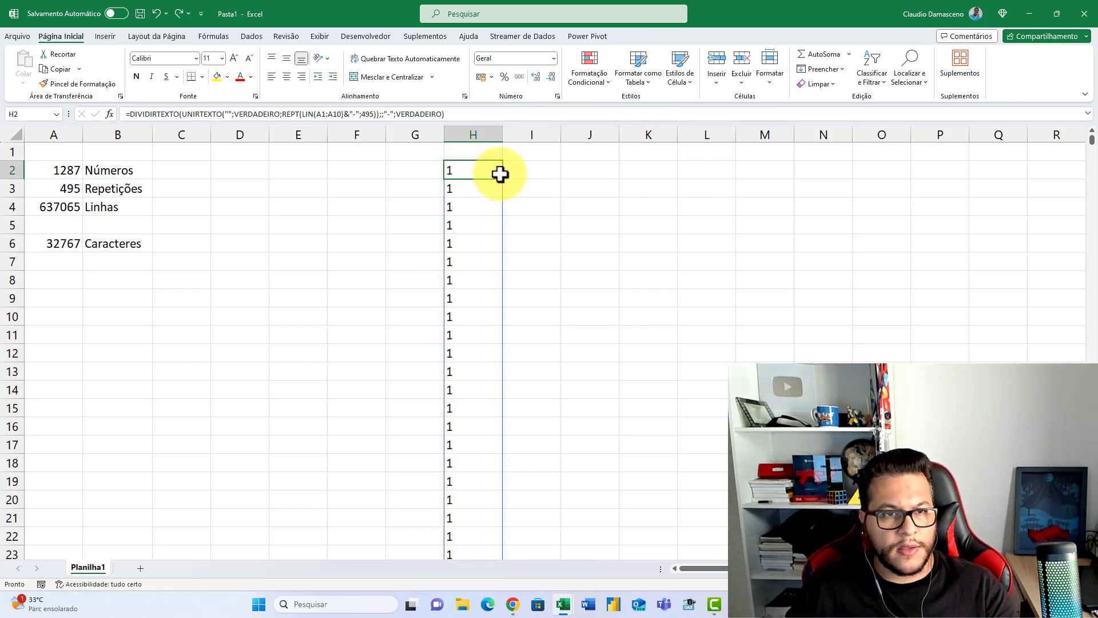
Step: Move the DIVIDIRTEXTO formula from H2 to Q1
left_click_drag(501, 175, 1027, 147)
left_click(1039, 152)
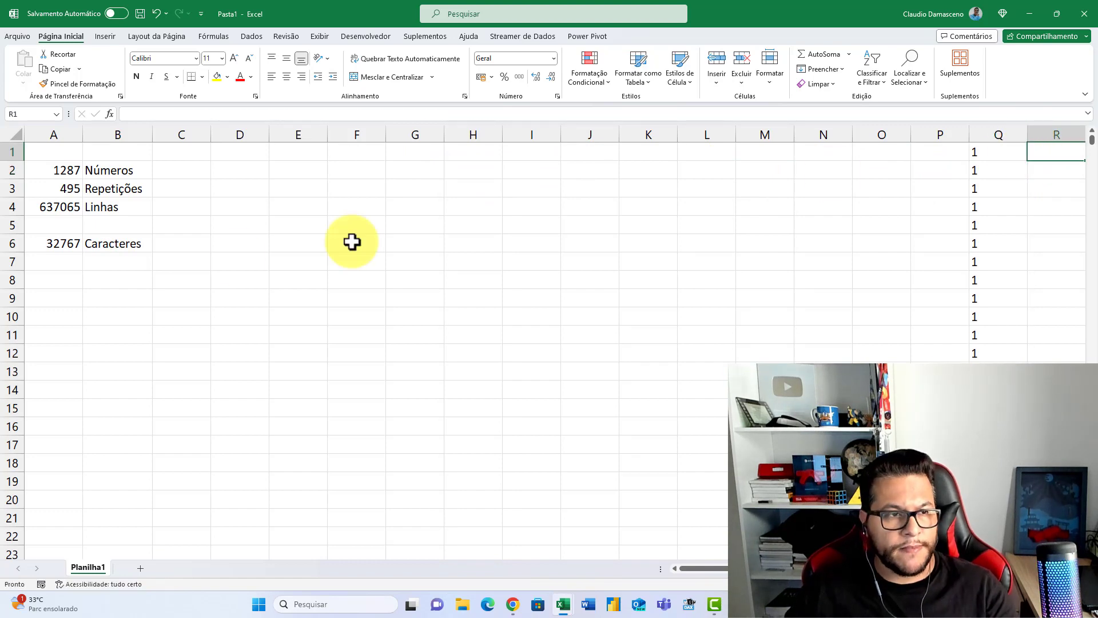
Step: Note Rept in A8 and Não beside it in B8
left_click(56, 280)
type("r")
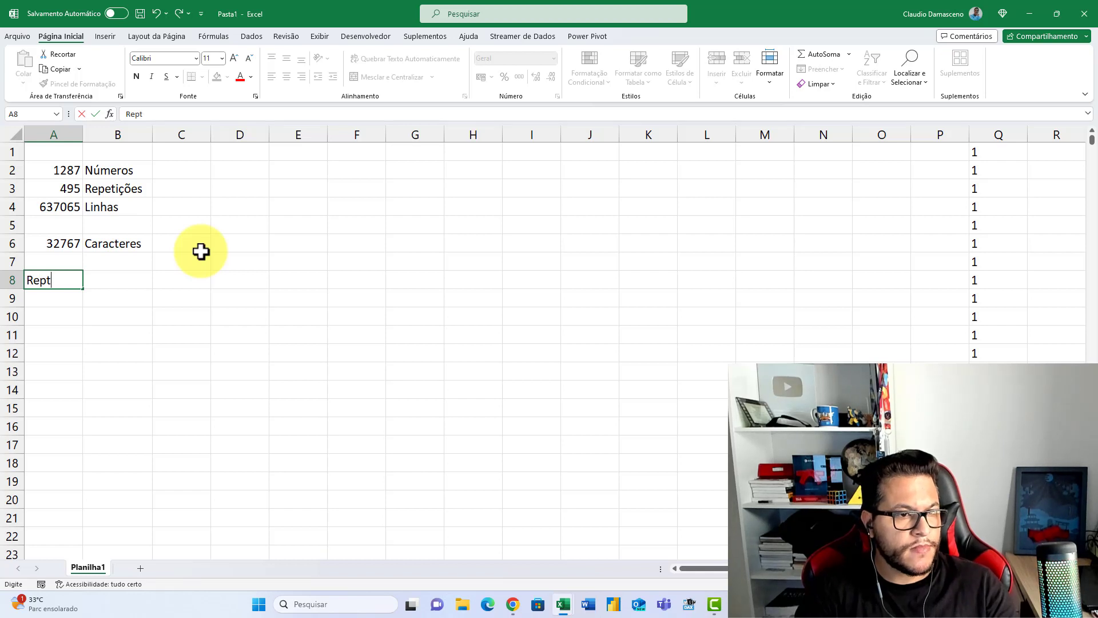
key("Return")
key("Up")
key("Right")
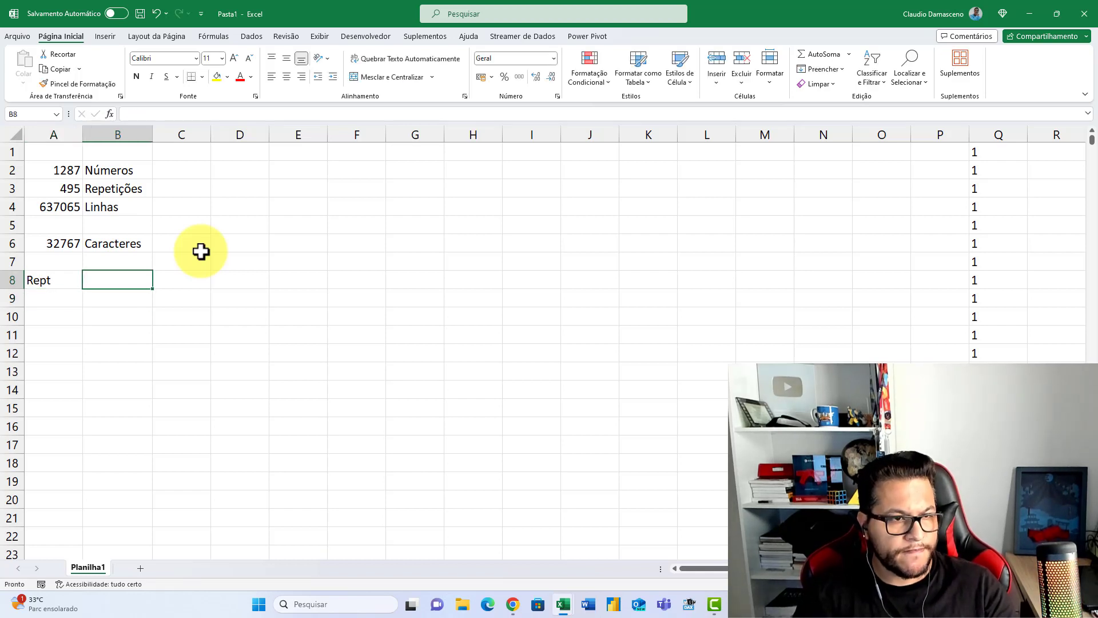
type("Não")
key("Return")
Step: Format the Caracteres limit in A6 with a red fill and white font
key("Up")
key("Up")
key("Up")
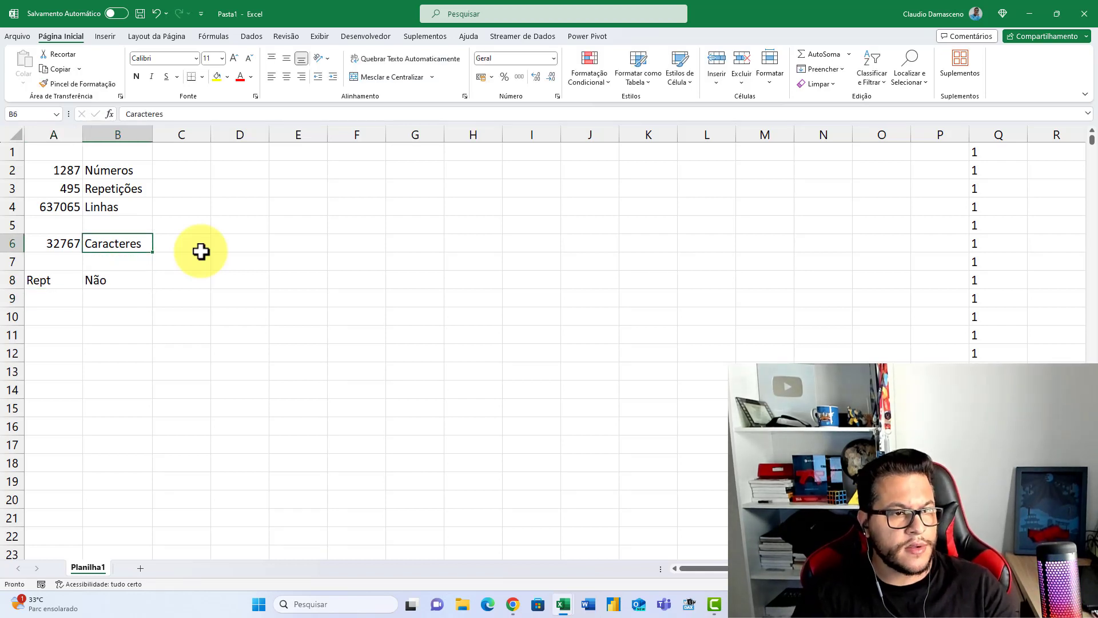
key("Left")
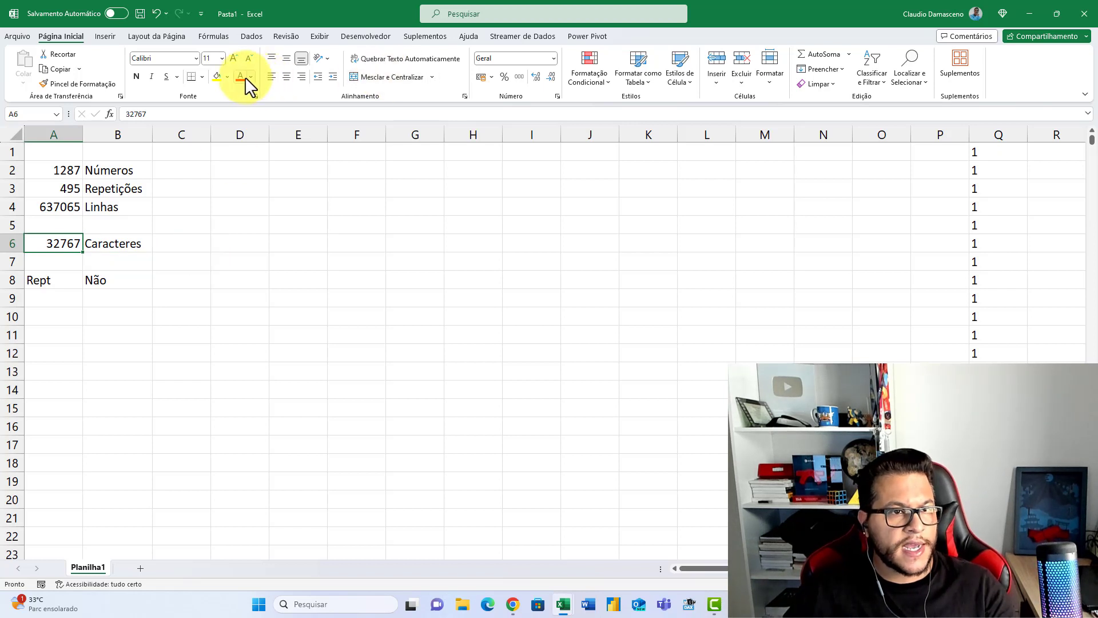
left_click(228, 76)
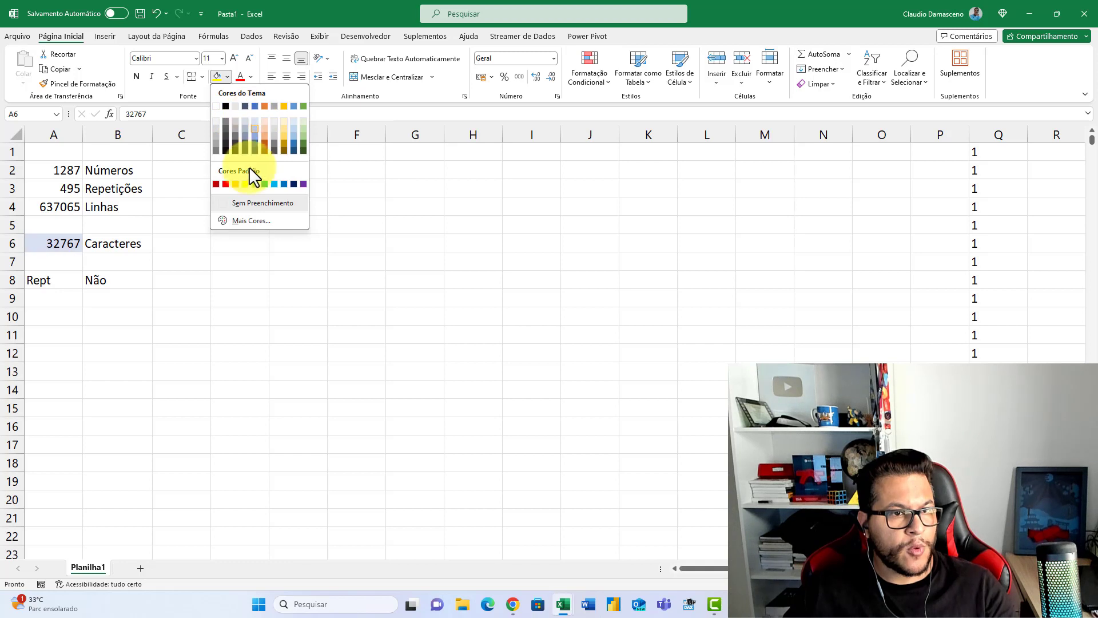
left_click(217, 183)
left_click(251, 77)
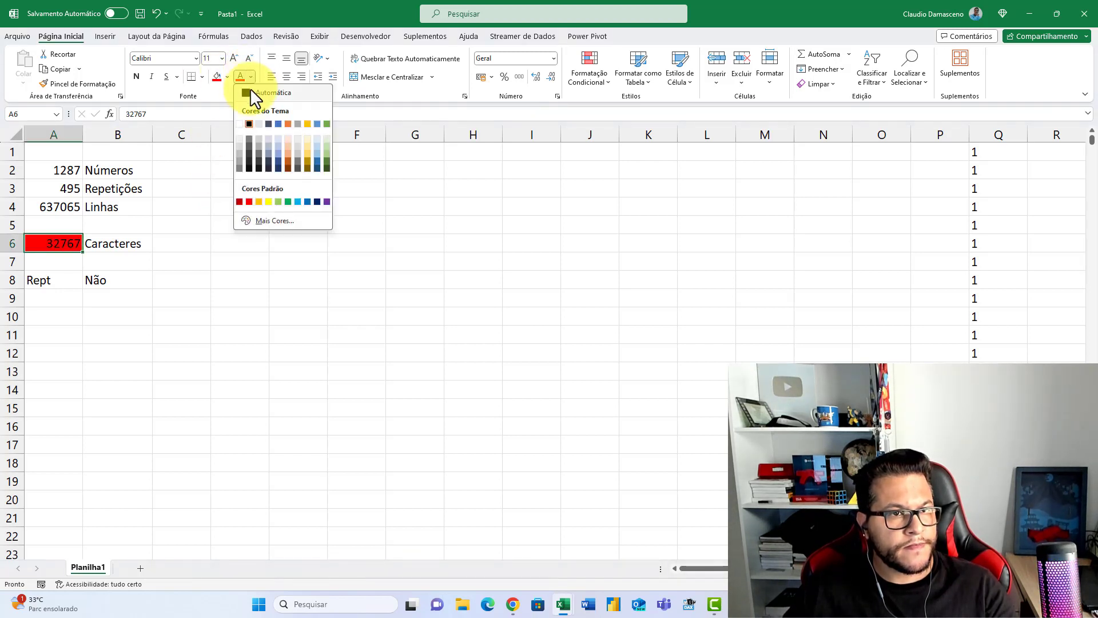
left_click(241, 122)
left_click_drag(201, 241, 195, 262)
left_click(65, 250)
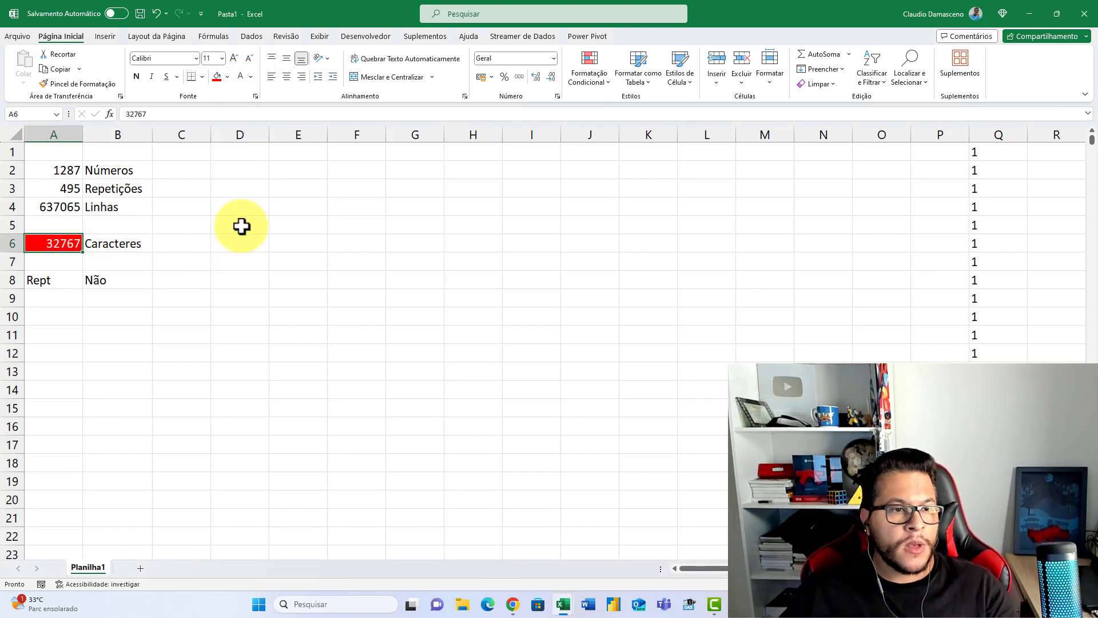
Step: Generate the row sequence in D1 with =LIN(A1:A637065) and check the end of the list
left_click(250, 151)
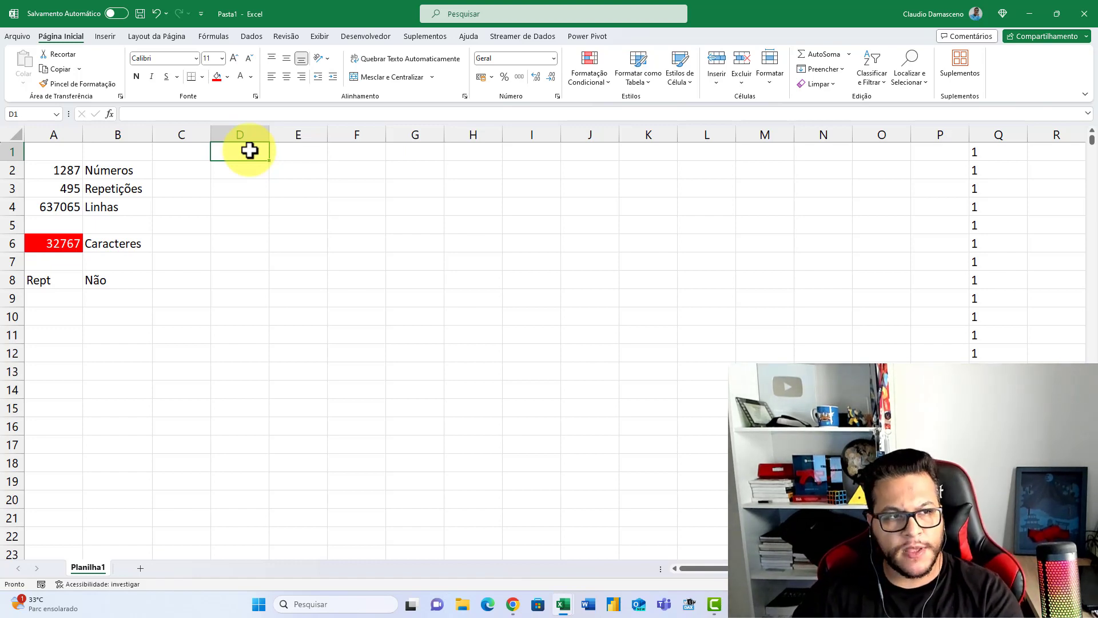
left_click(39, 208)
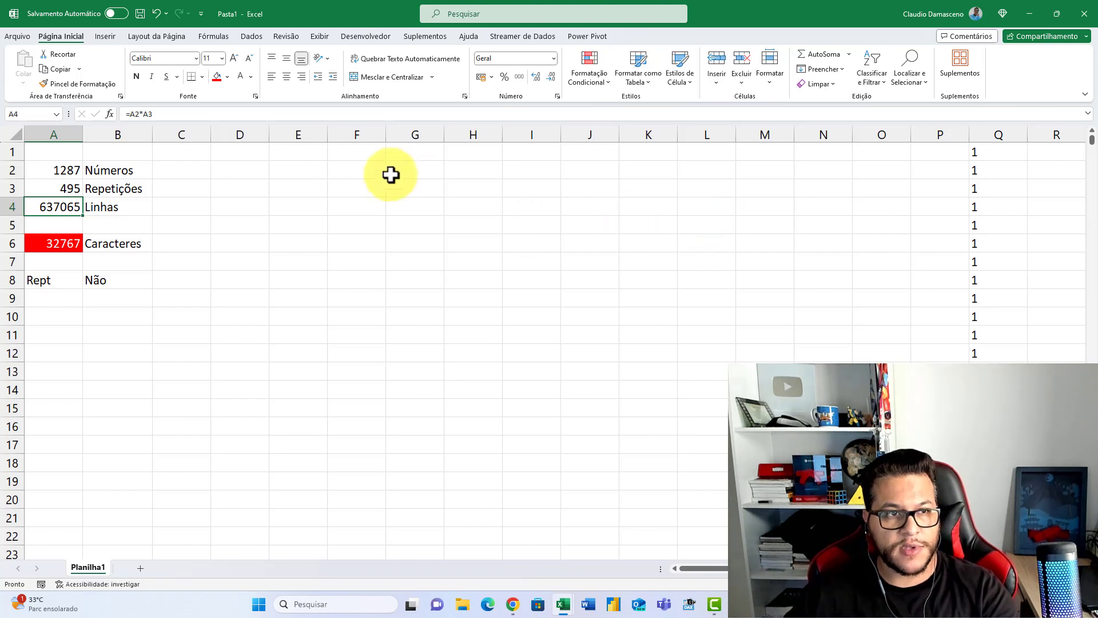
left_click(250, 151)
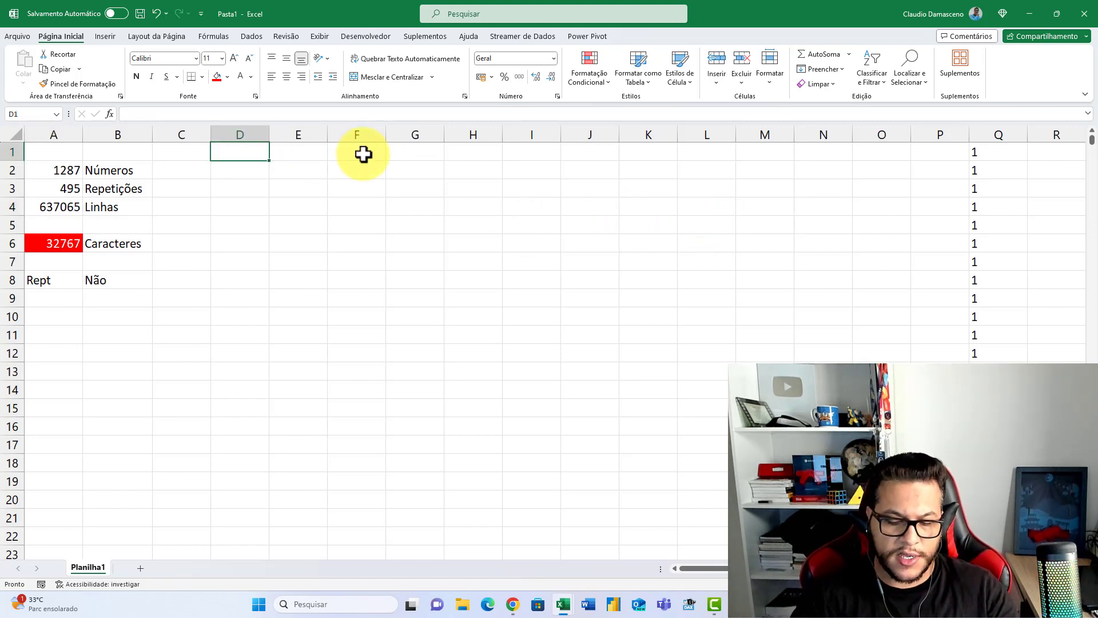
type("=lin")
key("Tab")
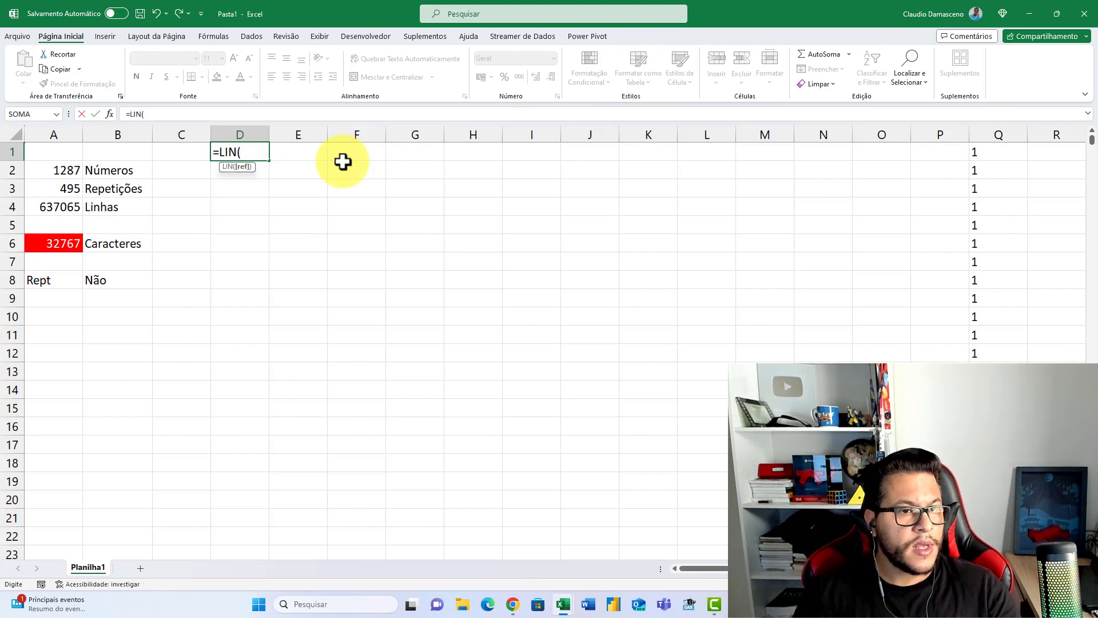
type("A1")
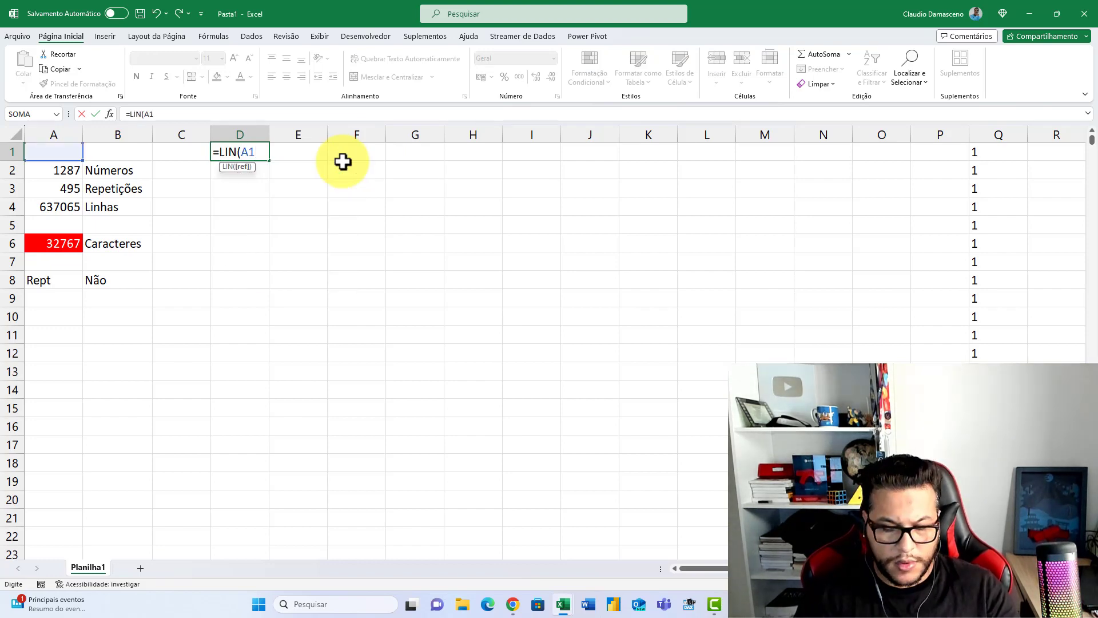
type(":A")
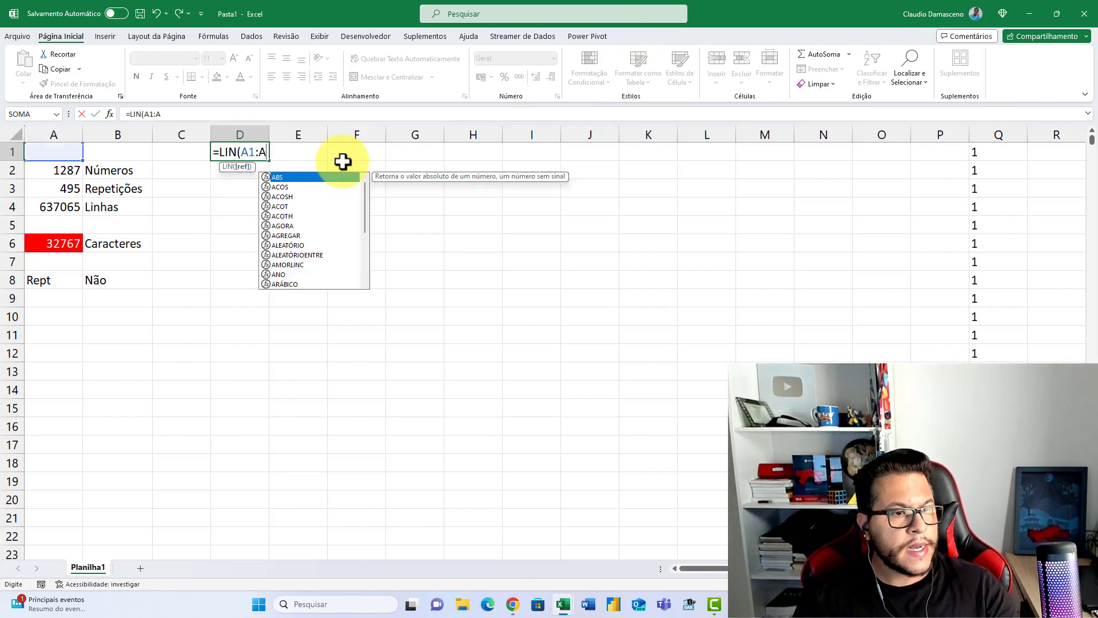
type("637")
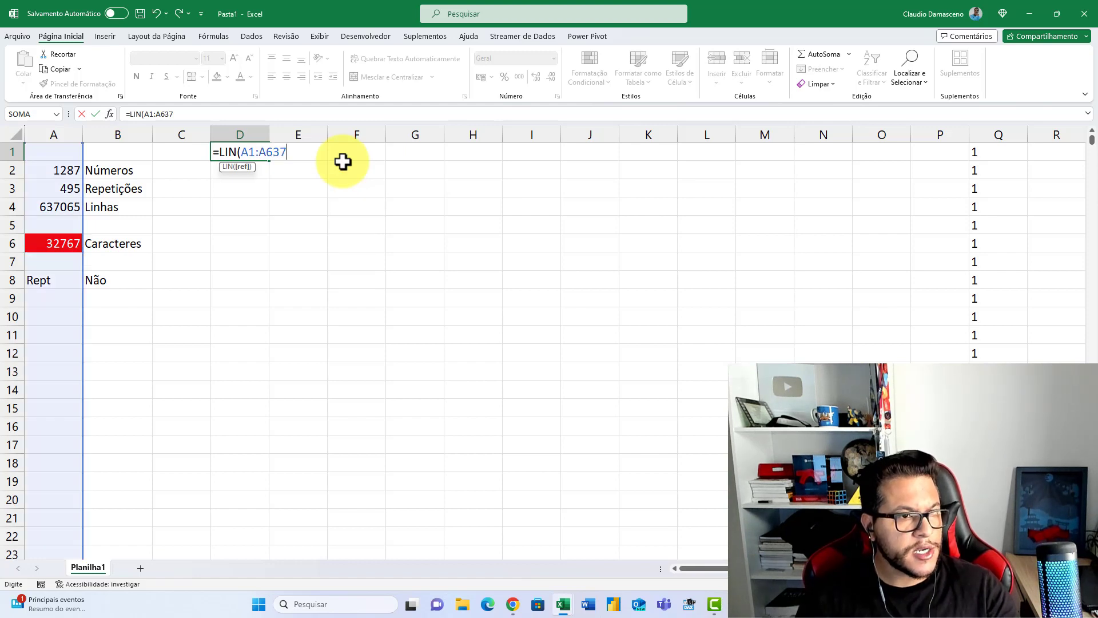
type("065")
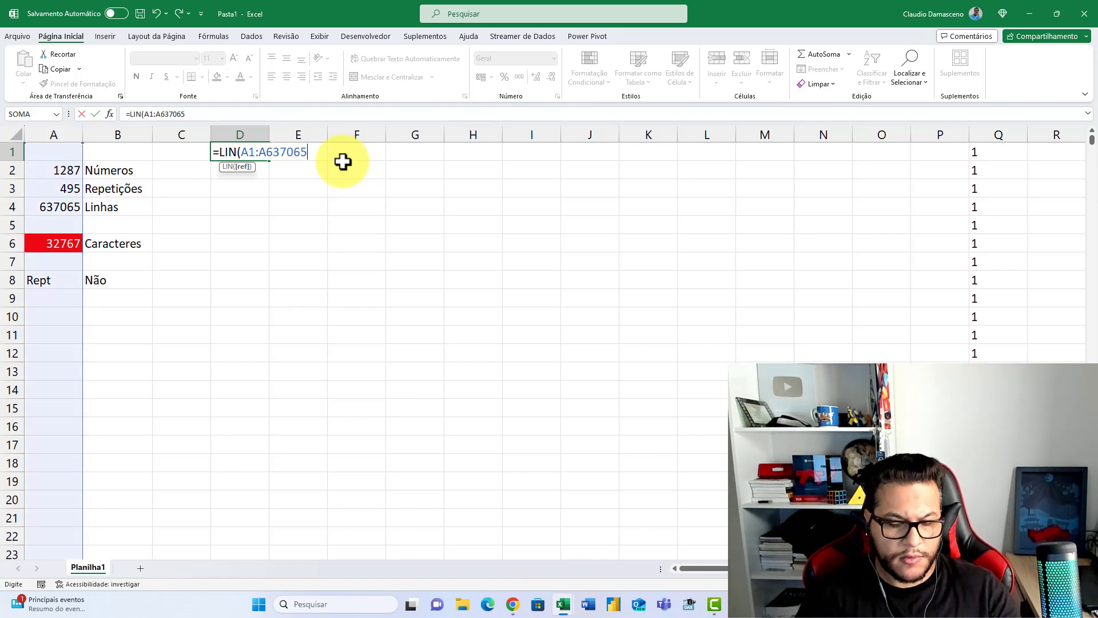
type(")")
key("ctrl+Return")
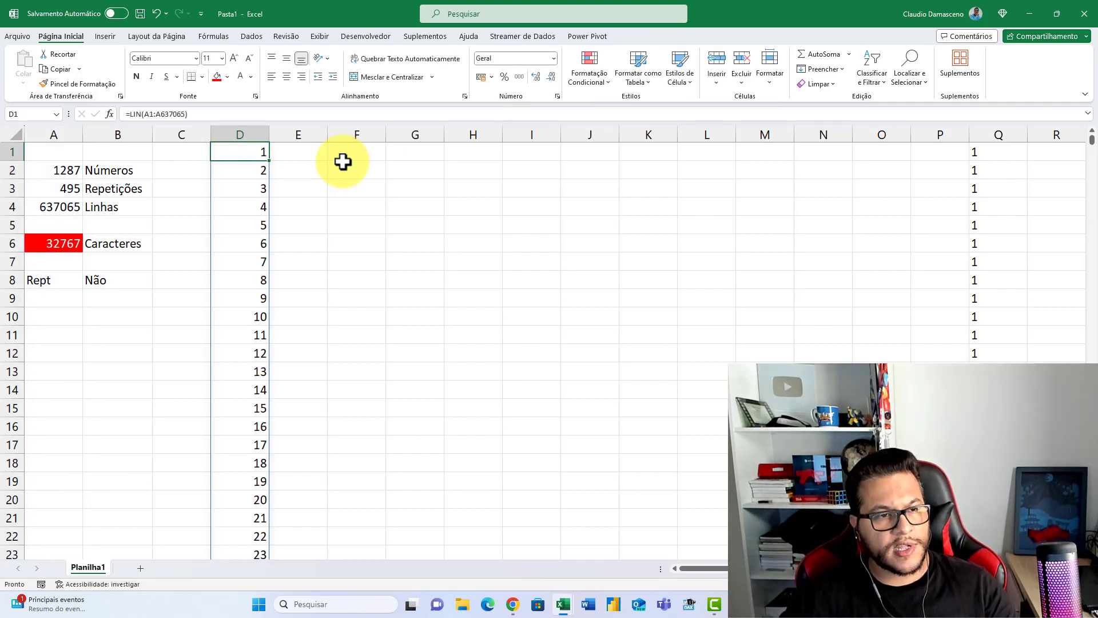
key("ctrl+Down")
key("ctrl+Up")
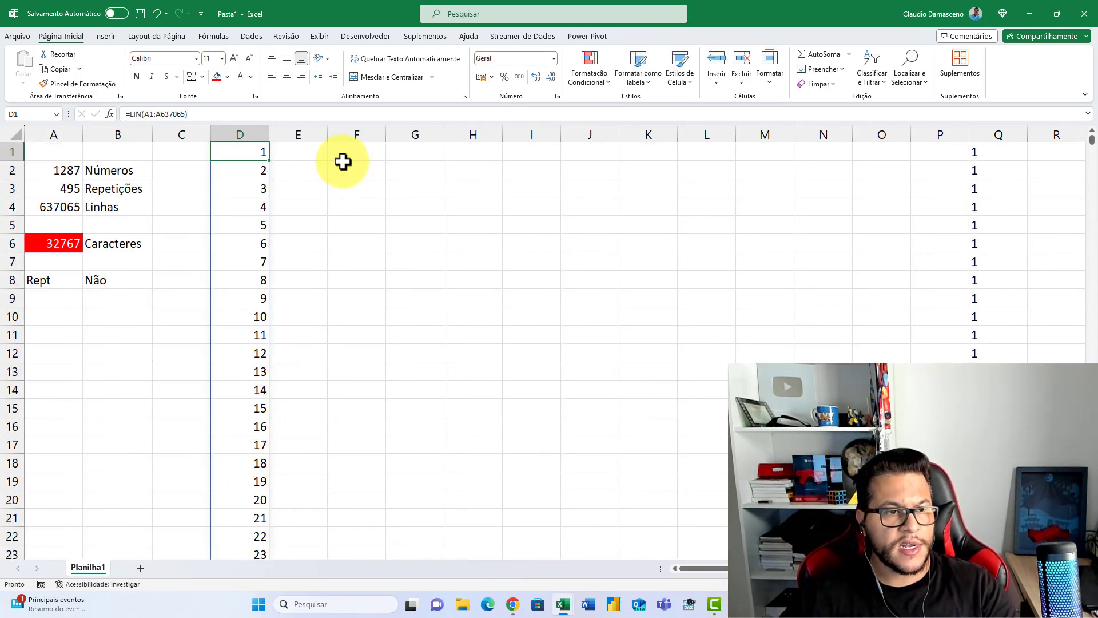
Step: Enter the starting value 1 in E1
key("Right")
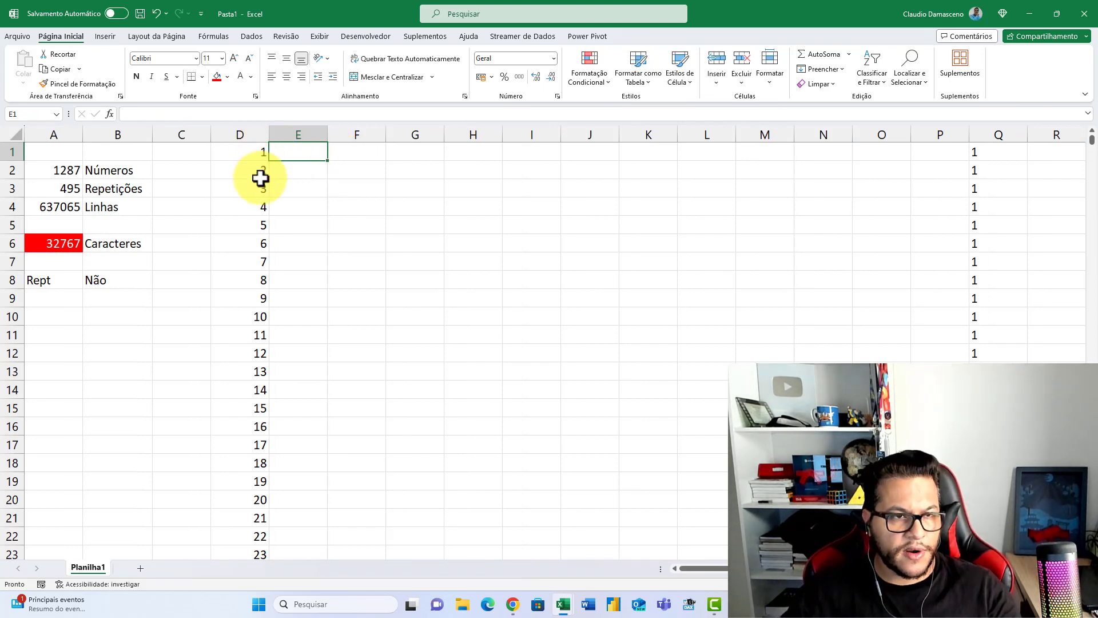
type("1")
key("Return")
Step: Fill column E from E1 with a linear series in columns, increment 1 and limit 637065
left_click(311, 146)
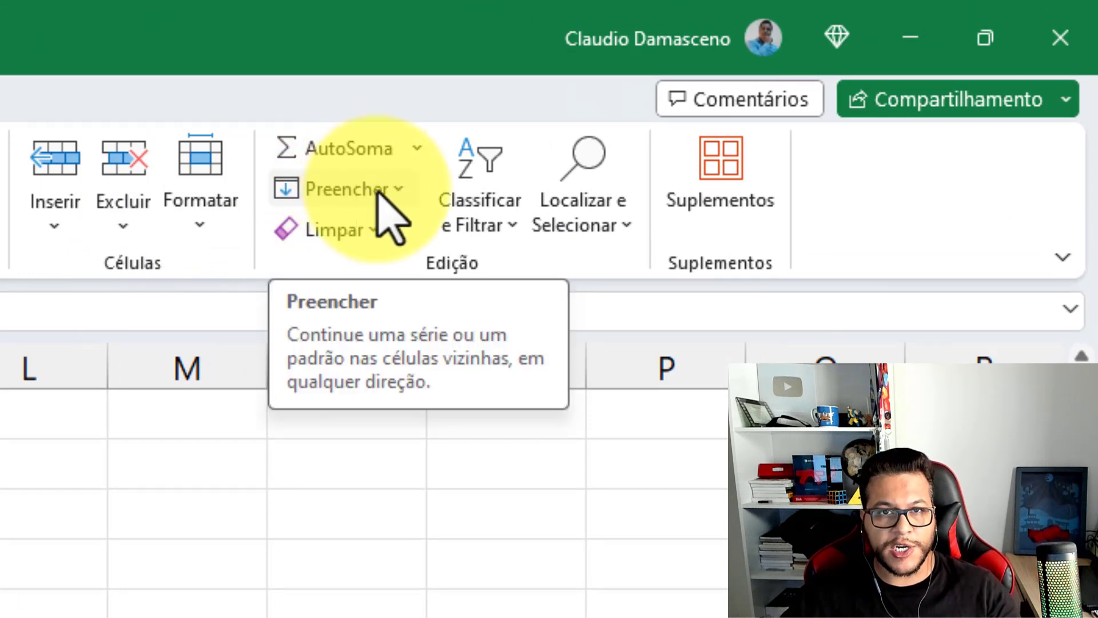
left_click(379, 193)
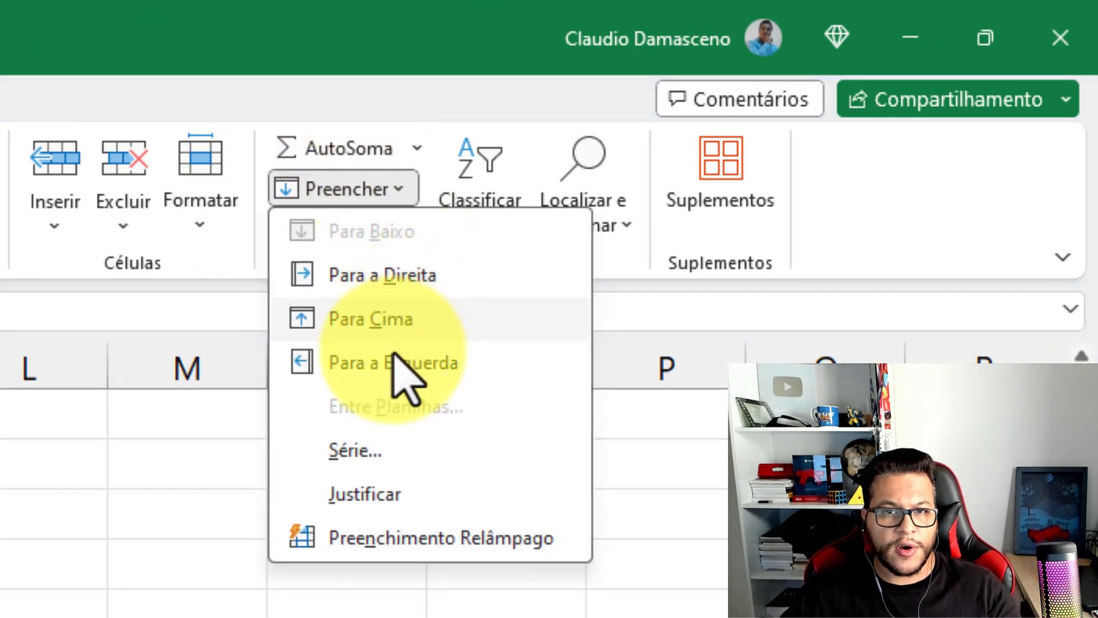
left_click(358, 452)
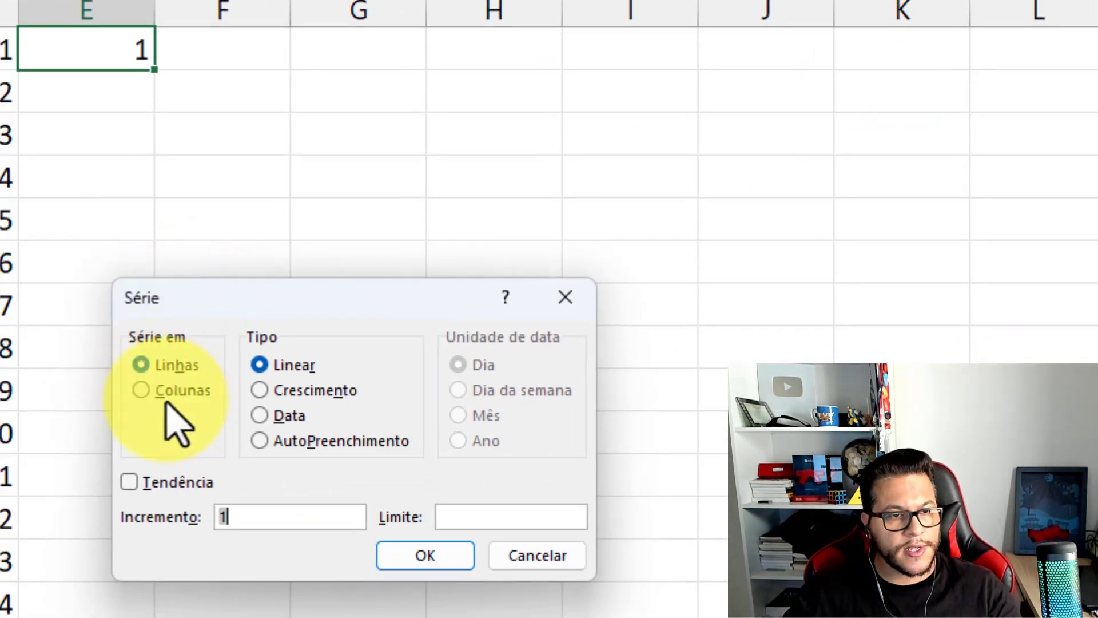
left_click(166, 394)
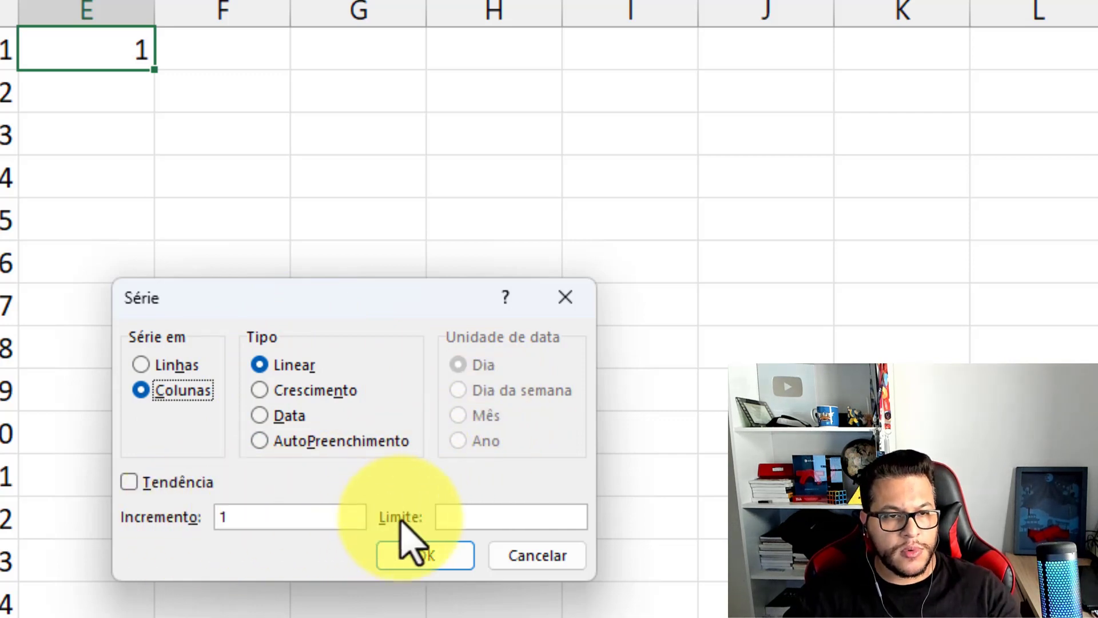
left_click(465, 517)
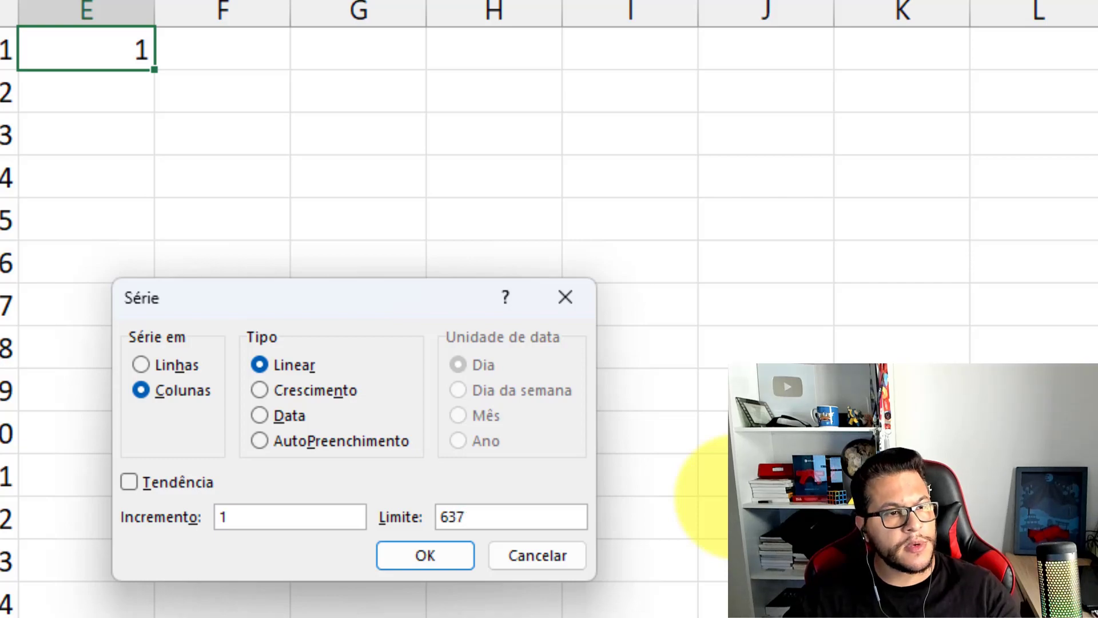
type("637065")
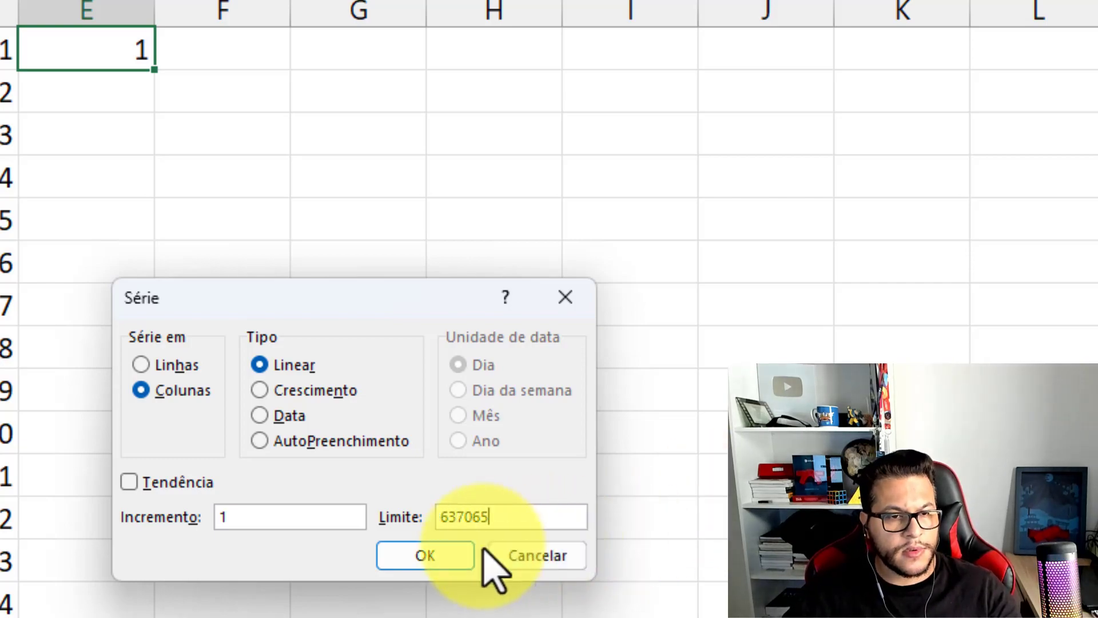
left_click(449, 558)
Step: Compare the last rows of the sequences in columns D and E, and examine the LIN formula in D1
left_click(137, 186)
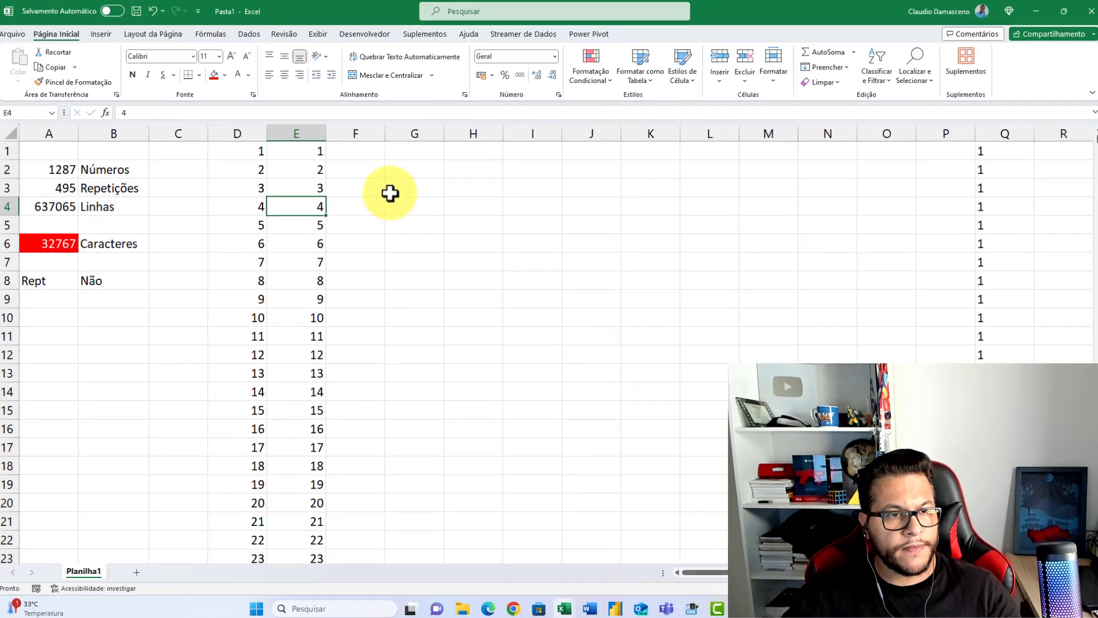
key("ctrl+Down")
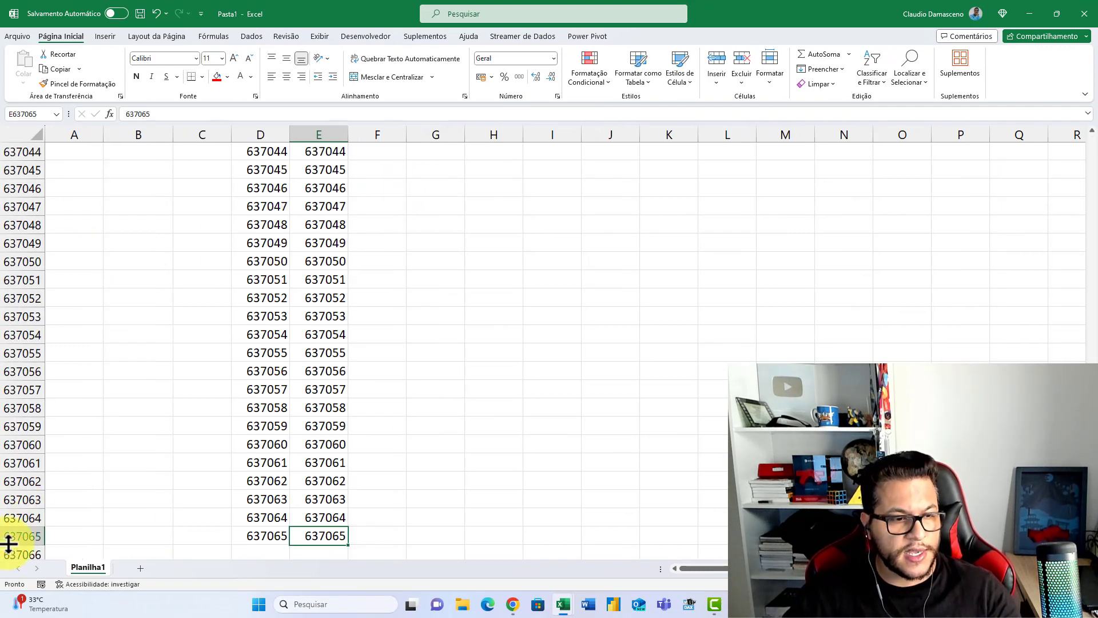
left_click(321, 432)
key("ctrl+Up")
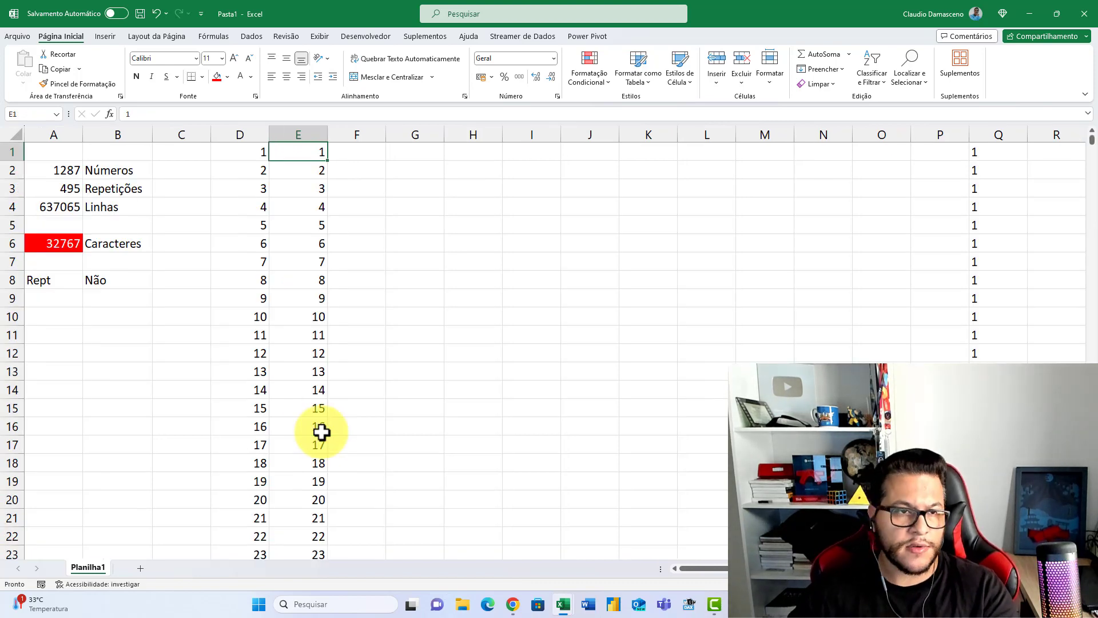
left_click(253, 152)
double_click(253, 152)
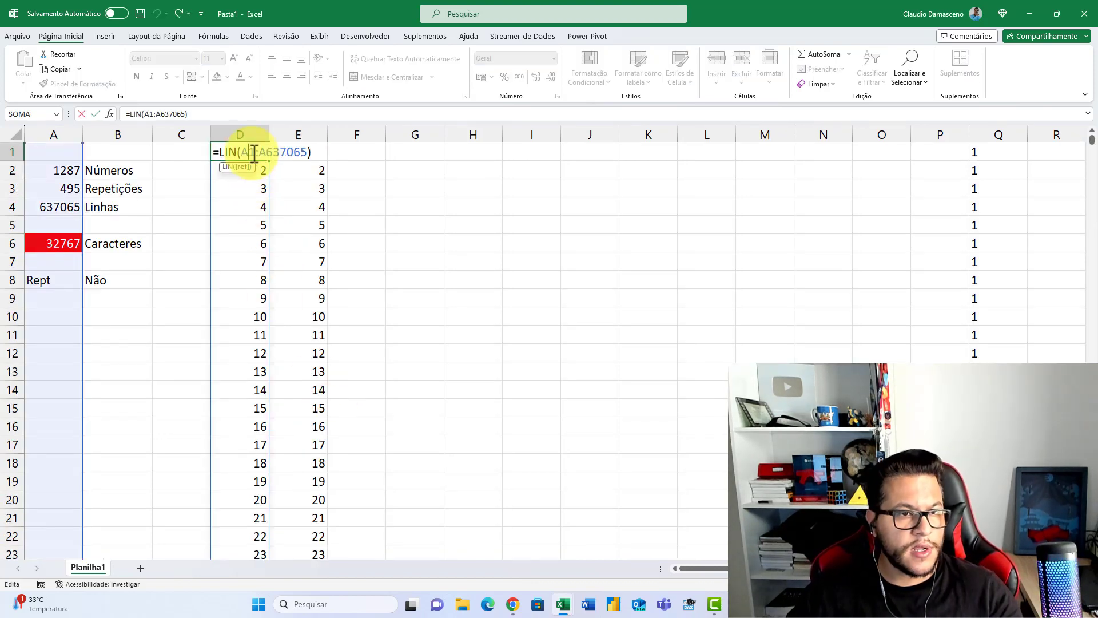
key("Escape")
left_click(304, 151)
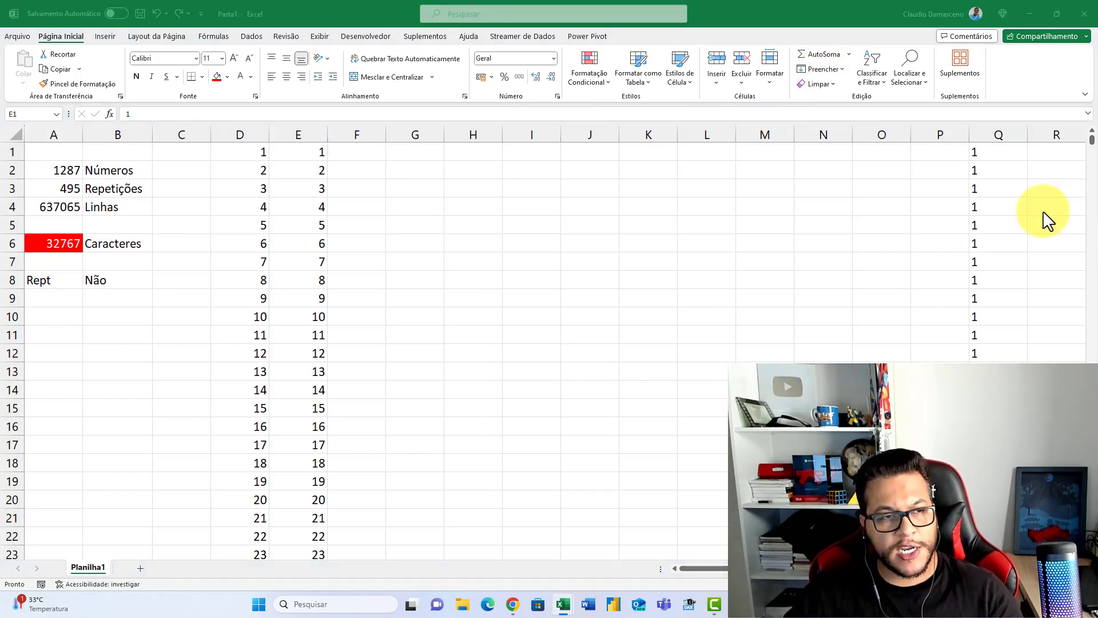
left_click(312, 156)
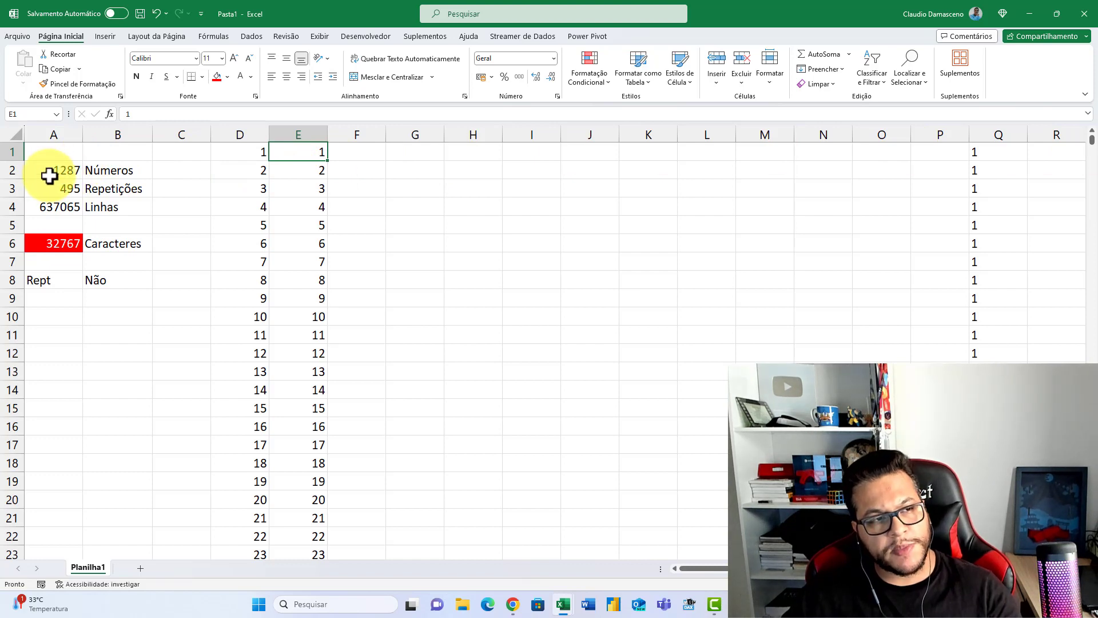
Step: Enter =E1*$A$2 in F1 to multiply the sequence number by the fixed Números value
left_click(363, 152)
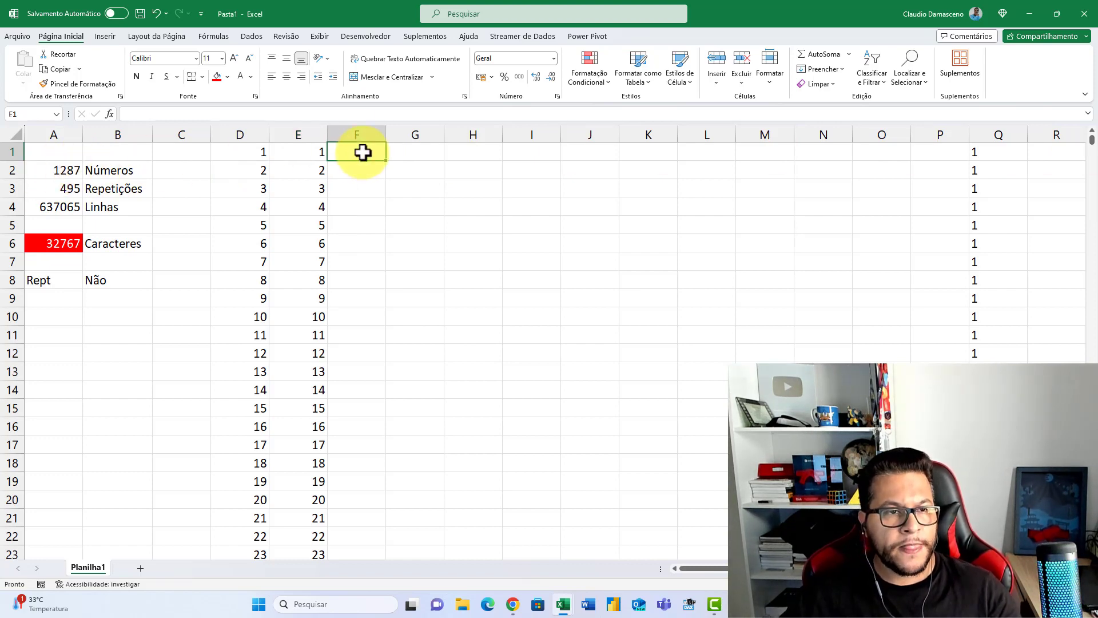
scroll(357, 426, "down", 8)
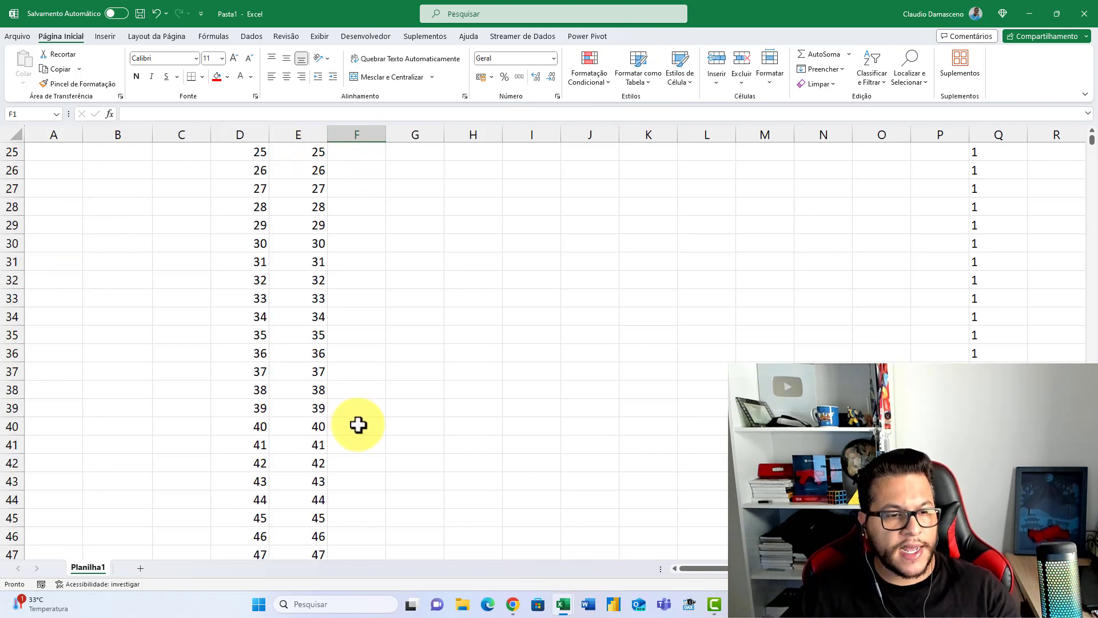
scroll(358, 424, "up", 8)
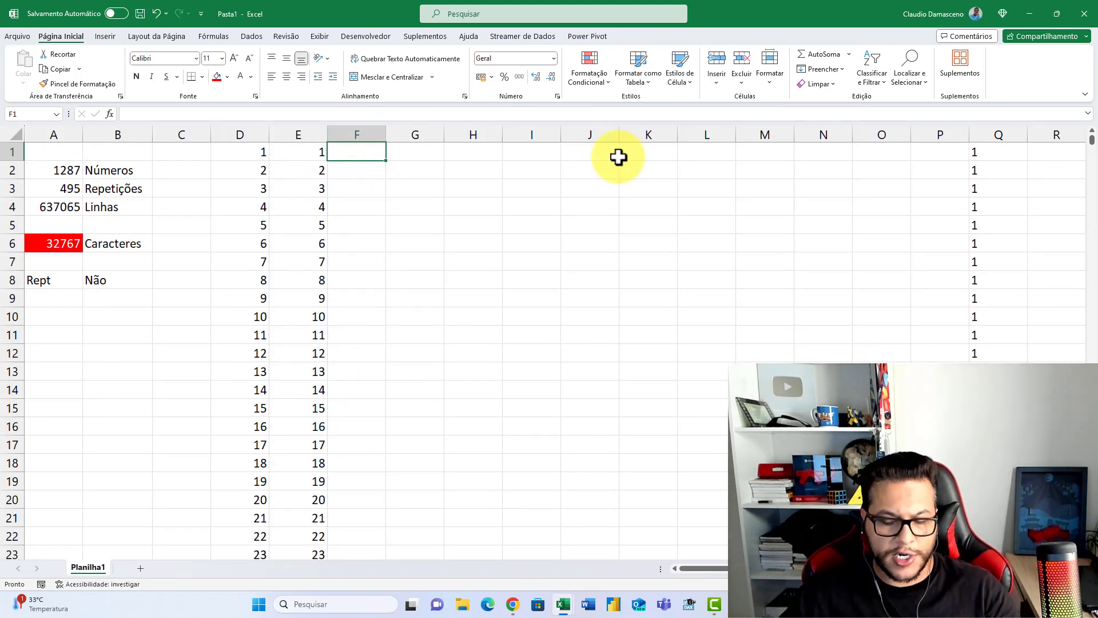
type("=")
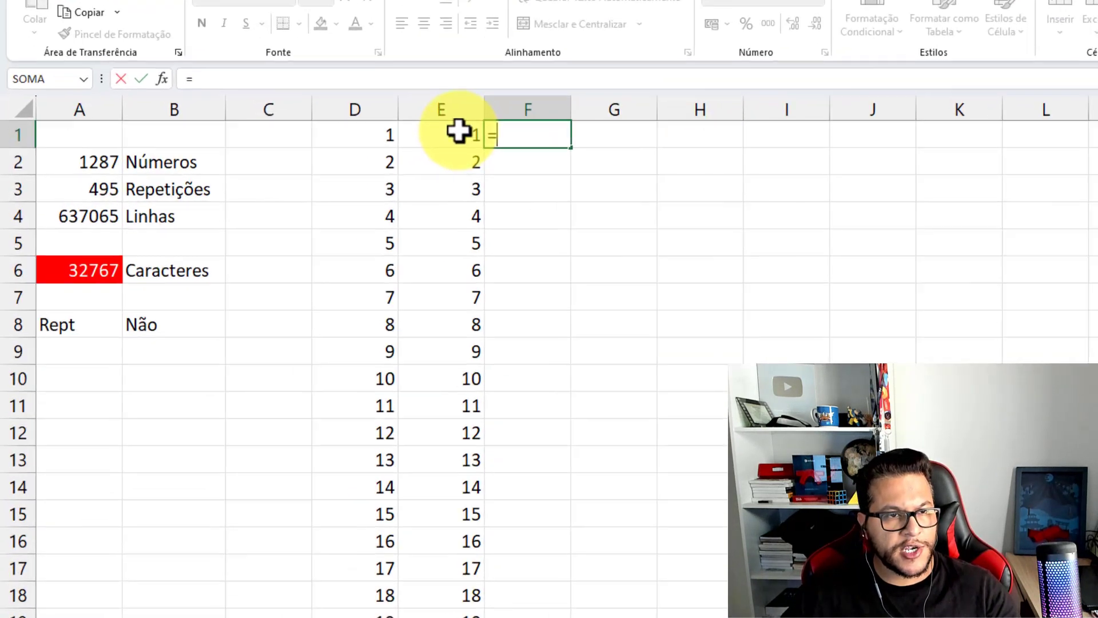
left_click(318, 151)
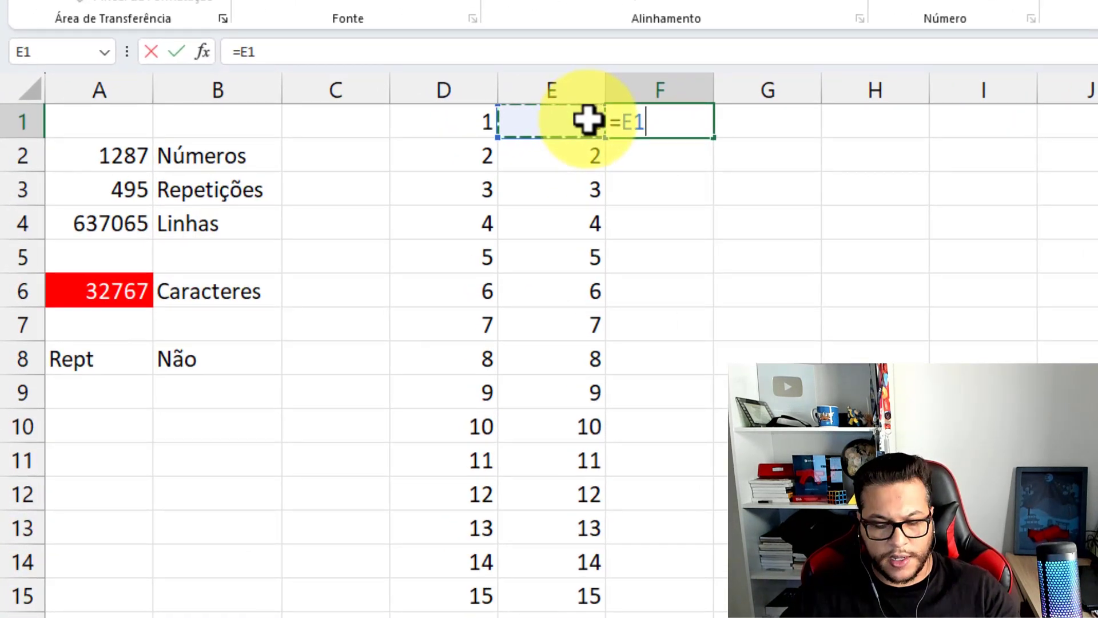
type("*")
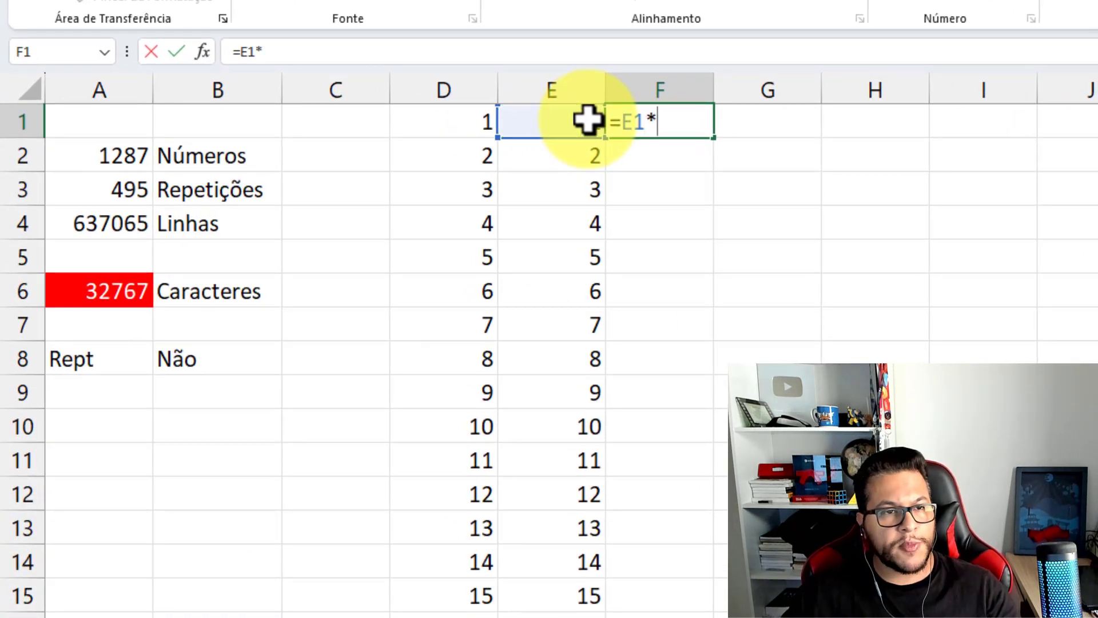
left_click(143, 158)
key("F4")
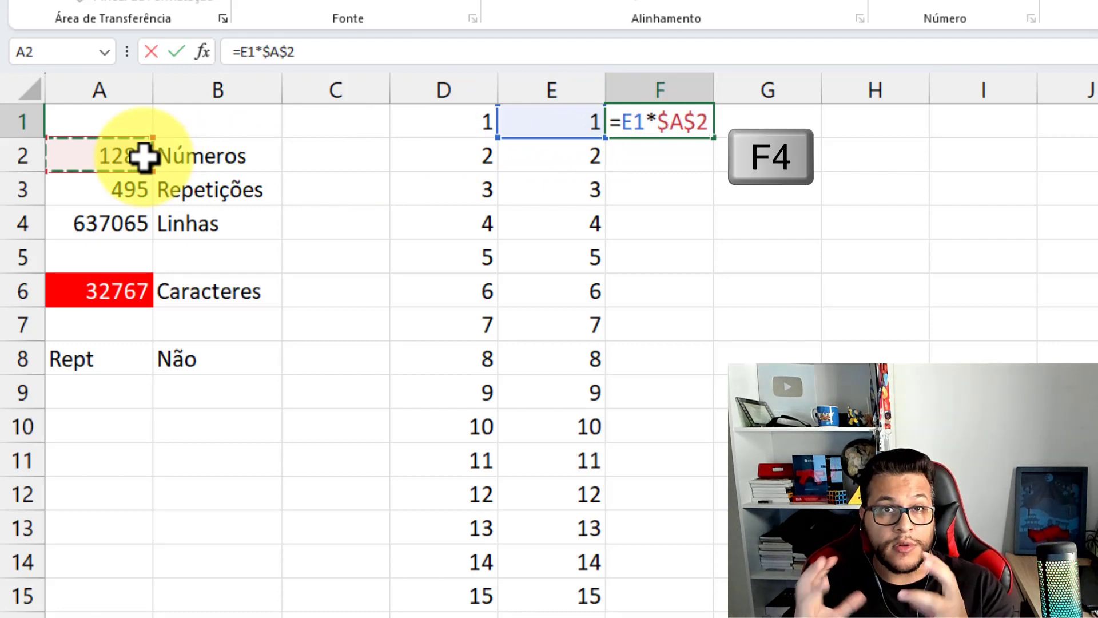
key("Return")
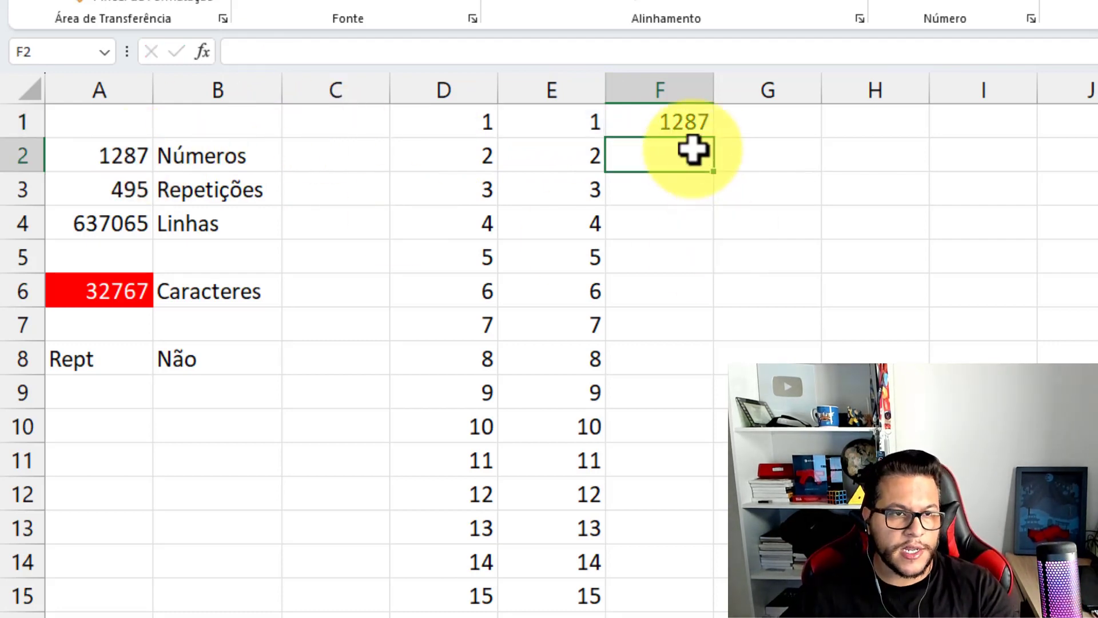
Step: Copy the multiplication formula from F1 down column F to row 637065
left_click(706, 131)
left_click_drag(714, 140, 737, 177)
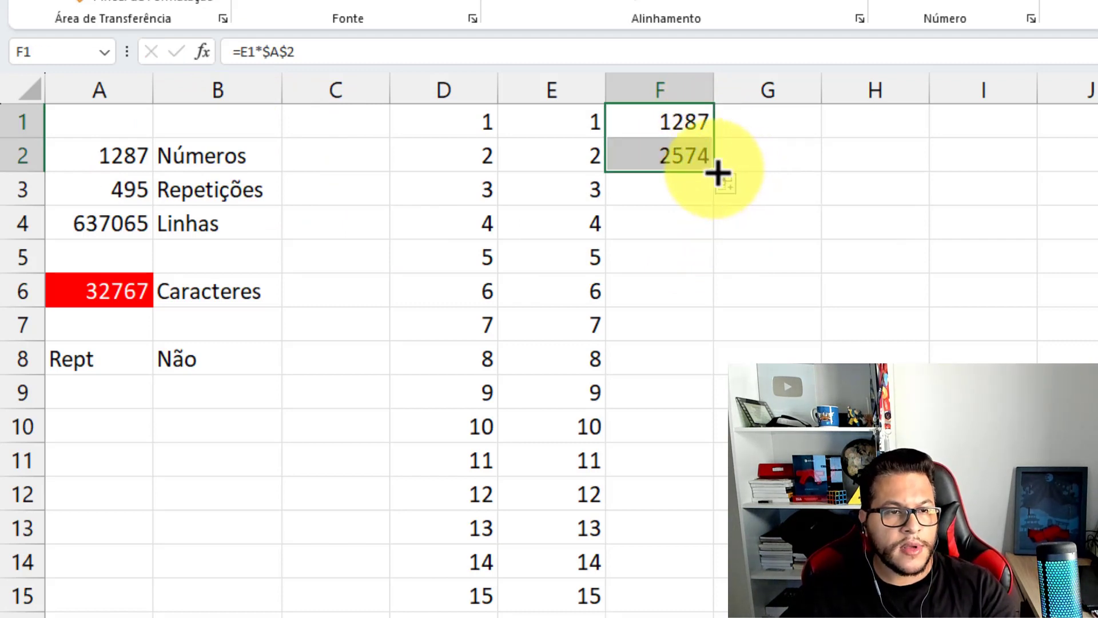
key("ctrl+shift+Down")
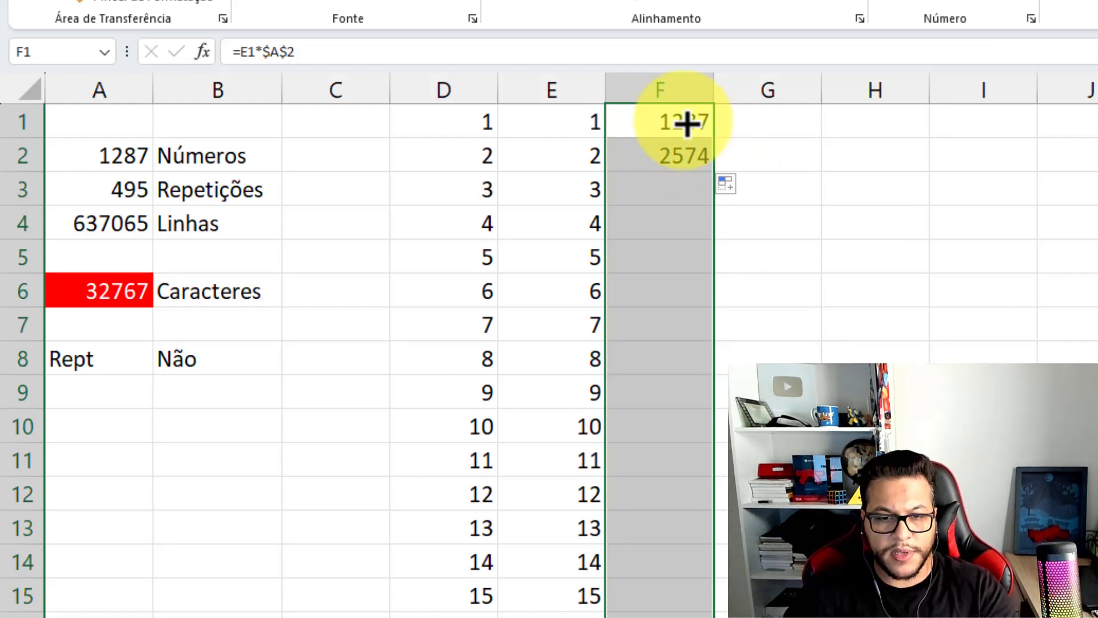
key("ctrl+d")
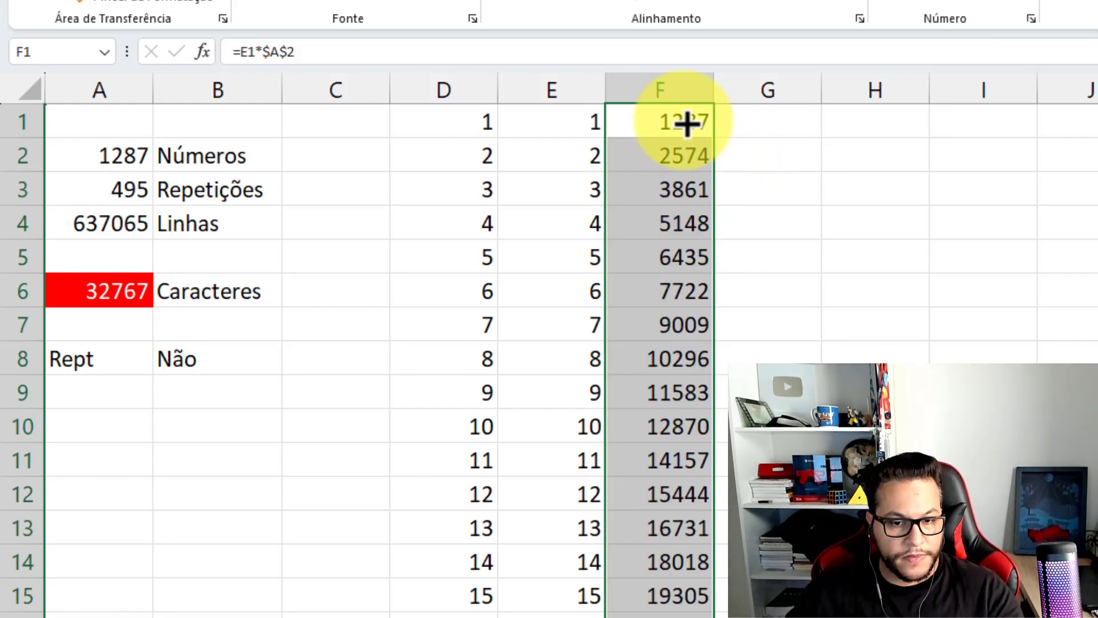
left_click(722, 165)
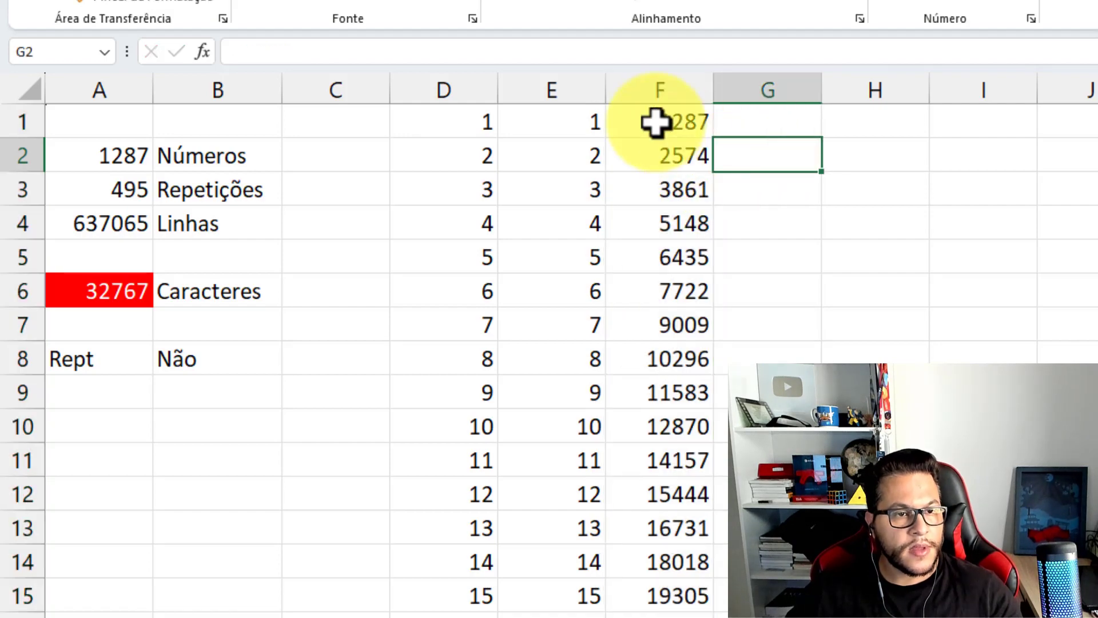
Step: Examine the multiplied values in column F from the first rows to the last row, 637065
left_click(654, 120)
key("ctrl+Down")
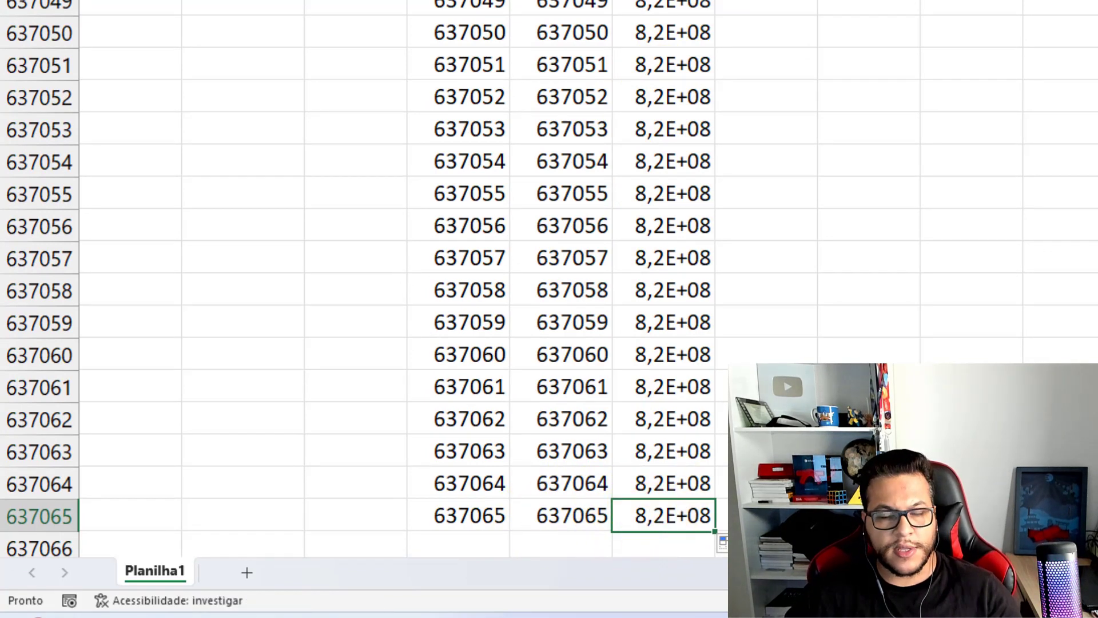
key("ctrl+Up")
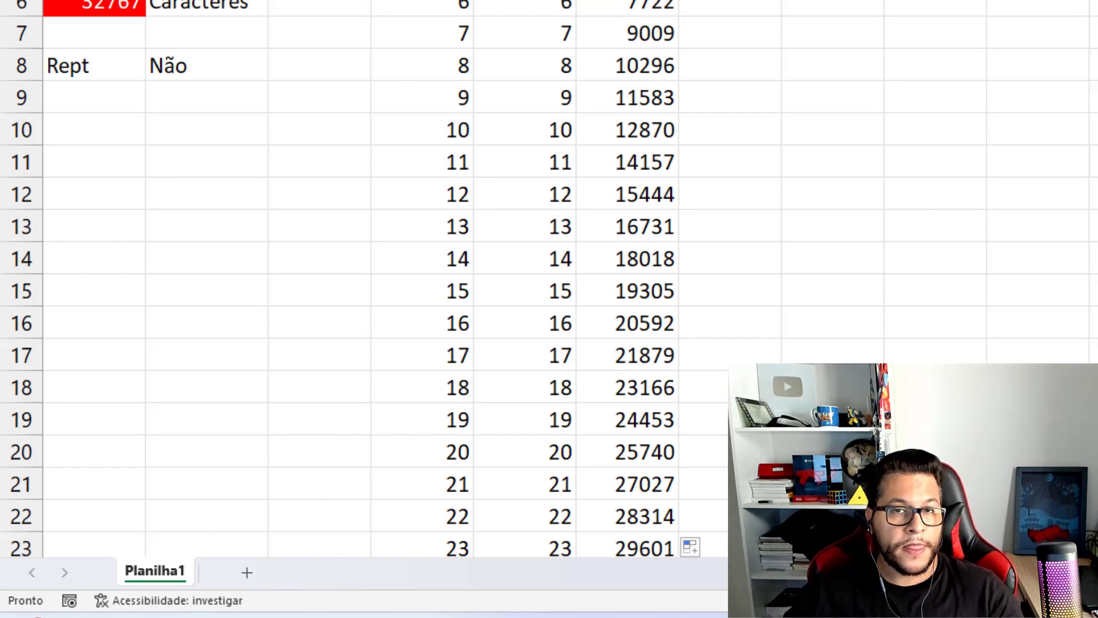
left_click(643, 62)
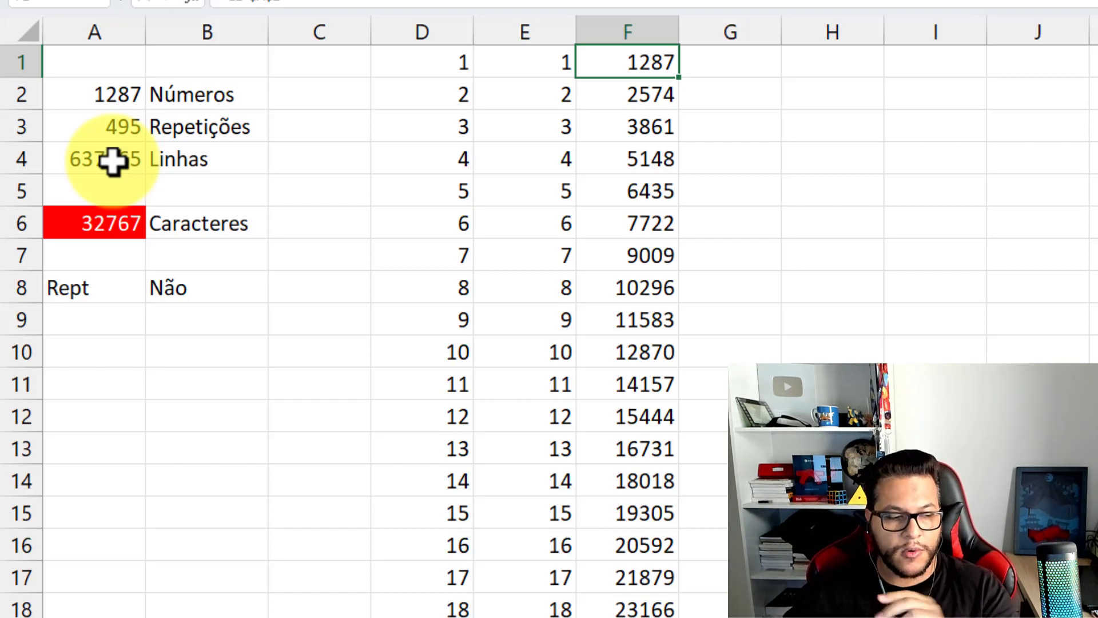
left_click(630, 93)
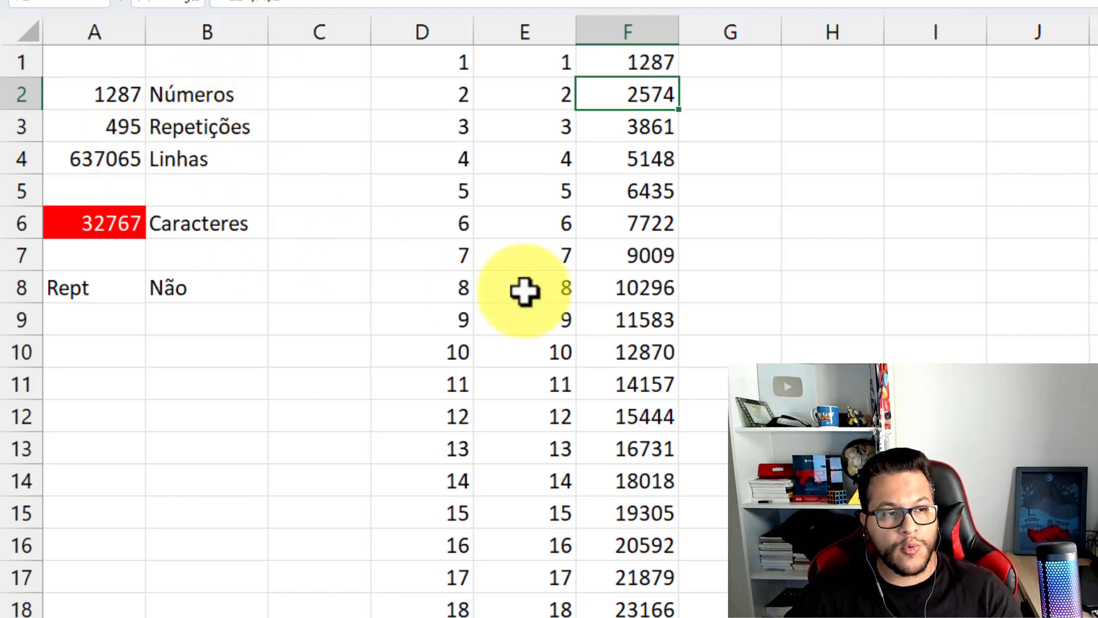
left_click(658, 263)
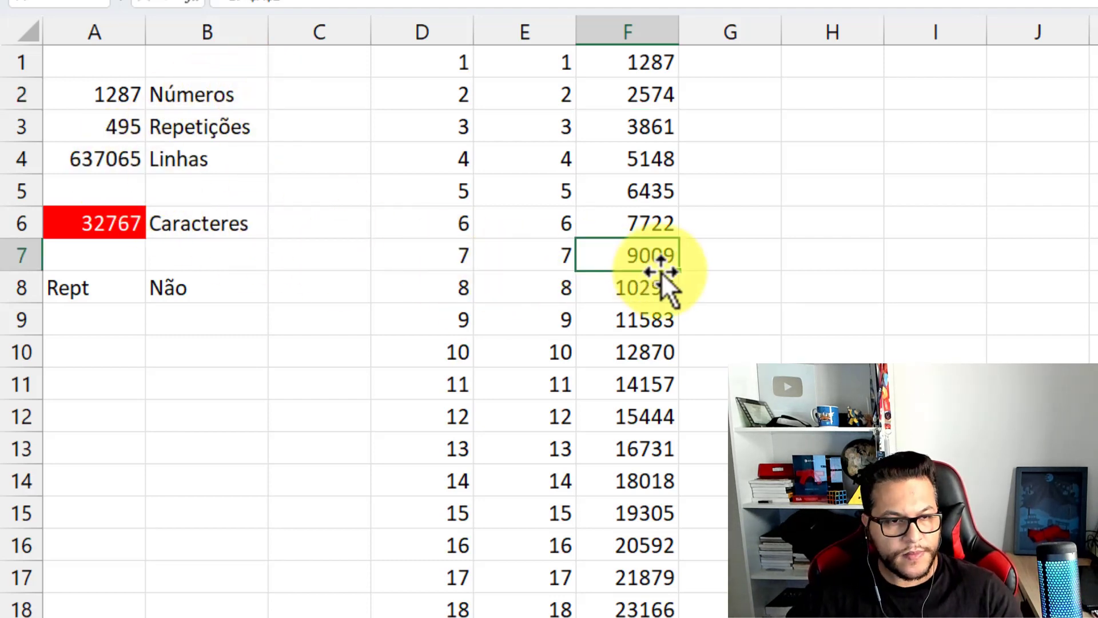
double_click(661, 271)
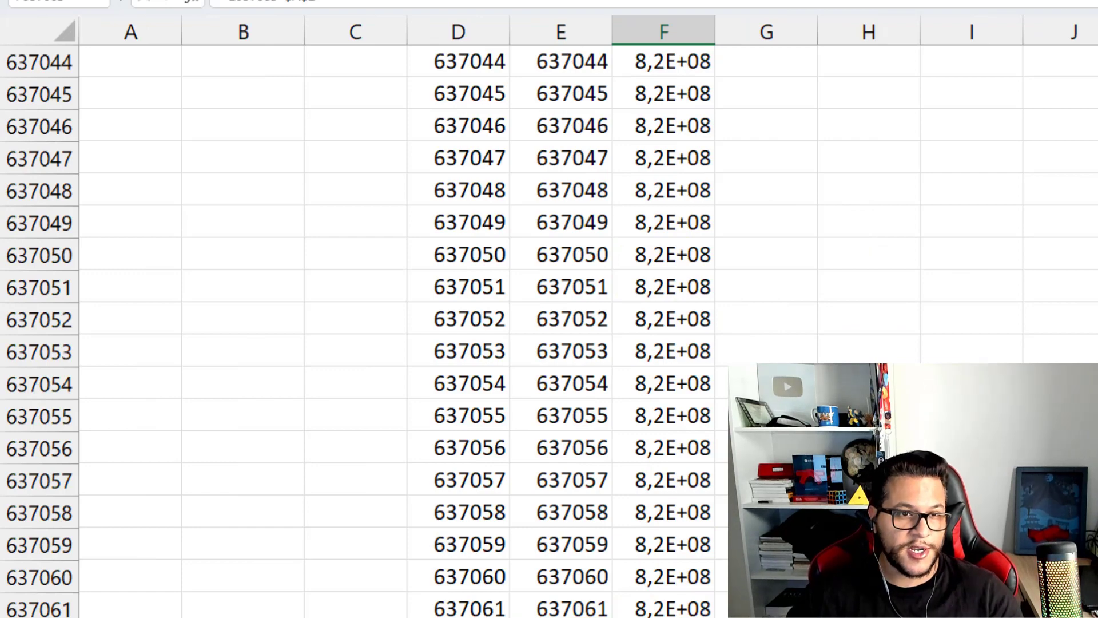
key("ctrl+Up")
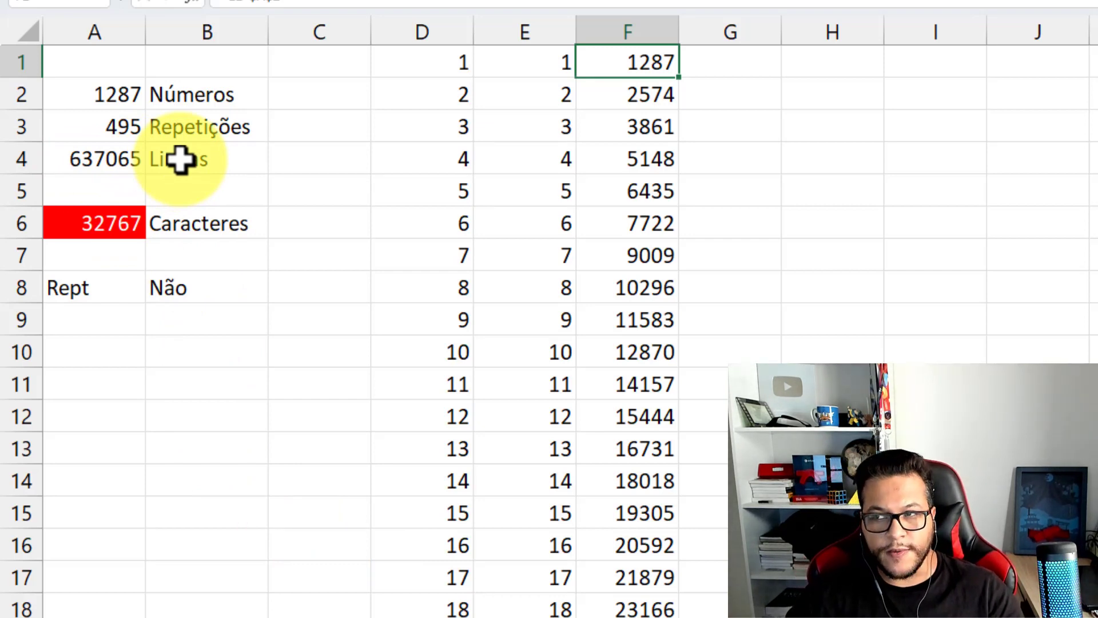
Step: Enter a formula in G1 that divides F1 by the Linhas total in A4
left_click(735, 67)
type("=")
key("Left")
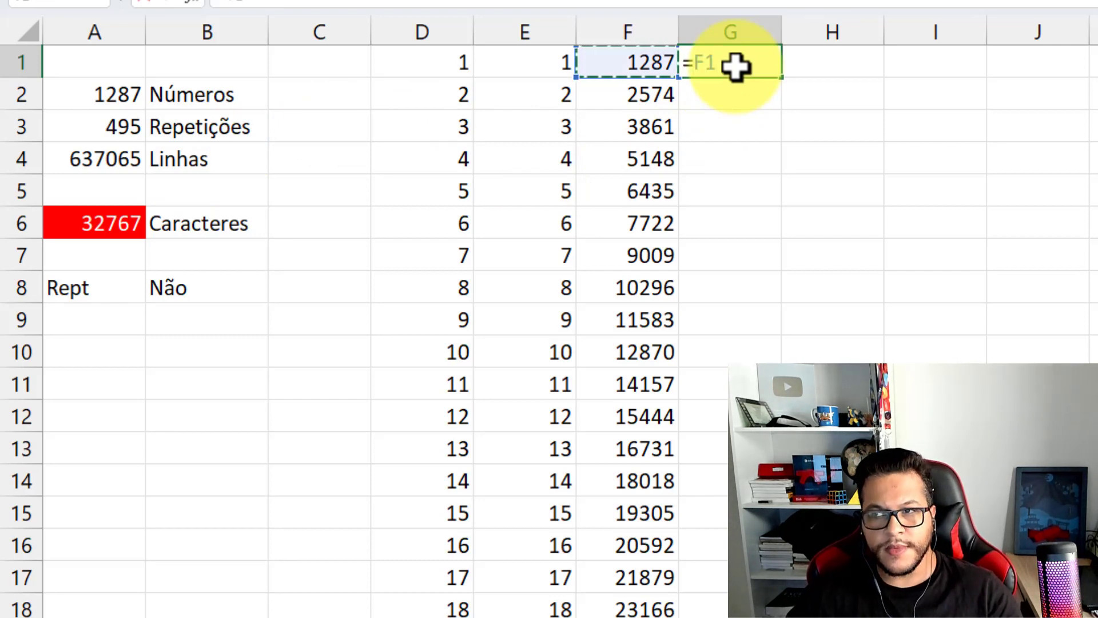
type("/")
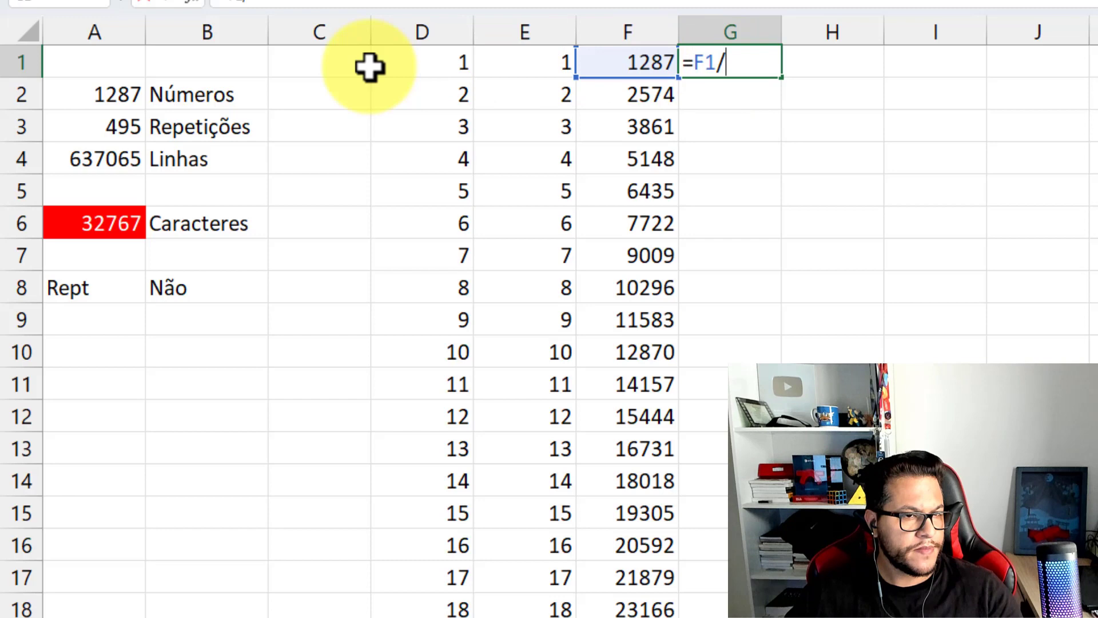
left_click(140, 150)
key("Return")
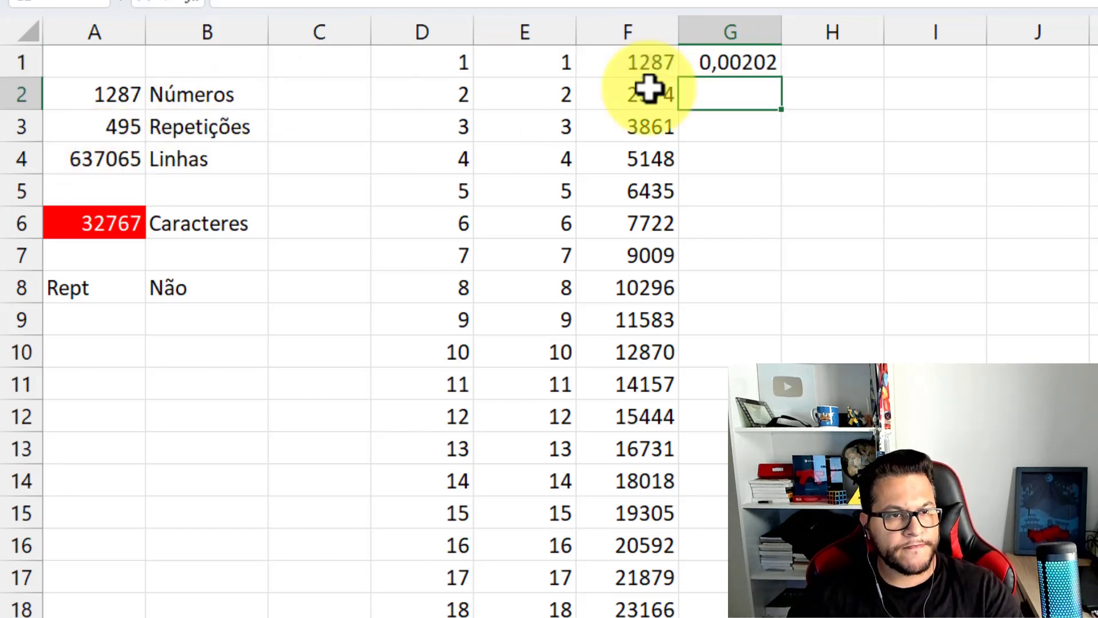
left_click(743, 54)
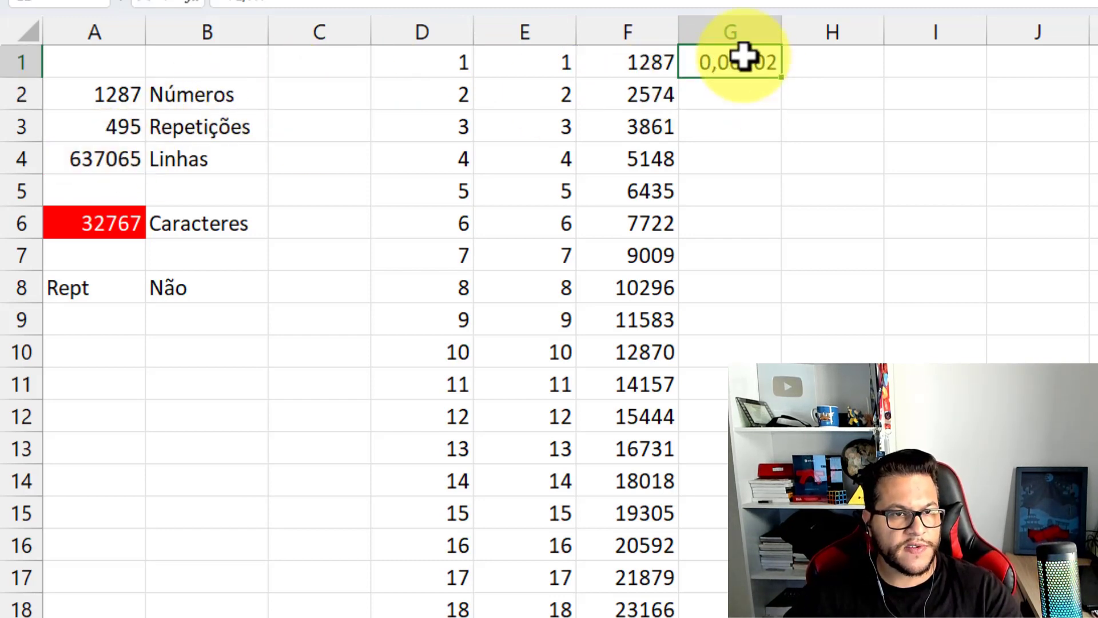
Step: Try to fill the G1 division formula down column G with its relative A4 reference, and undo the fill
double_click(785, 79)
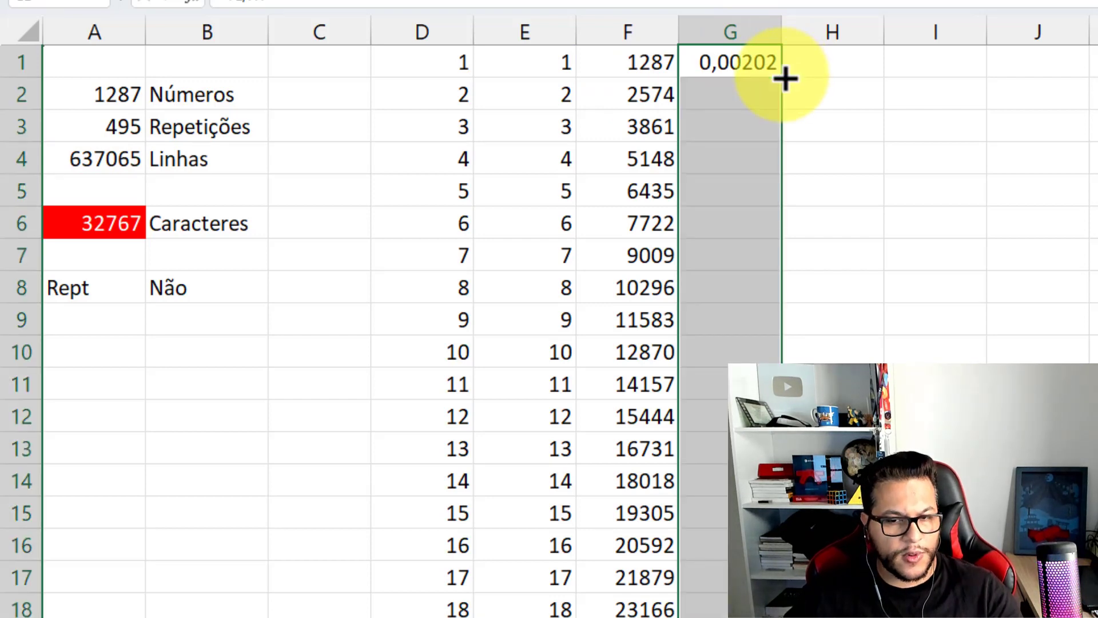
key("ctrl+d")
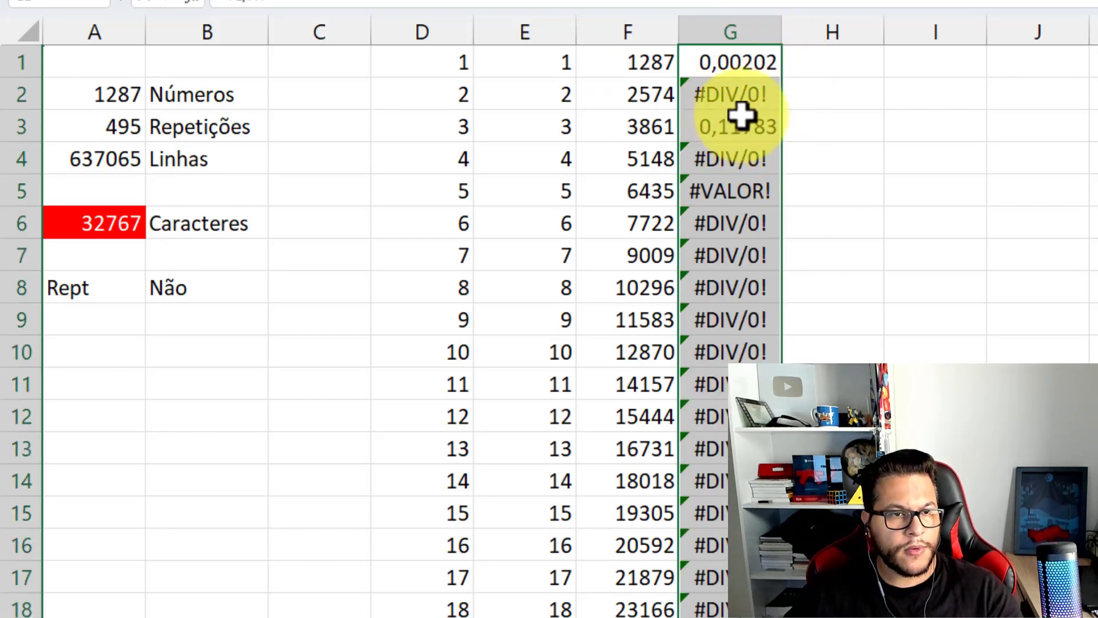
left_click(747, 66)
key("ctrl+z")
Step: Make the A4 reference absolute in G1's division formula and copy the formula down column G to row 637065
double_click(745, 63)
key("F4")
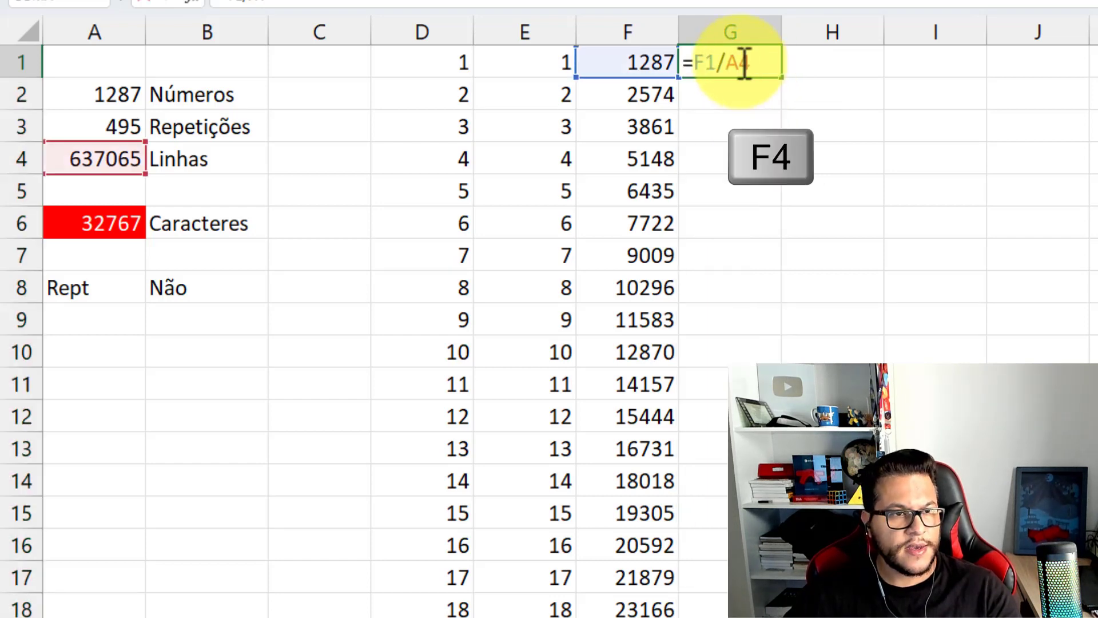
key("F4")
key("ctrl+Return")
key("ctrl+shift+Down")
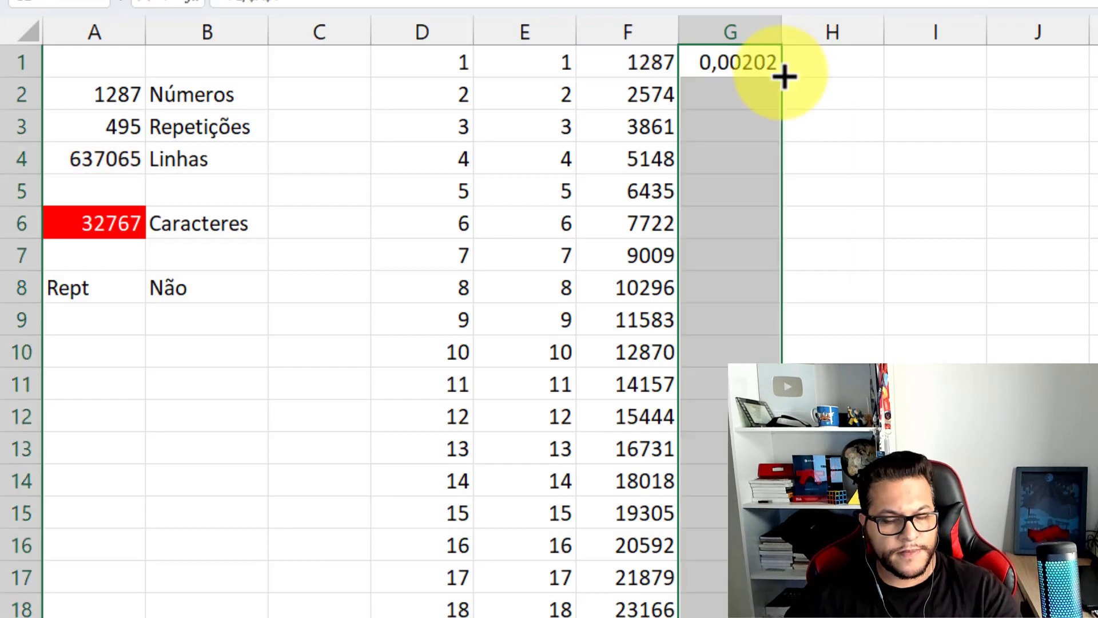
key("ctrl+d")
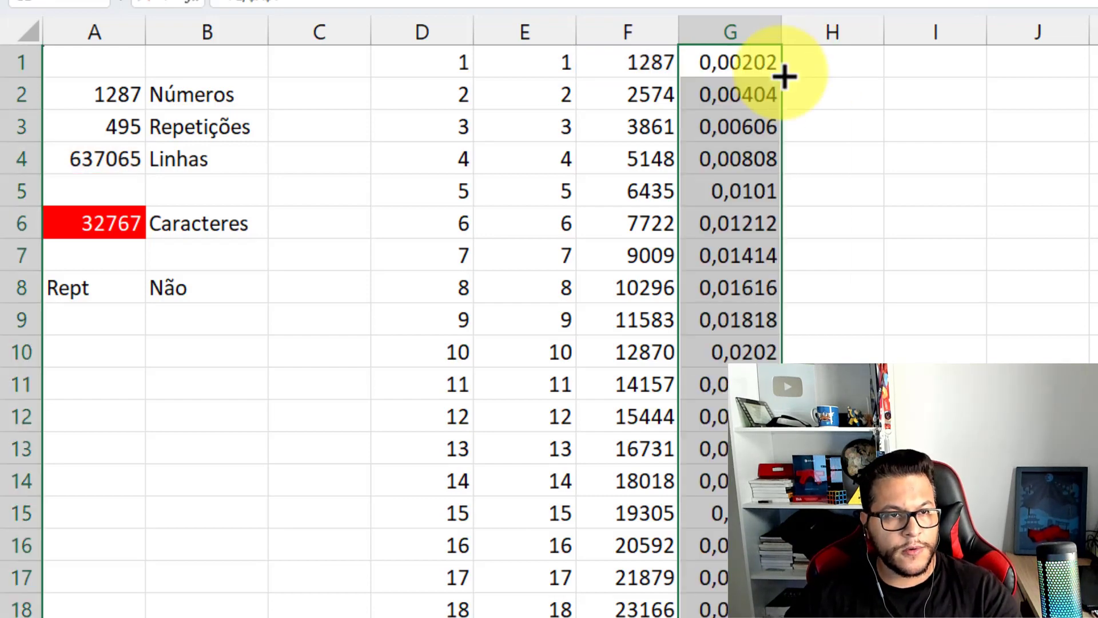
Step: Examine the division results in the last rows of column G, down to row 637065
left_click(760, 117)
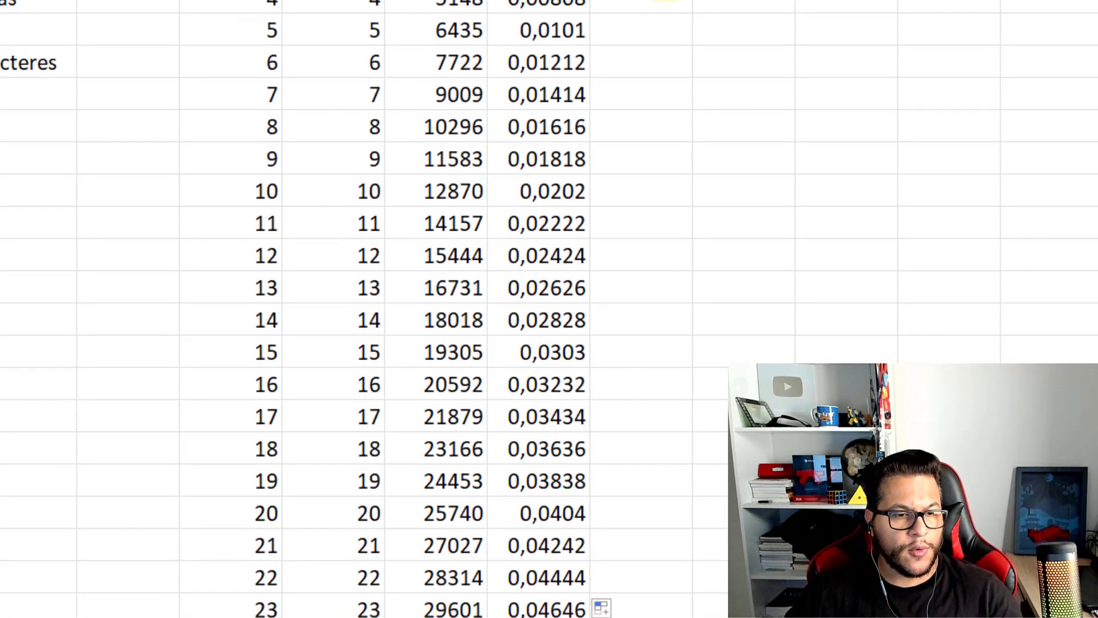
key("ctrl+Down")
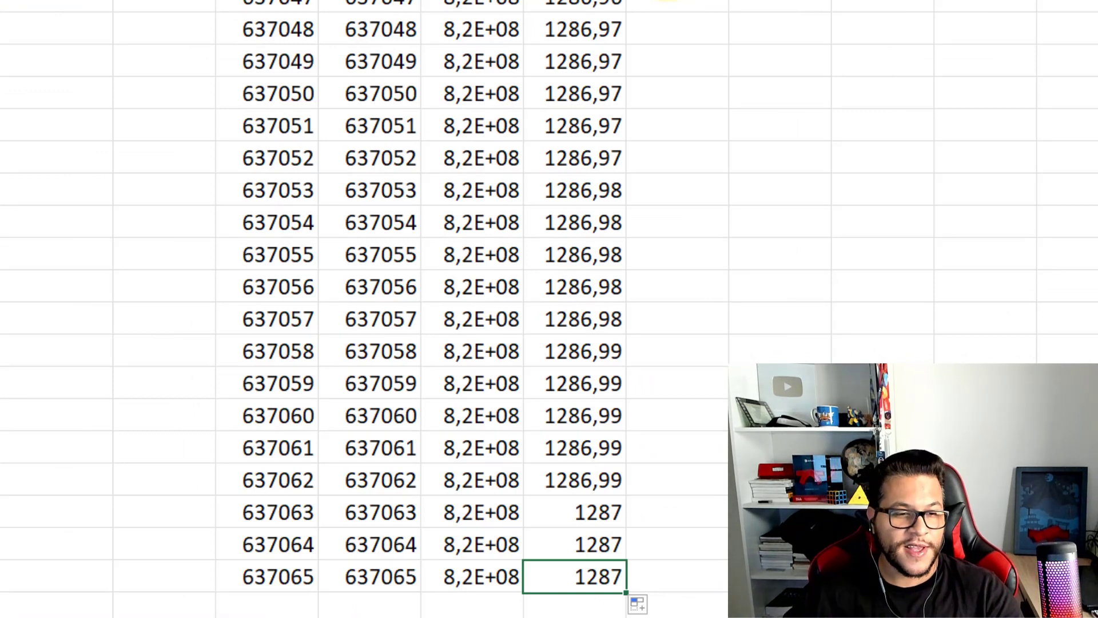
left_click(575, 515)
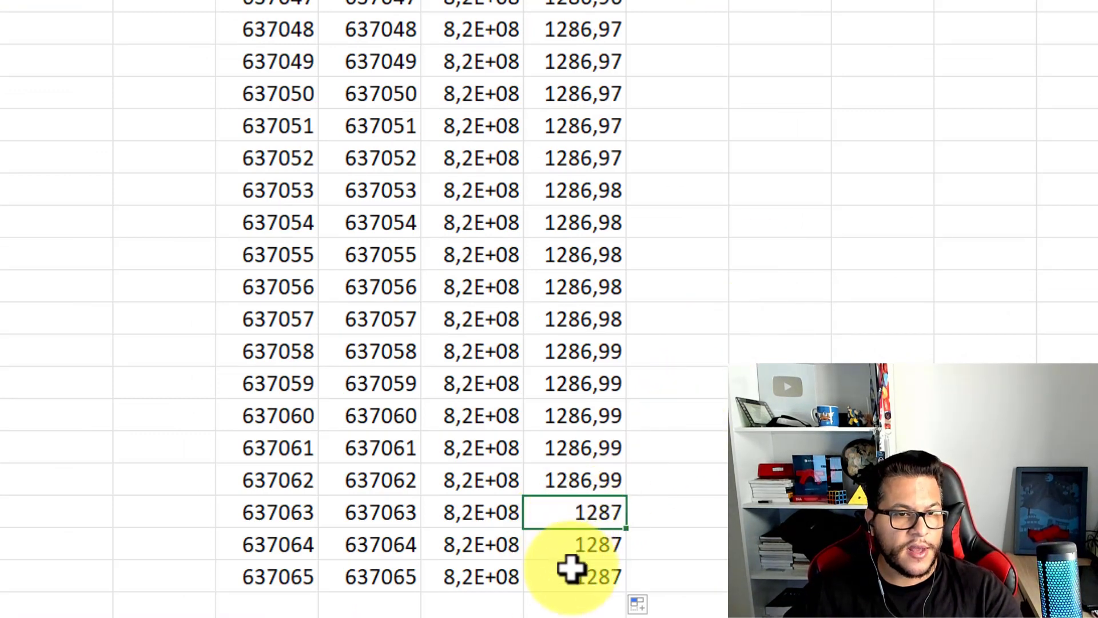
key("Up")
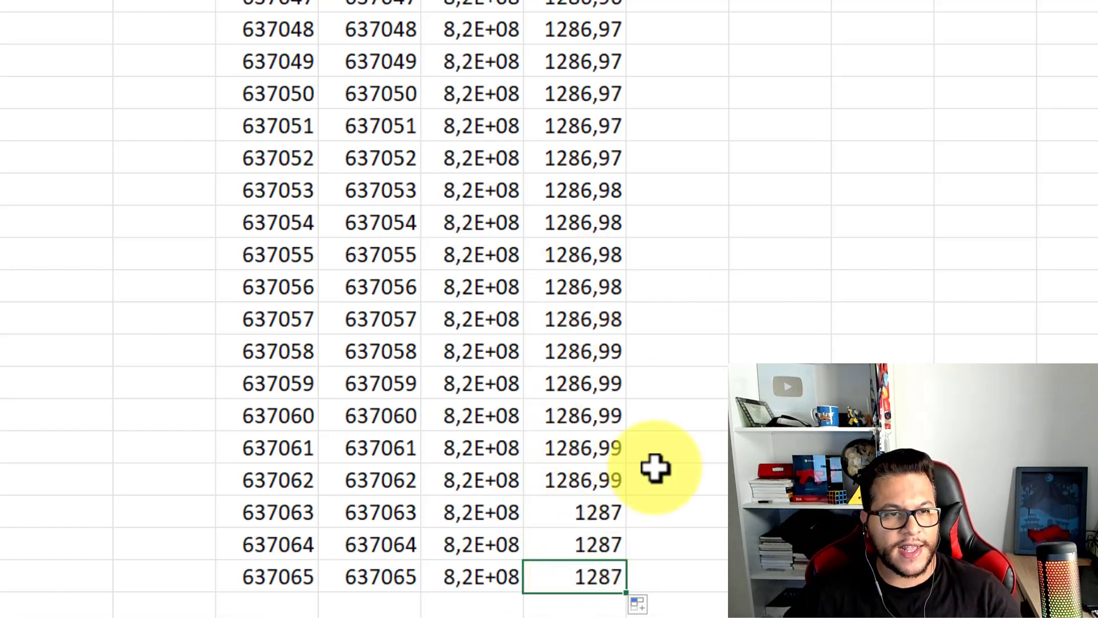
Step: Examine how the division results in column G progress from the first row down to around row 495
key("ctrl+Up")
key("Down")
key("Down")
key("Down")
key("Down")
key("Down")
key("Down")
key("Down")
key("Down")
key("Down")
key("Down")
key("Down")
key("Down")
key("Down")
key("Down")
key("Down")
key("Down")
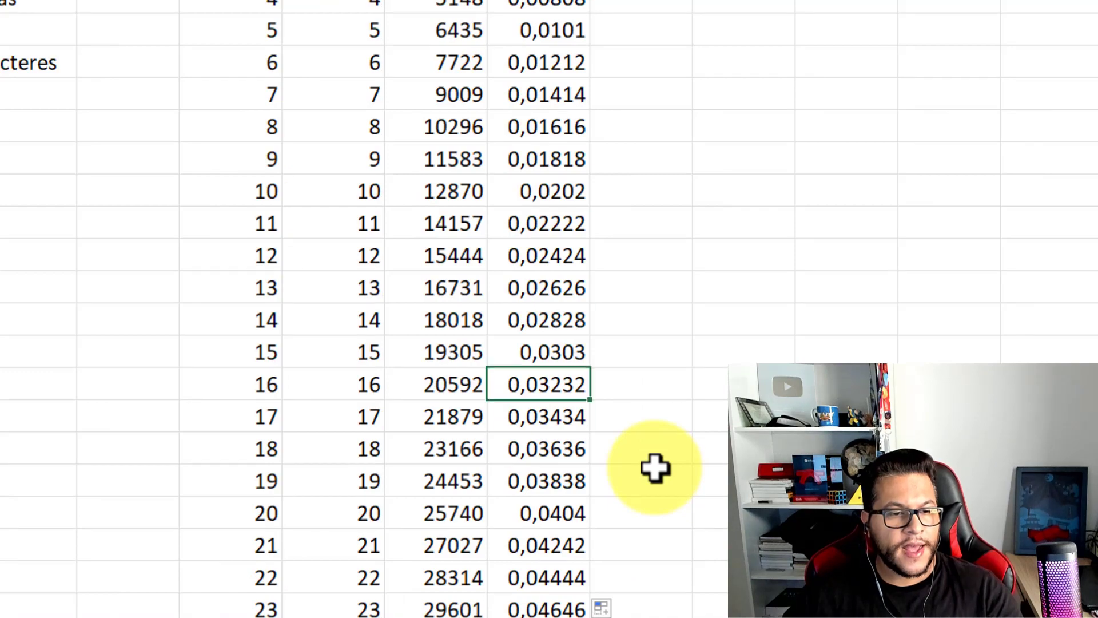
key("Down")
key("Down")
key("Down")
key("Down")
key("Down")
key("Down")
key("Down")
key("Down")
key("Down")
key("Down")
key("Down")
key("Down")
key("Down")
key("Down")
key("Down")
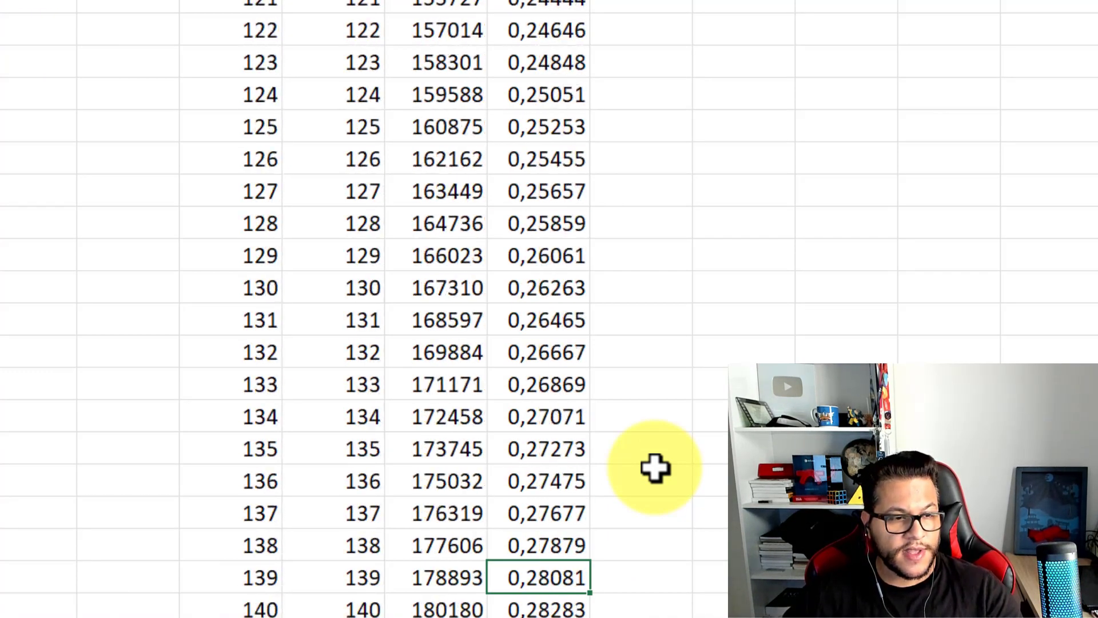
key("Down")
key("Down")
key("Down")
key("Down")
key("Down")
key("Down")
key("Down")
key("Down")
key("Down")
key("Down")
key("Down")
key("Down")
key("Down")
key("Down")
key("Down")
key("Down")
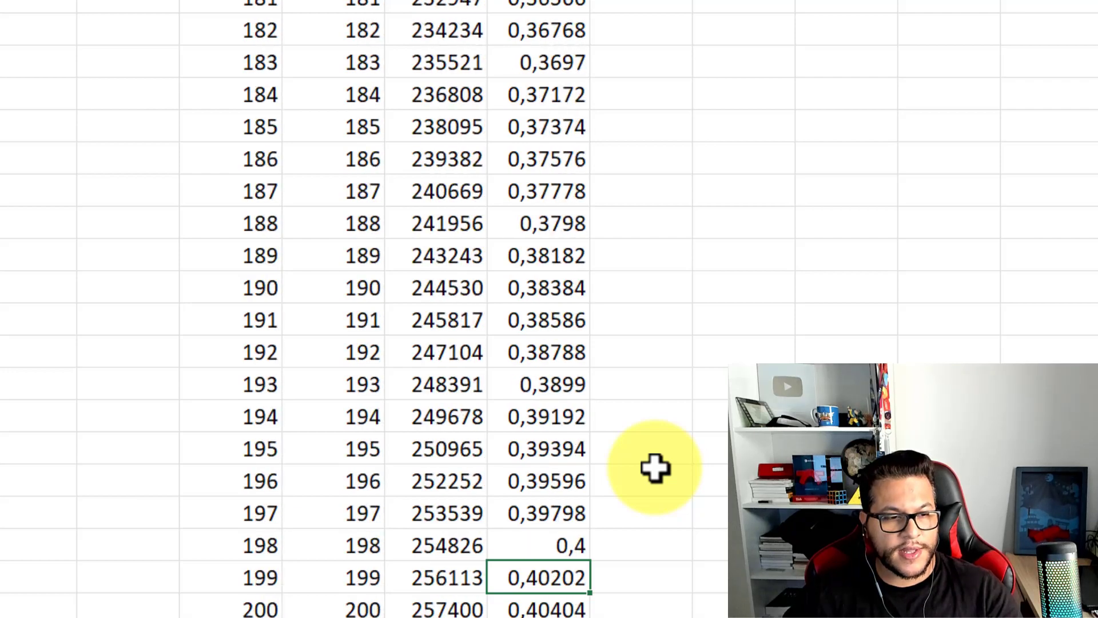
key("Down")
key("Down")
key("Down")
key("Down")
key("Down")
key("Down")
key("Down")
key("Down")
key("Down")
key("Down")
key("Down")
key("Down")
key("Down")
key("Down")
key("Down")
key("Down")
key("Down")
key("Down")
key("Down")
key("Down")
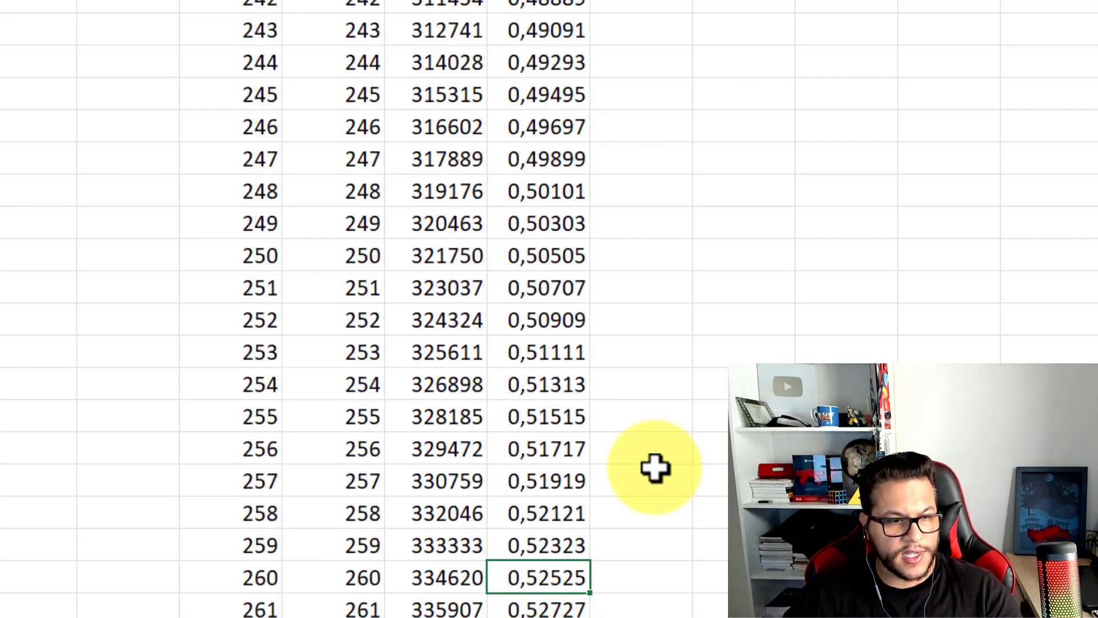
key("Down")
key("Down")
key("Down")
key("Down")
key("Down")
key("Down")
key("Down")
key("Down")
key("Down")
key("Down")
key("Down")
key("Down")
key("Down")
key("Down")
key("Down")
key("Down")
key("Down")
key("Down")
key("Down")
key("Down")
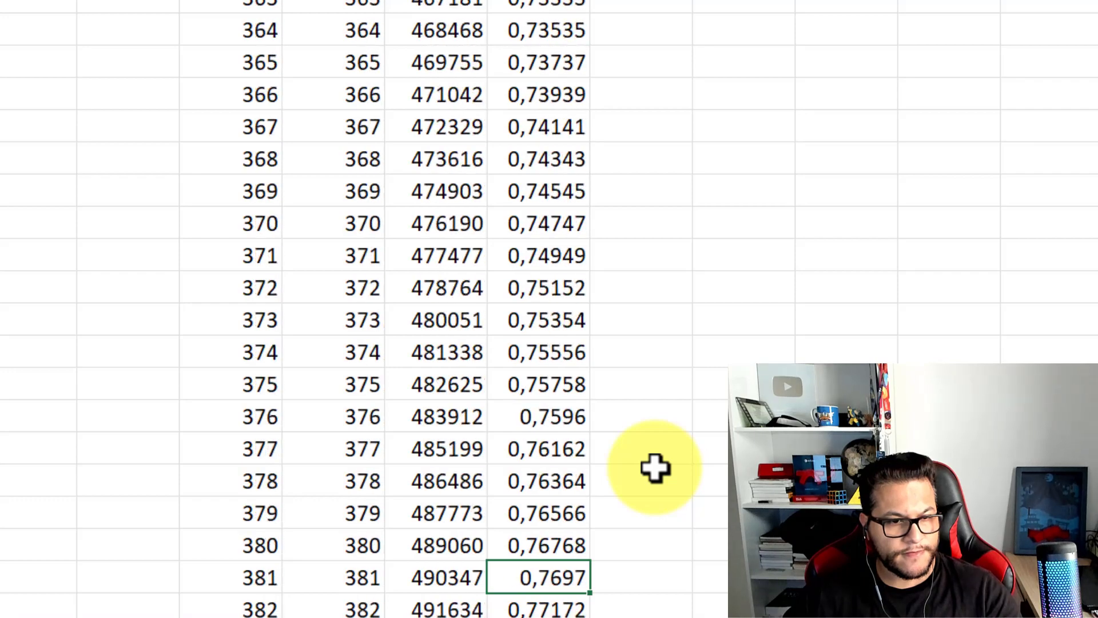
key("Down")
key("Down")
key("Down")
key("Down")
key("Down")
key("Down")
key("Down")
key("Down")
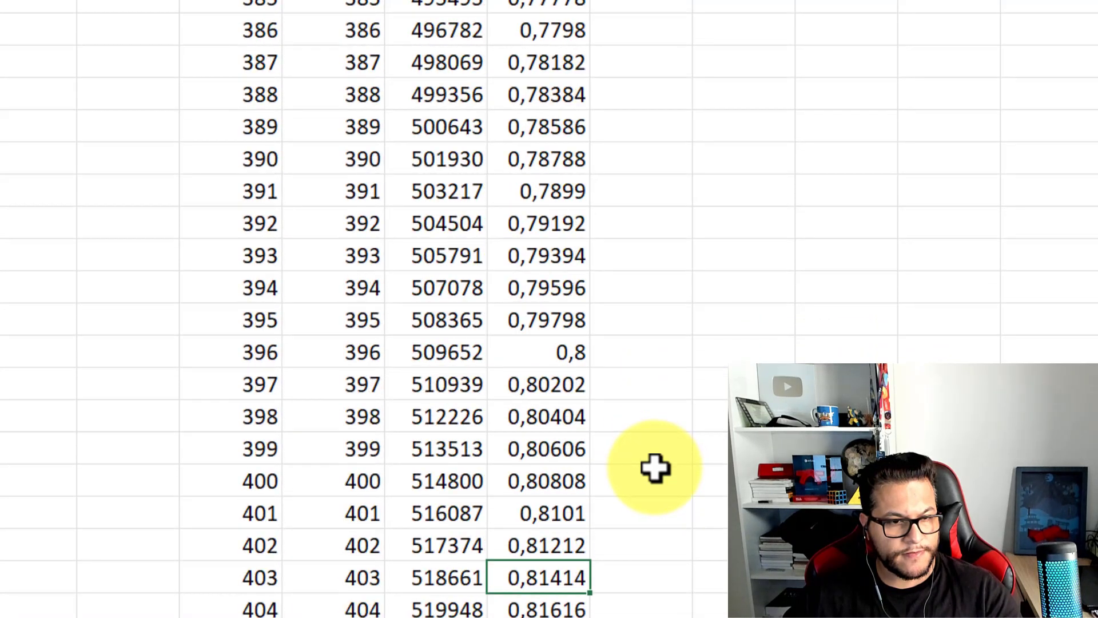
key("Down")
key("Down")
key("Down")
key("Down")
key("Down")
key("Down")
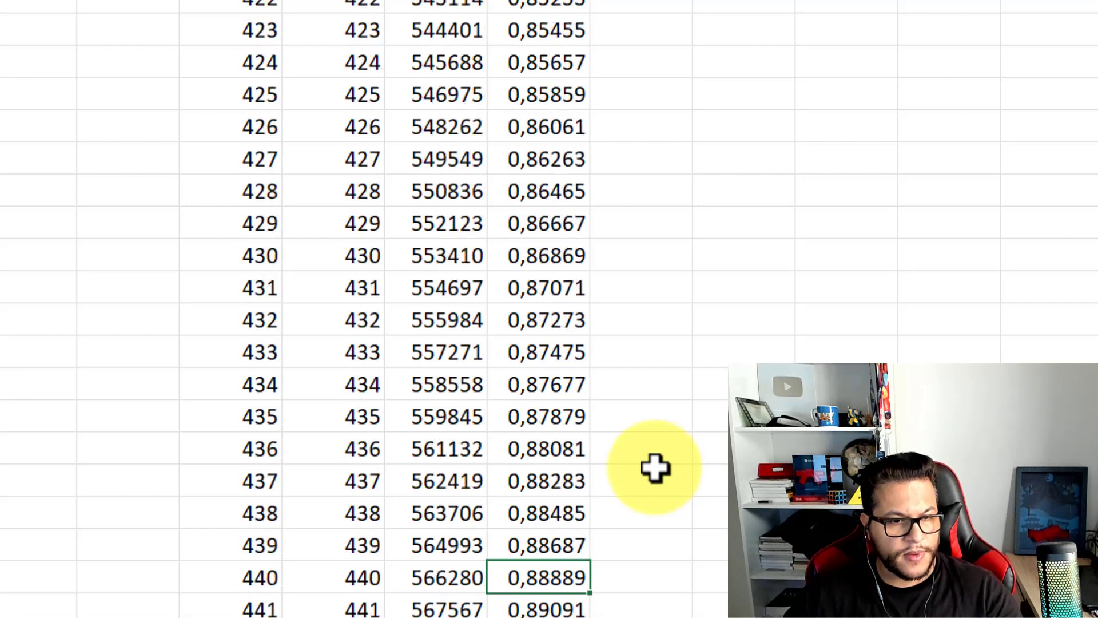
key("Down")
key("Down")
key("Down")
key("Down")
key("Down")
key("Down")
key("Down")
key("Down")
key("Down")
key("Down")
key("Down")
key("Down")
key("Down")
key("Down")
key("Down")
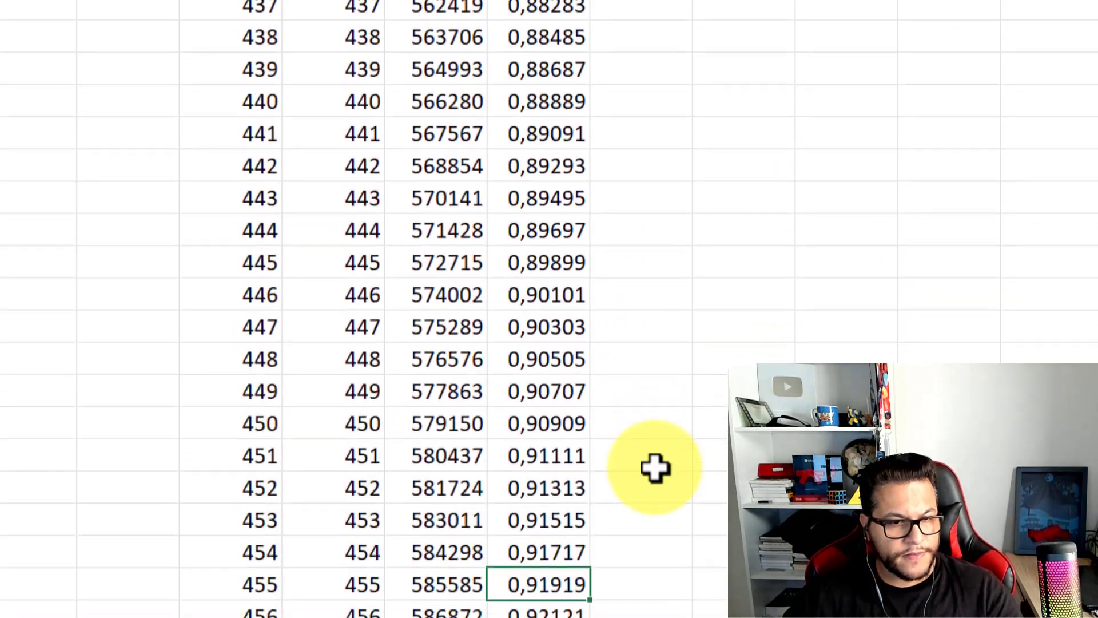
key("Down")
key("Down")
key("Down")
key("Down")
key("Down")
key("Down")
key("Down")
key("Down")
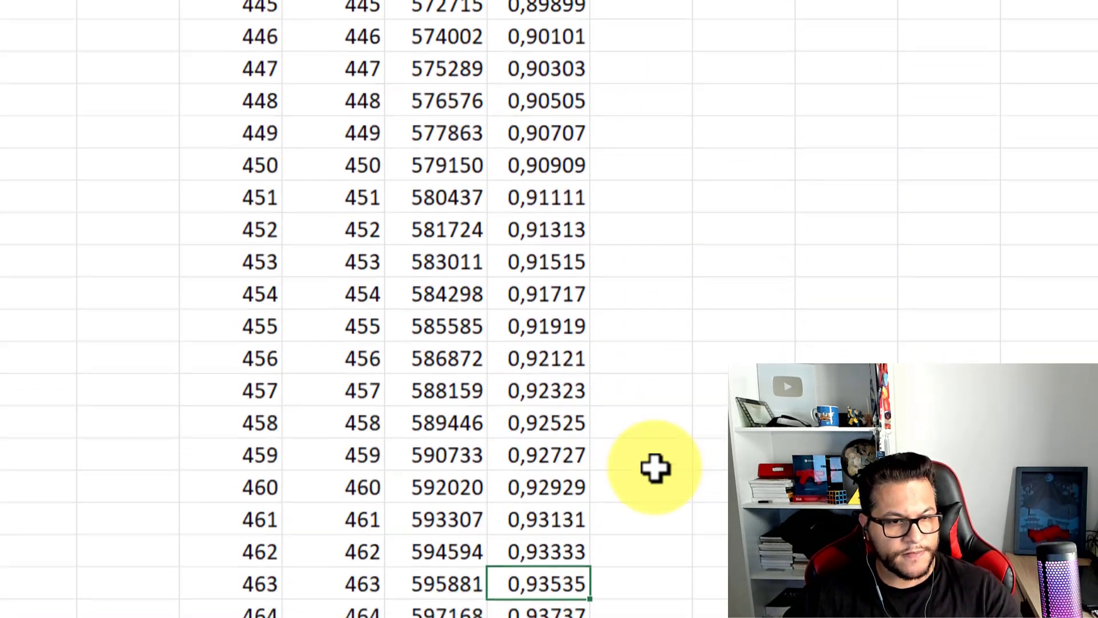
key("Down")
key("Down")
key("Down")
key("Down")
key("Down")
key("Down")
key("Down")
key("Down")
key("Down")
key("Down")
key("Down")
key("Down")
key("Down")
key("Down")
key("Down")
key("Down")
key("Down")
key("Down")
key("Down")
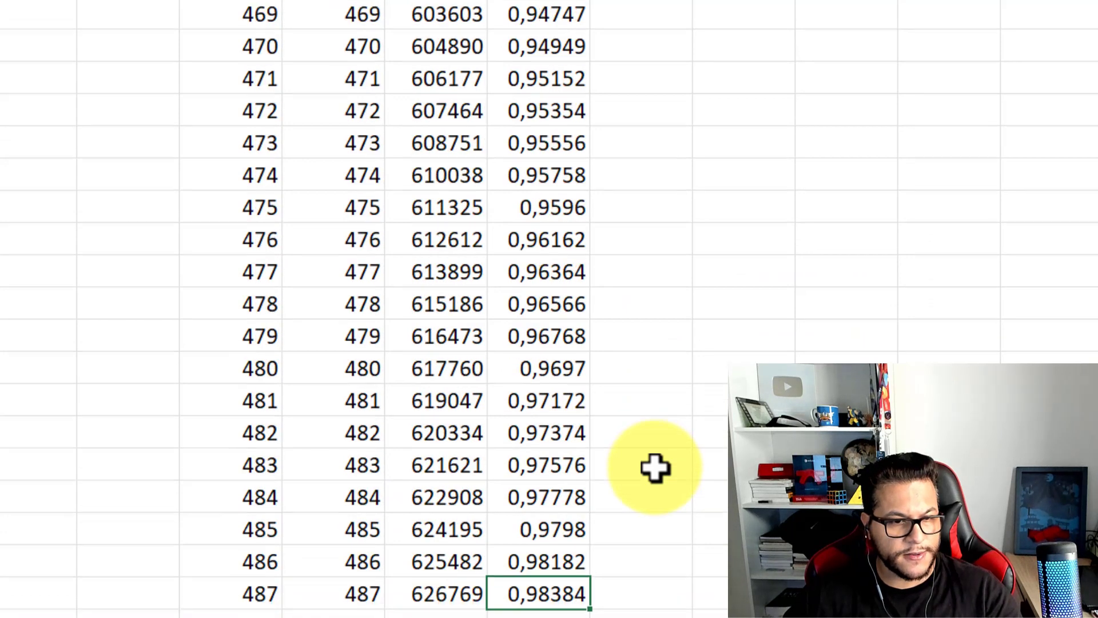
key("Up")
key("Up")
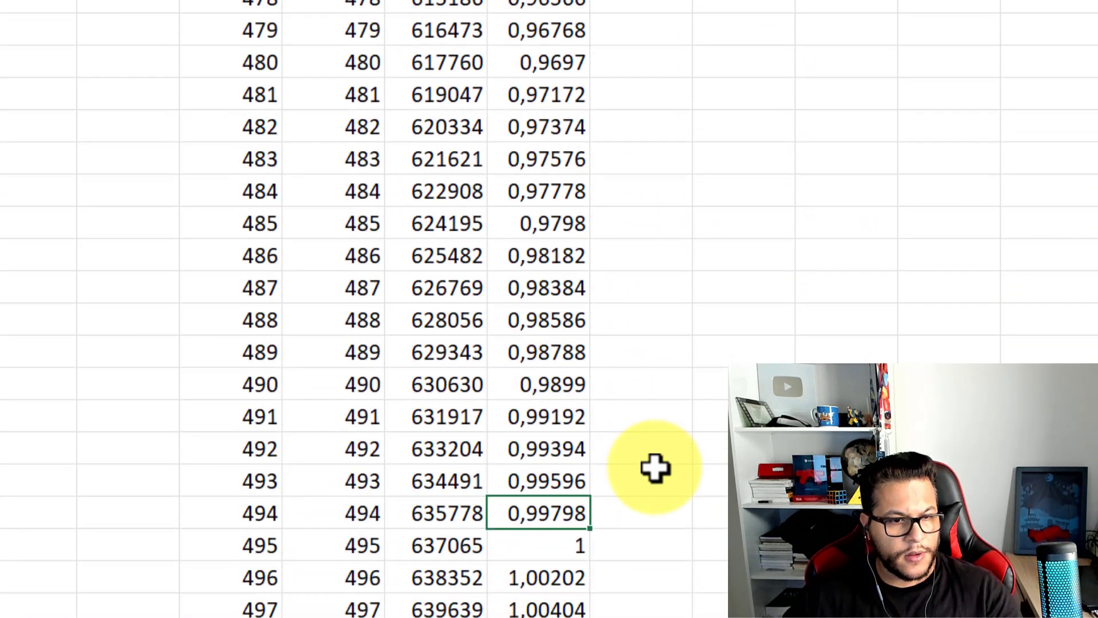
Step: Examine the division results in column G at row 495 and in the last rows up to 637065
key("Down")
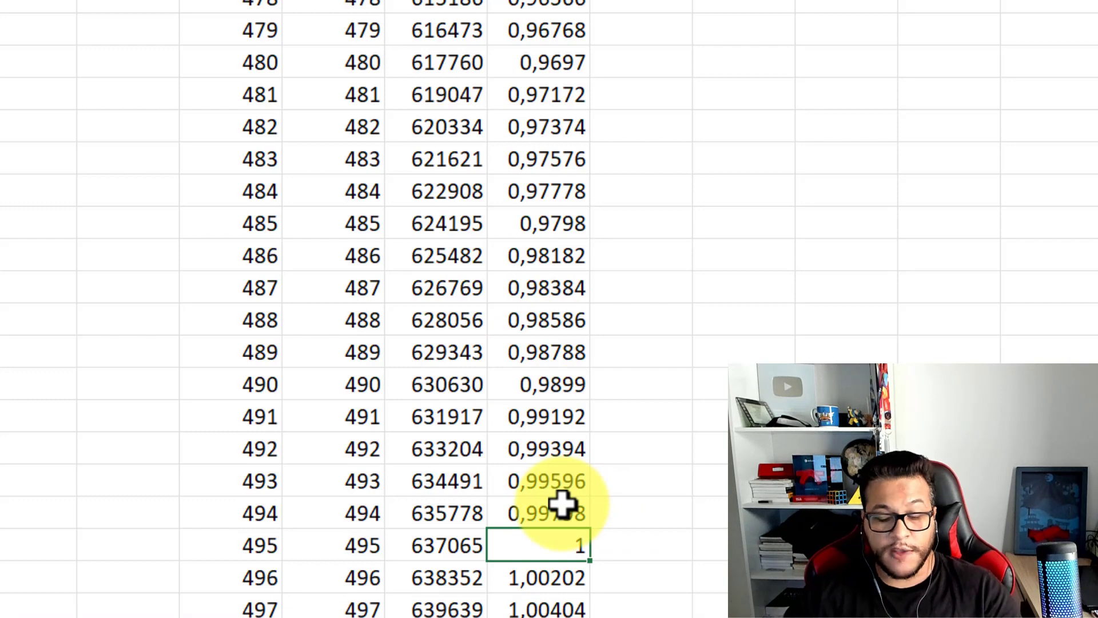
key("ctrl+Down")
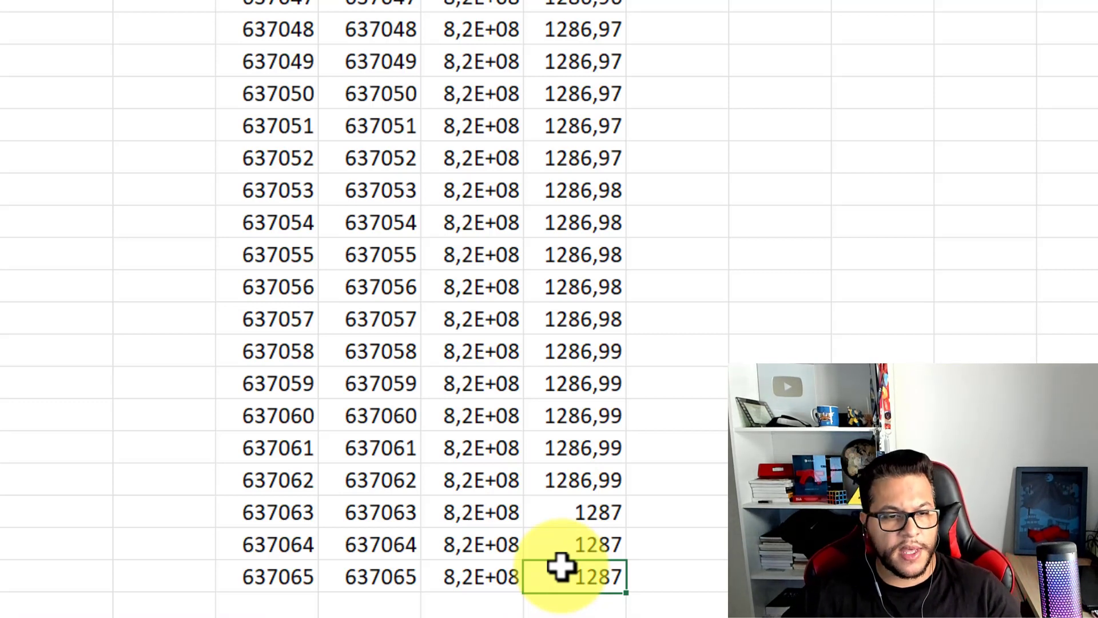
key("Up")
key("Up")
key("Up")
key("Up")
key("Down")
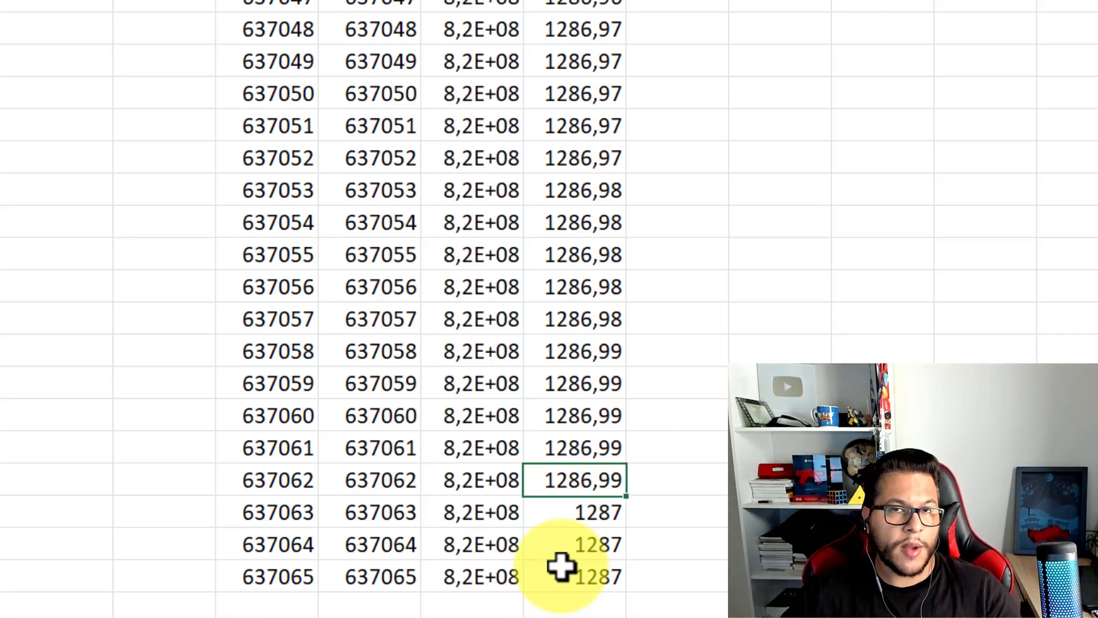
Step: Wrap G1's division in INT, as =INT(F1/$A$4), and fill the formula down column G to row 637065
key("ctrl+shift+Up")
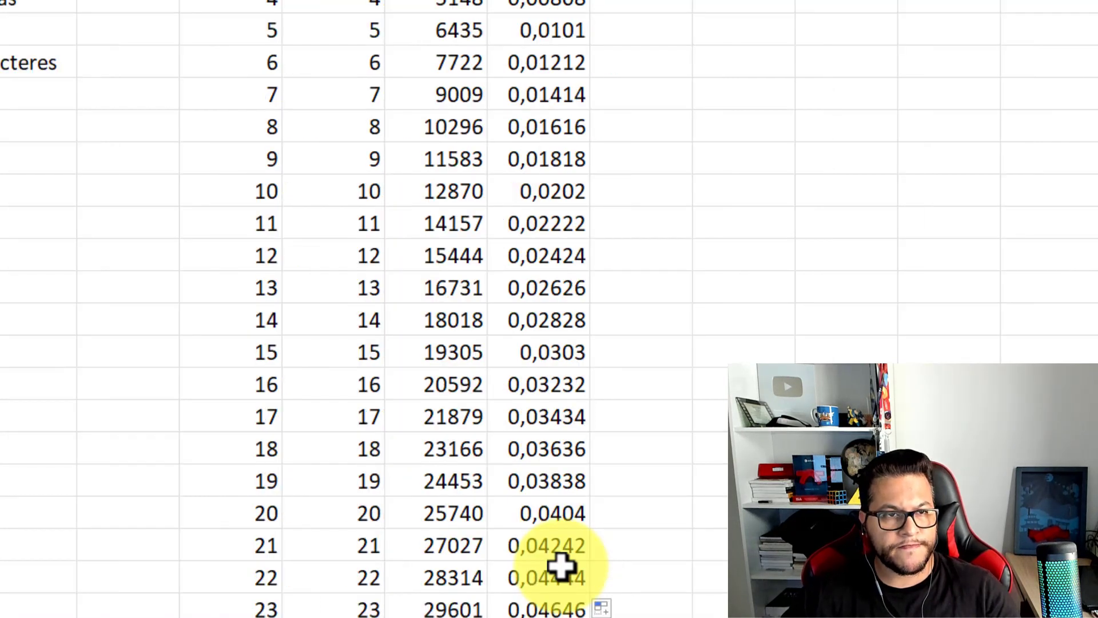
key("F2")
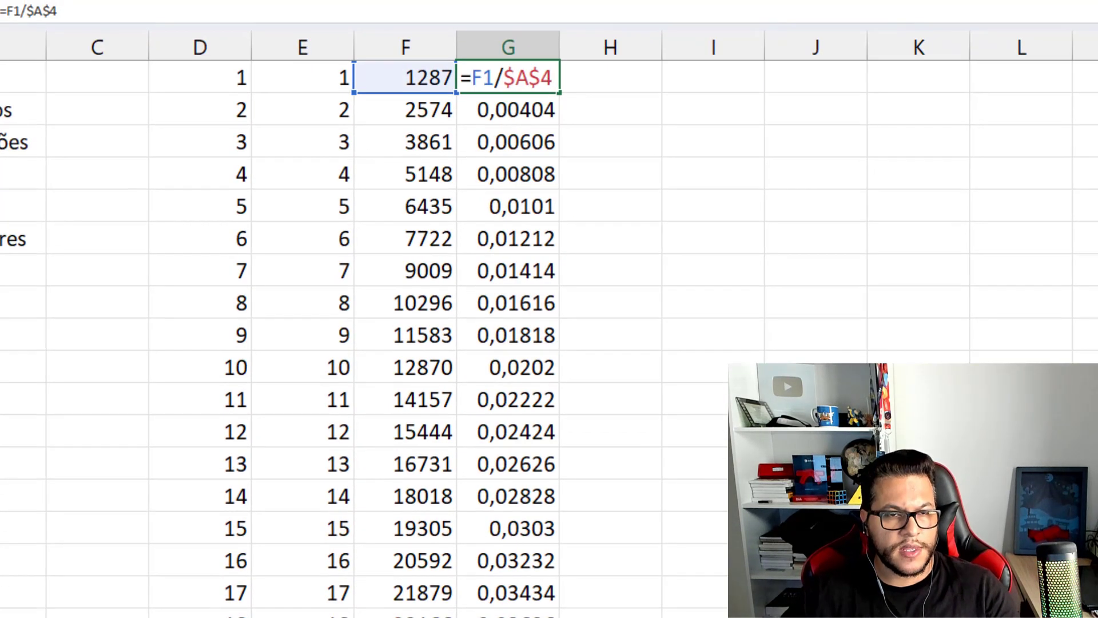
key("Left")
type("INT(")
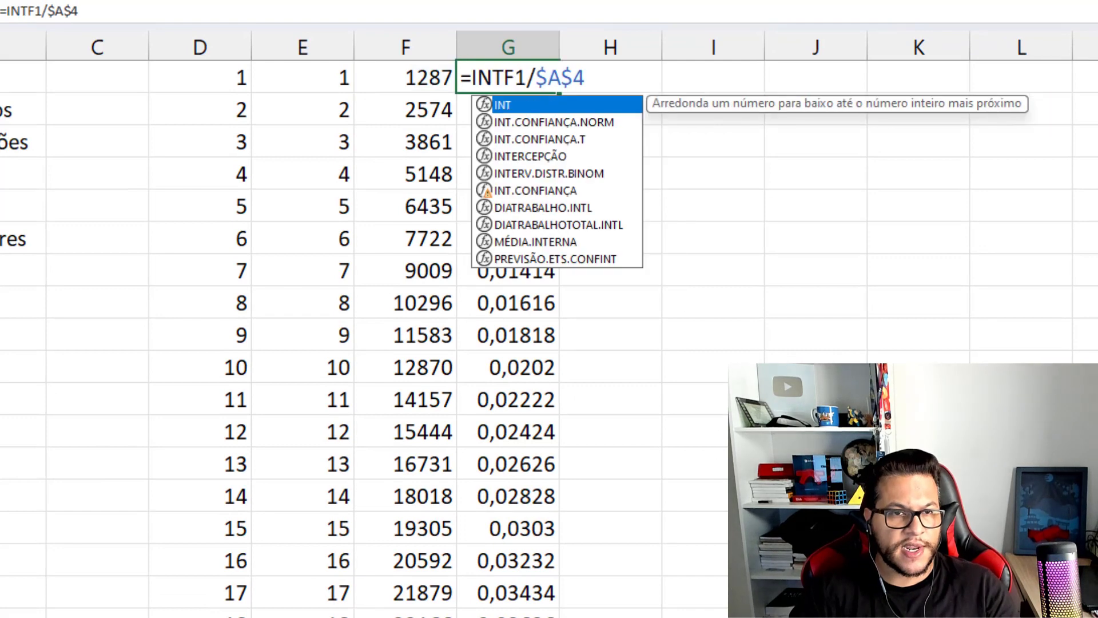
key("End")
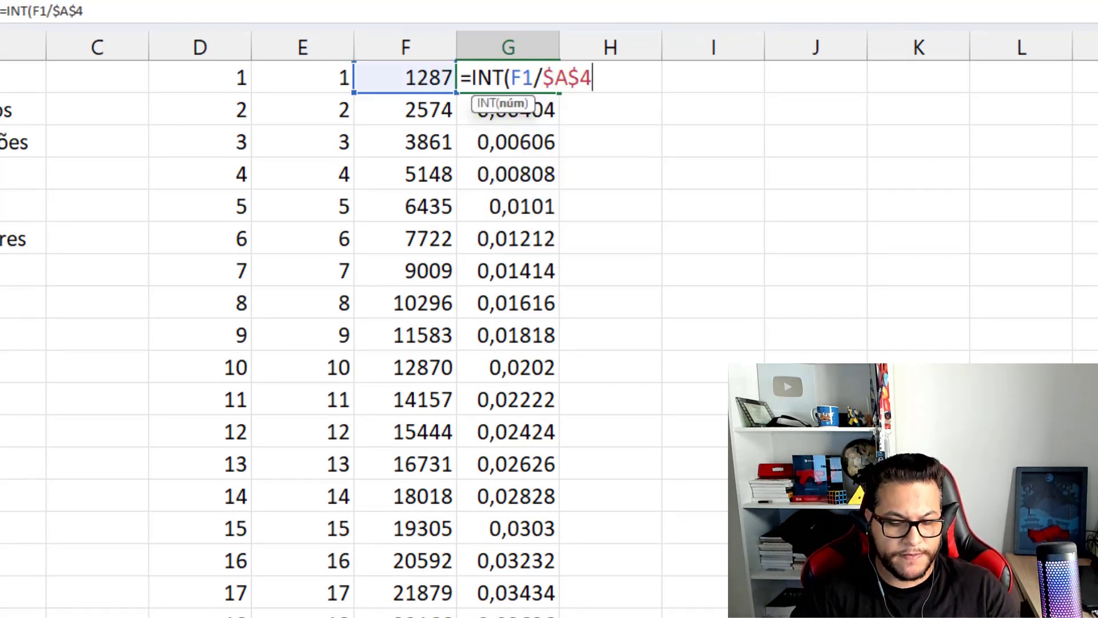
type(")")
key("Return")
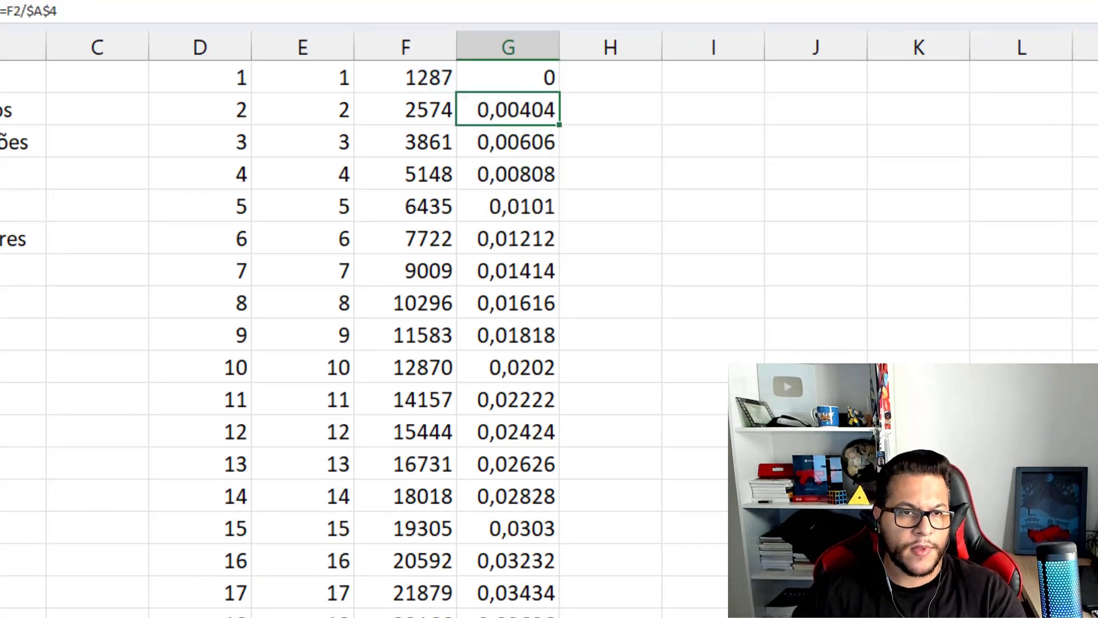
left_click(525, 83)
key("ctrl+shift+Down")
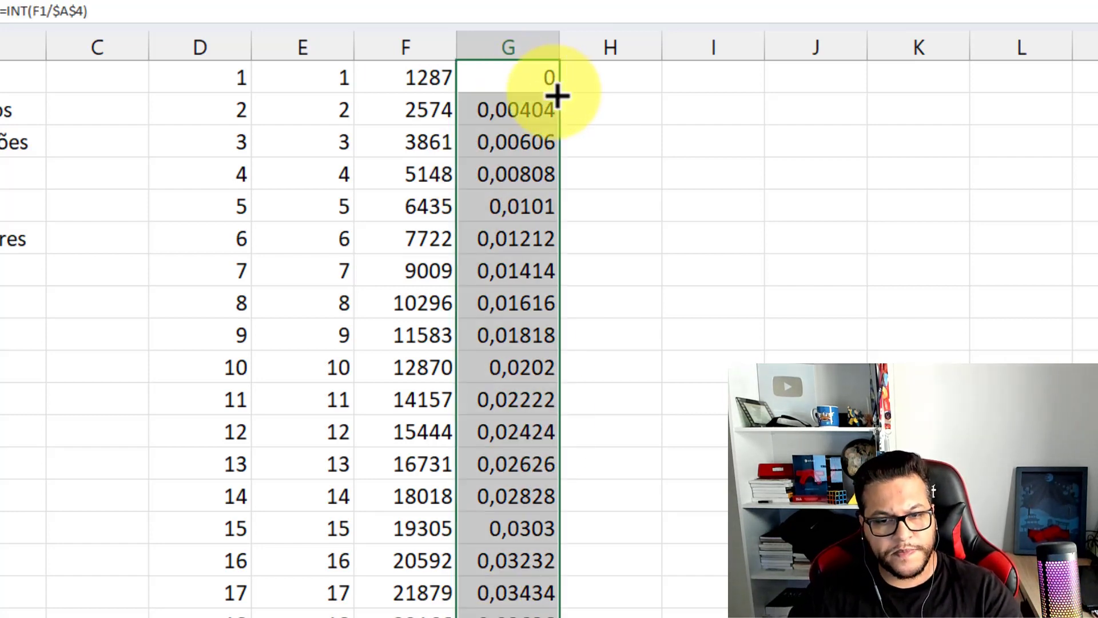
key("ctrl+d")
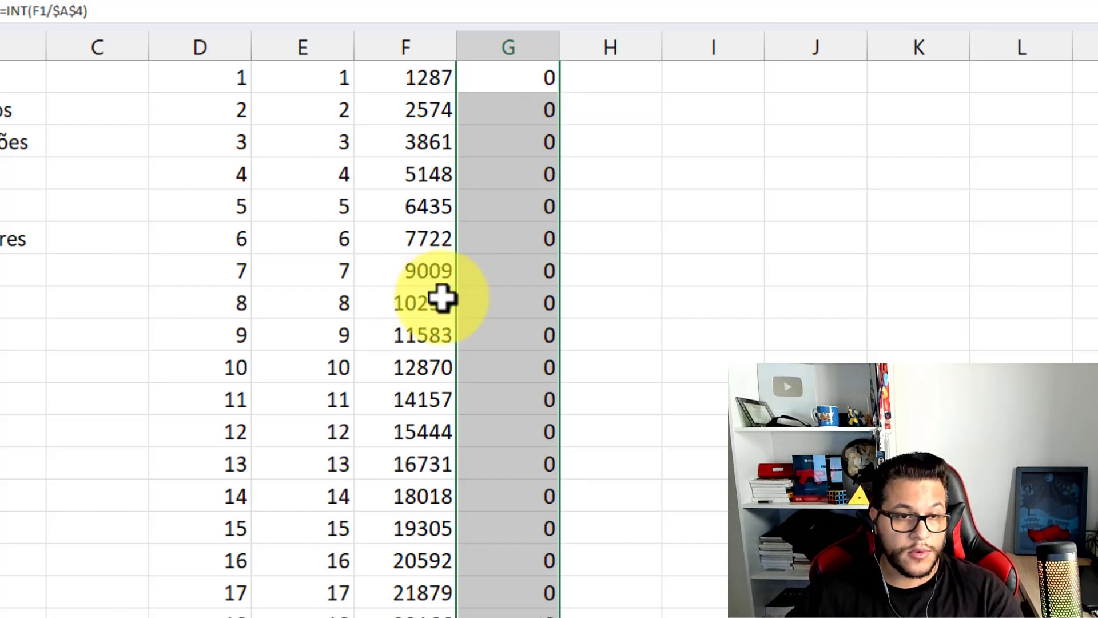
Step: Examine the integer results down column G, from the first rows to the last row, 637065
scroll(483, 228, "down", 3)
scroll(483, 229, "down", 20)
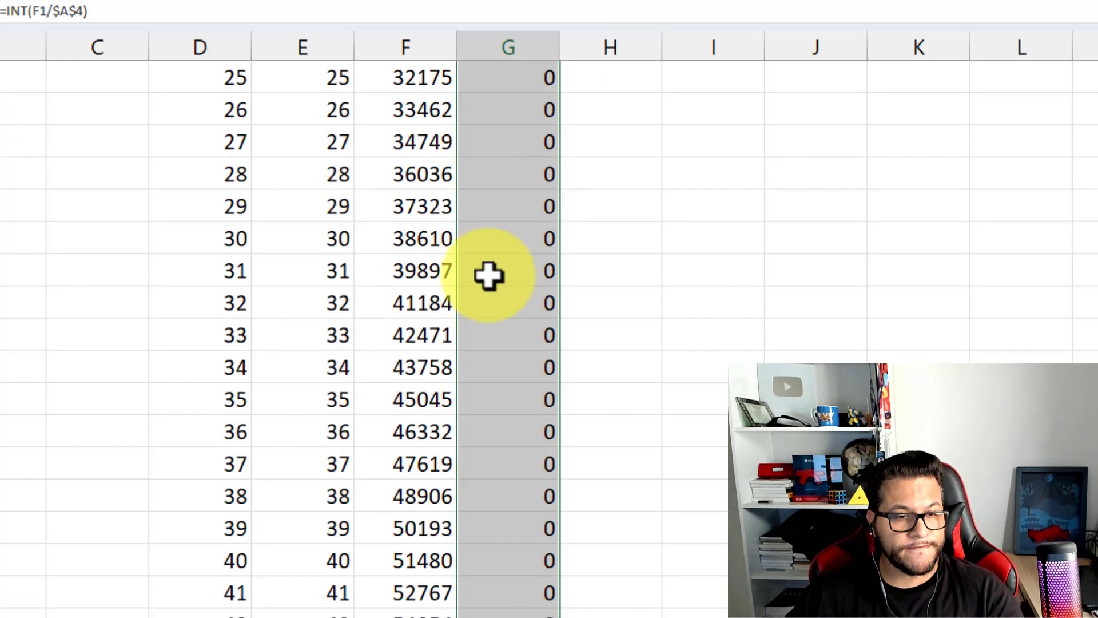
left_click(520, 301)
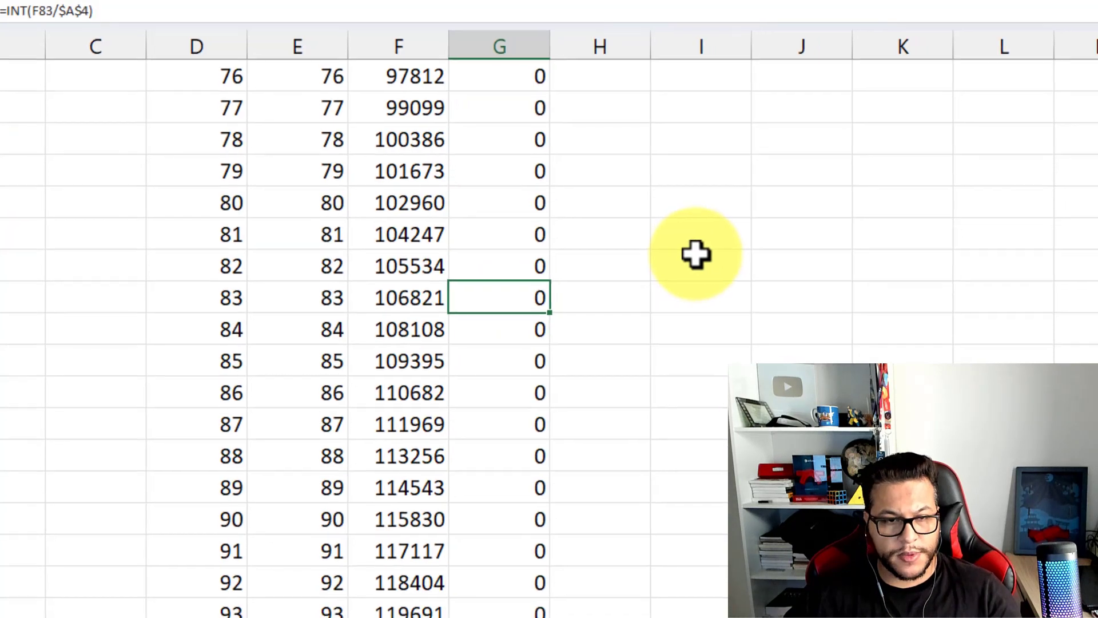
key("ctrl+Down")
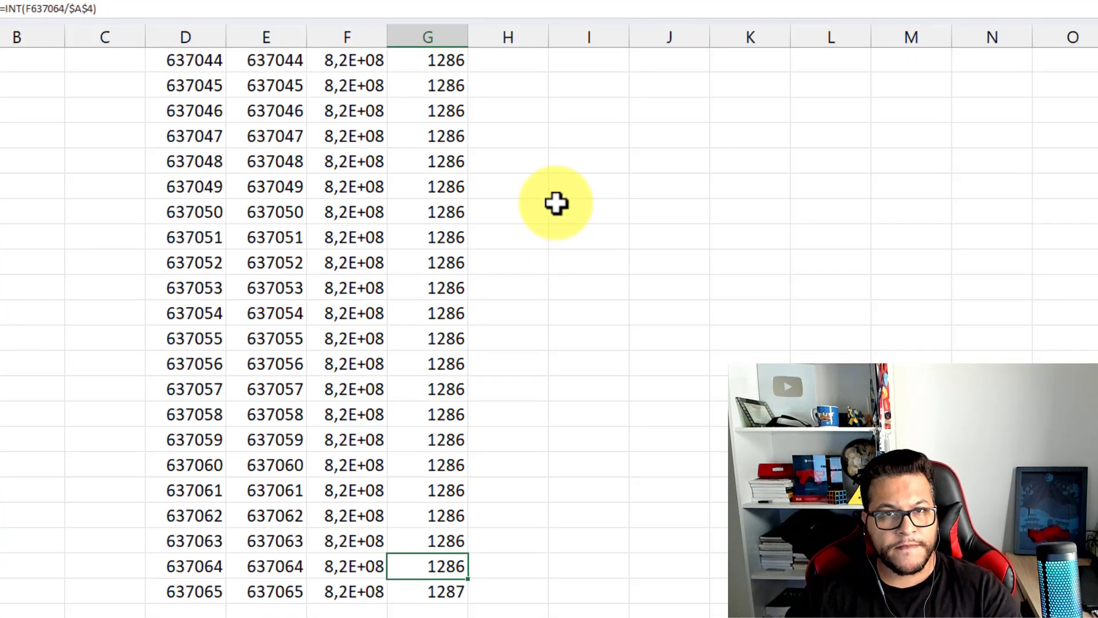
key("Down")
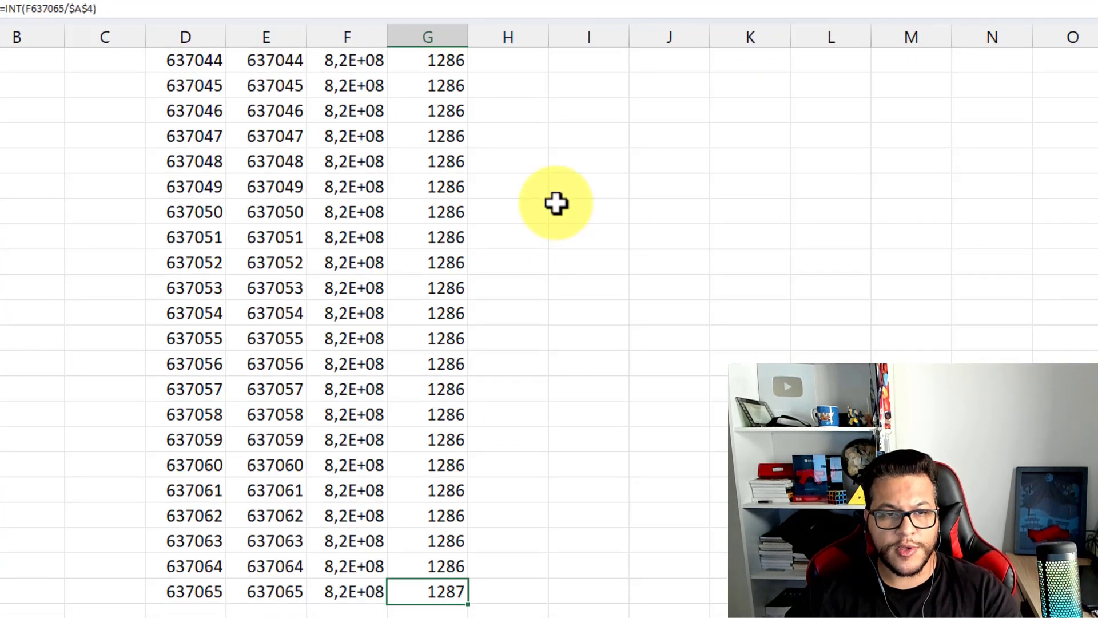
key("Down")
key("Up")
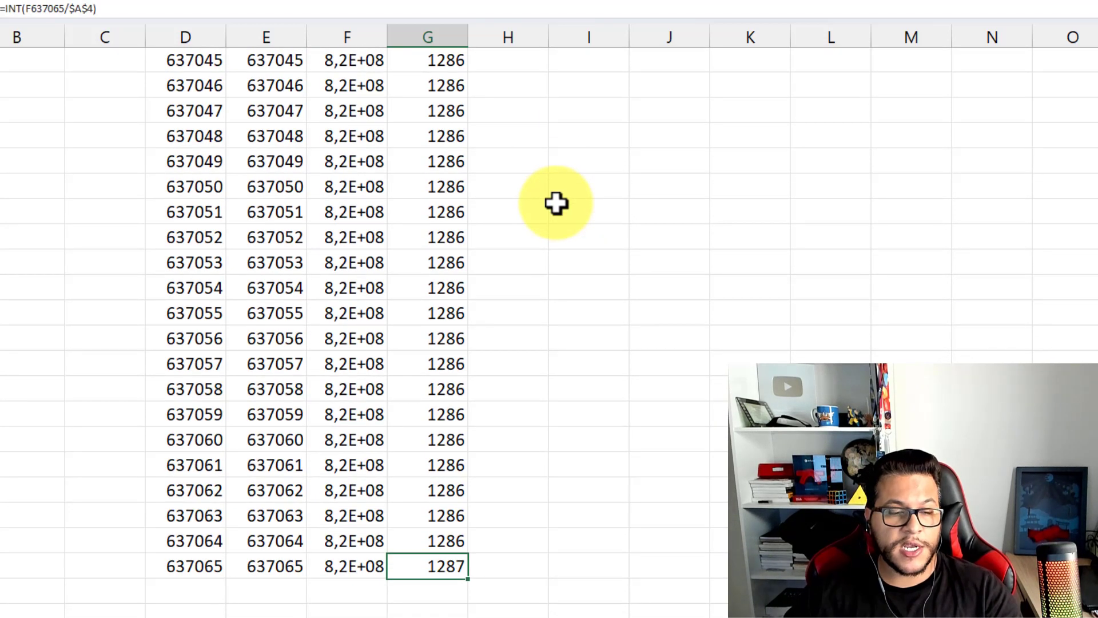
Step: Subtract 0,00001 inside G1's INT function, as =INT(F1/$A$4-0,00001), and fill the formula down column G
key("ctrl+Up")
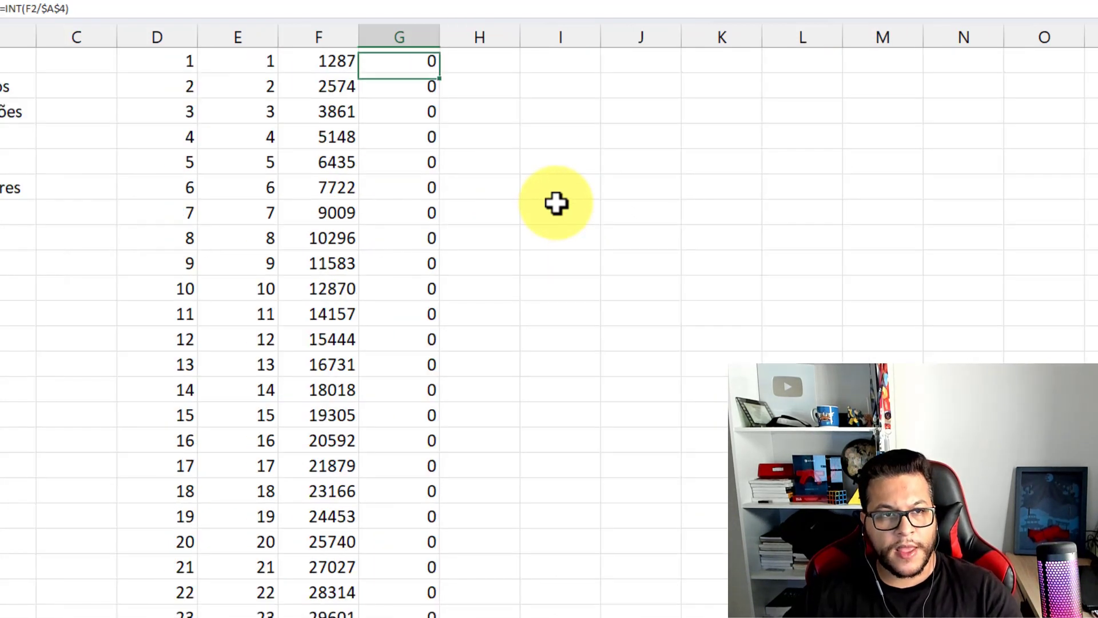
key("F2")
key("Left")
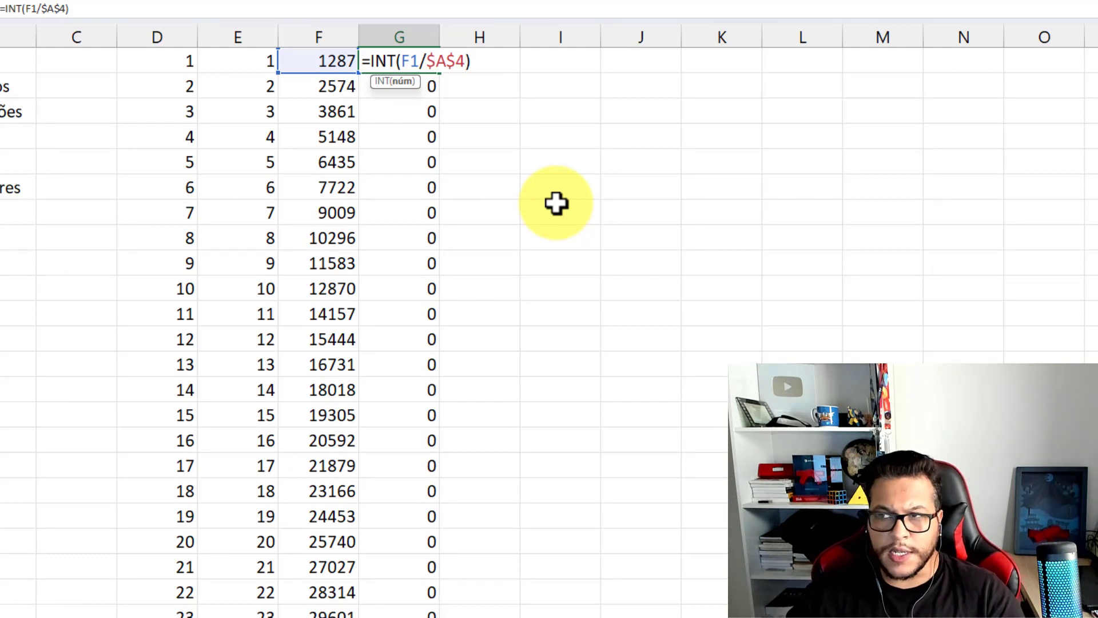
type("-")
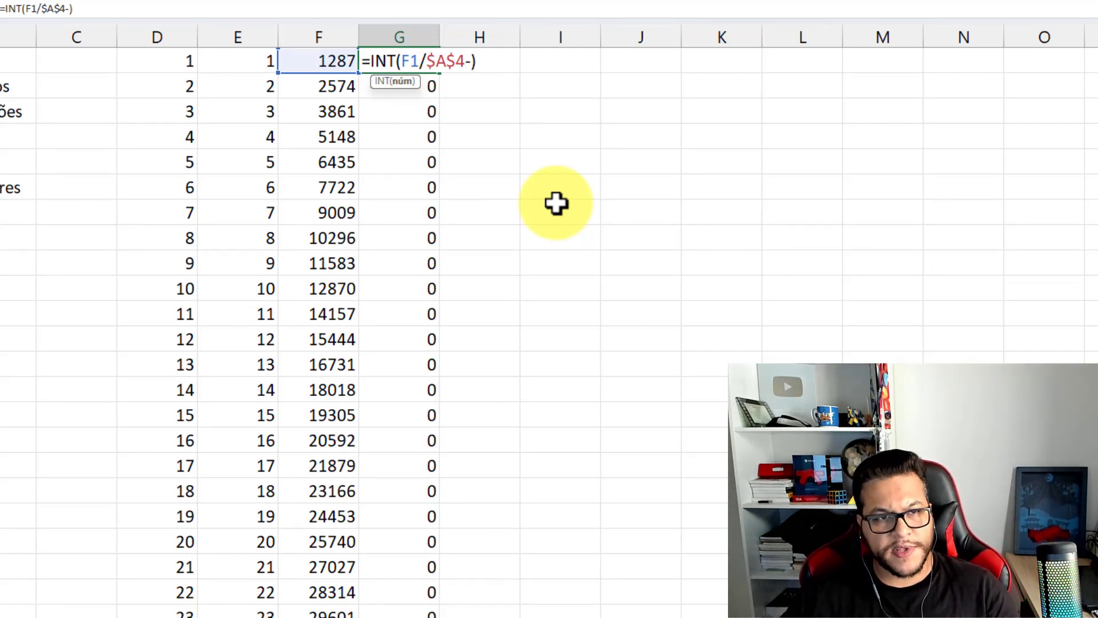
type("0,000")
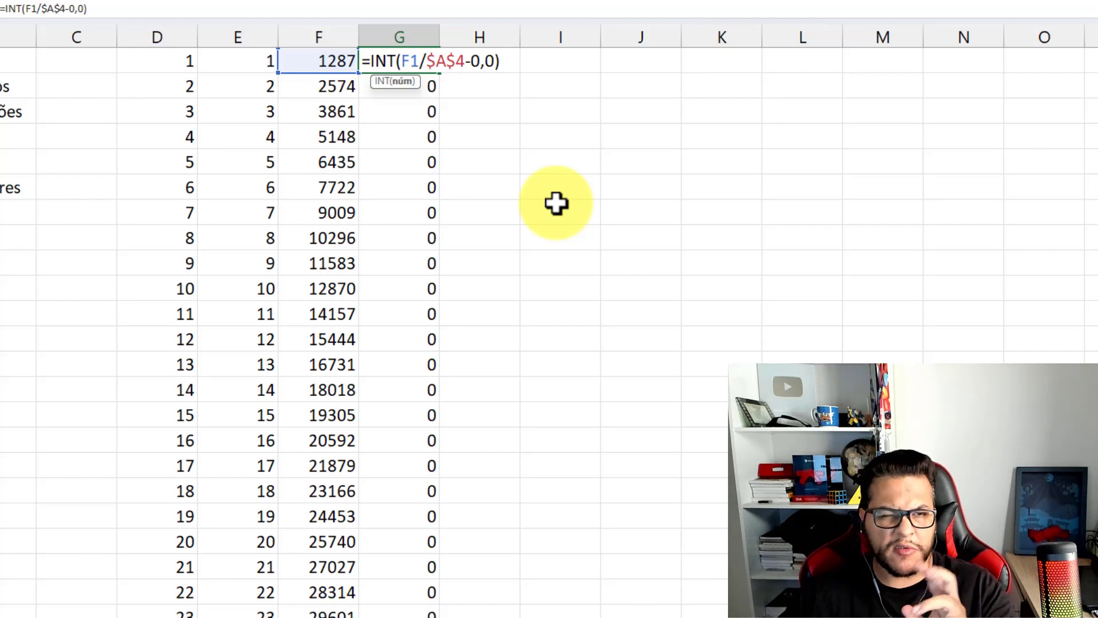
type("0")
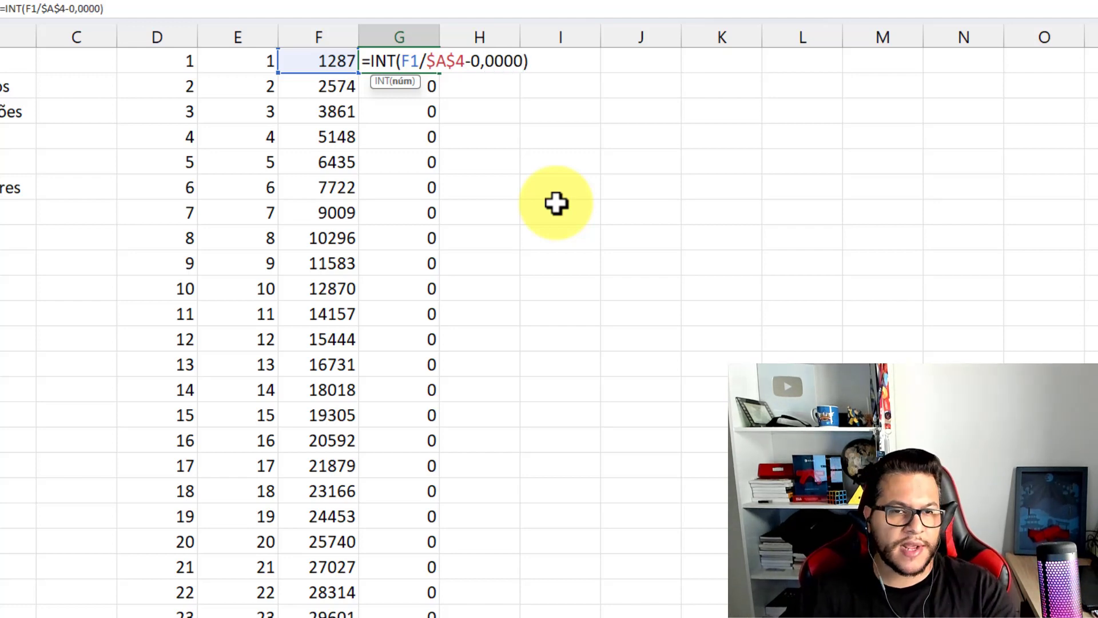
type("1")
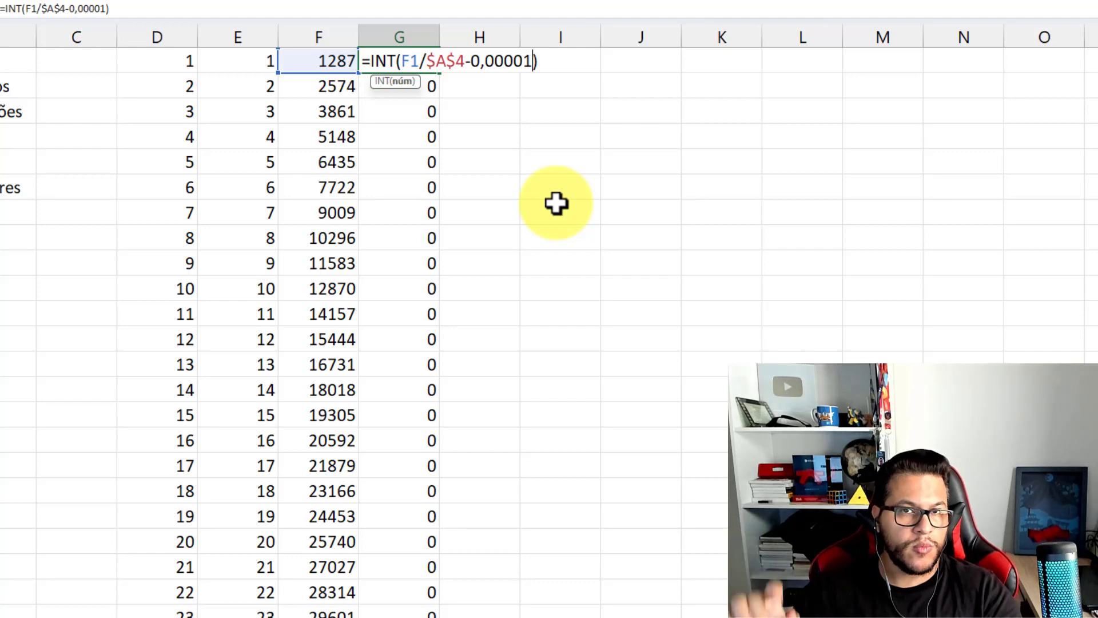
key("Return")
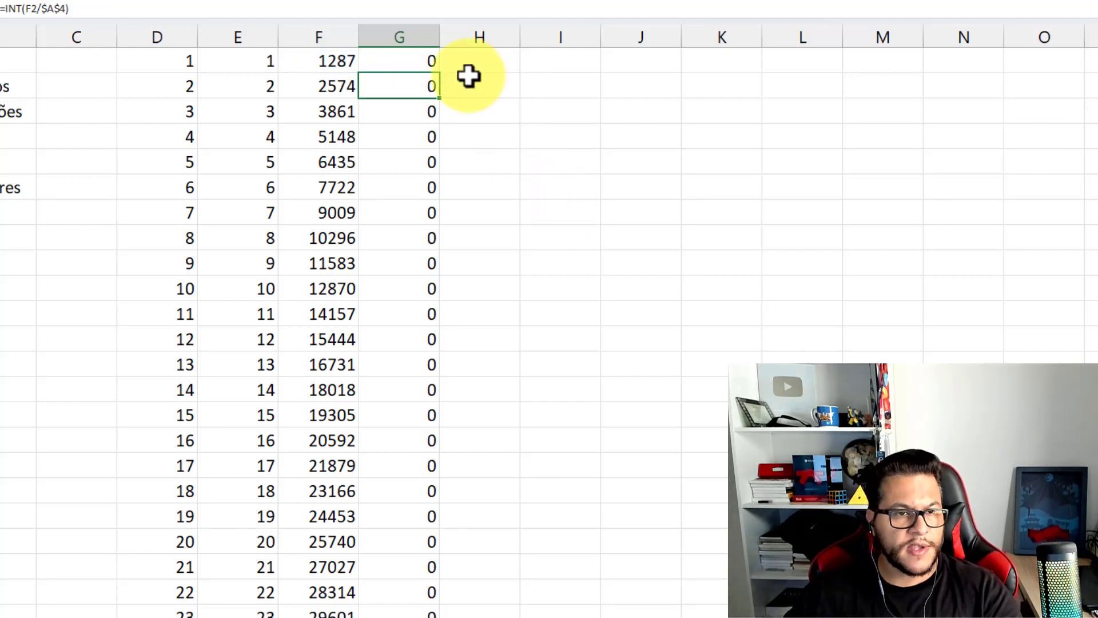
left_click(428, 68)
double_click(438, 75)
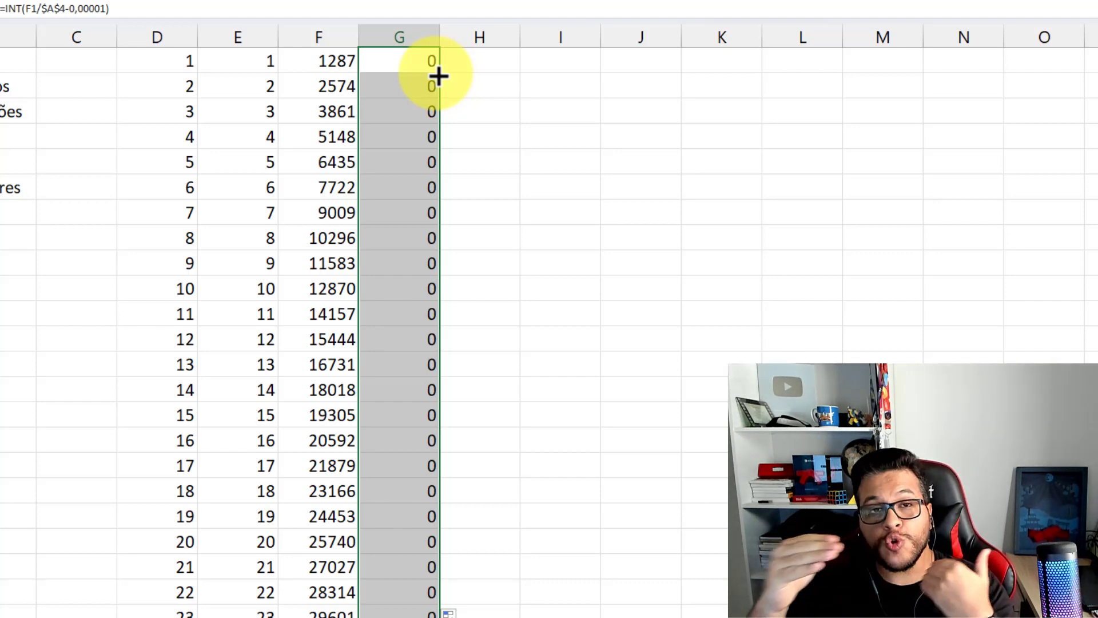
Step: Examine the adjusted integer results in the last three or four rows of column G, down to row 637065
left_click(422, 66)
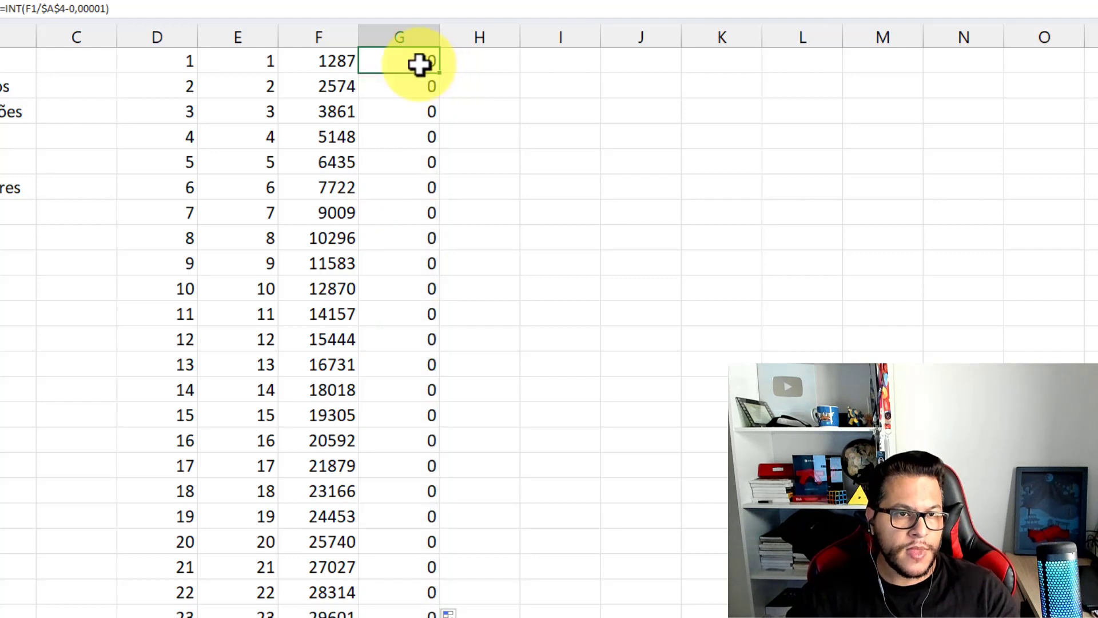
key("ctrl+Down")
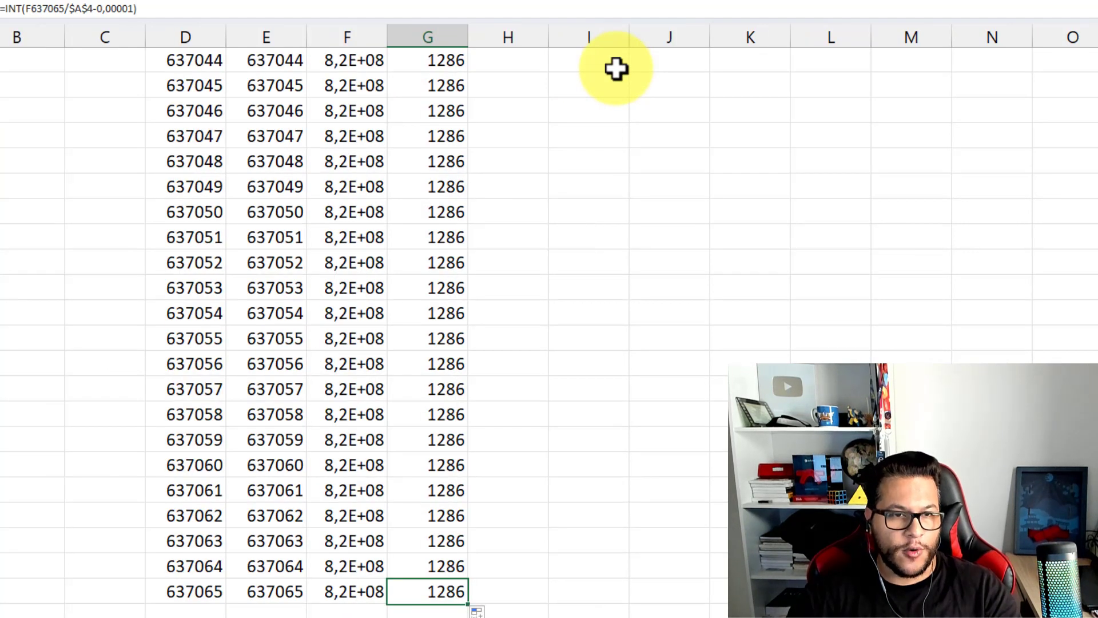
key("Up")
key("Up")
key("Up")
key("Down")
key("Down")
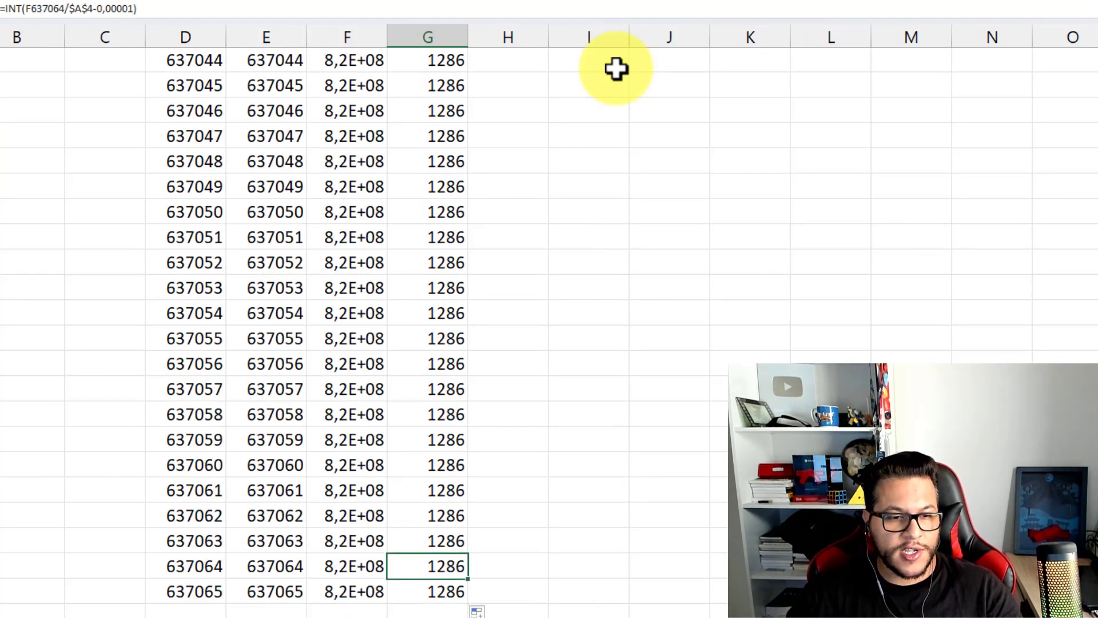
key("Up")
key("Down")
key("Down")
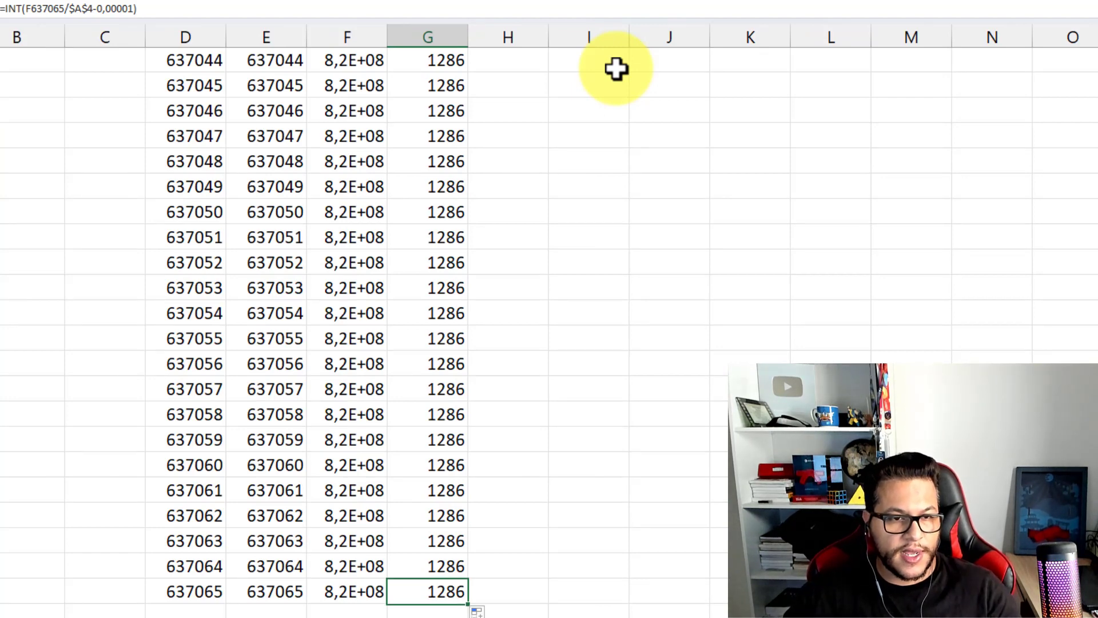
Step: Examine column G upward from the last row to around row 636444, and inspect the formula in G637065
scroll(618, 473, "up", 20)
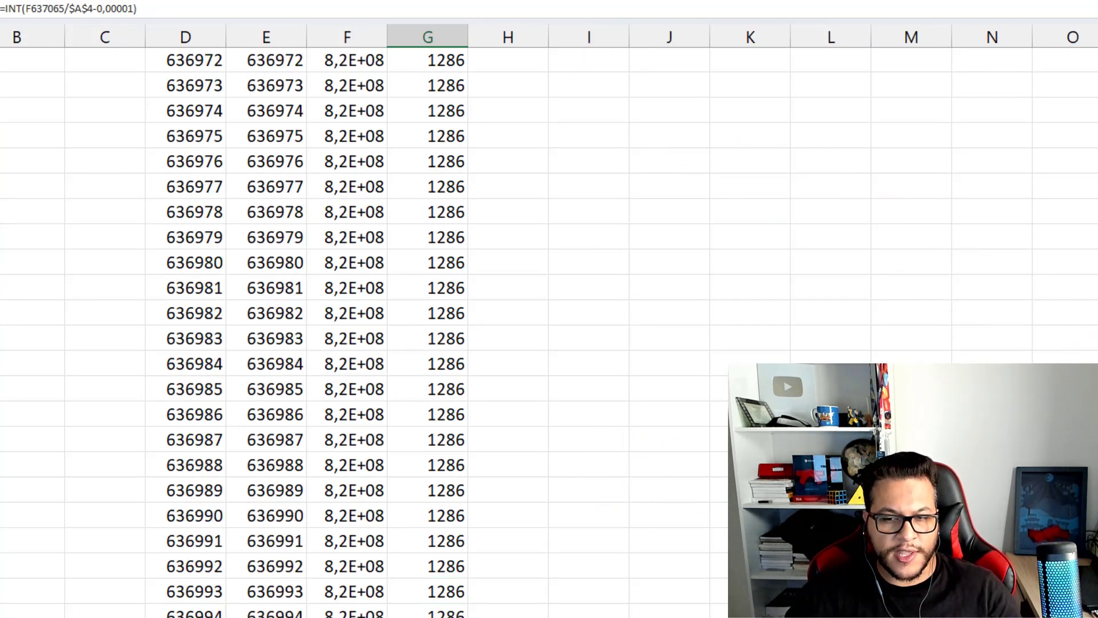
scroll(618, 473, "up", 20)
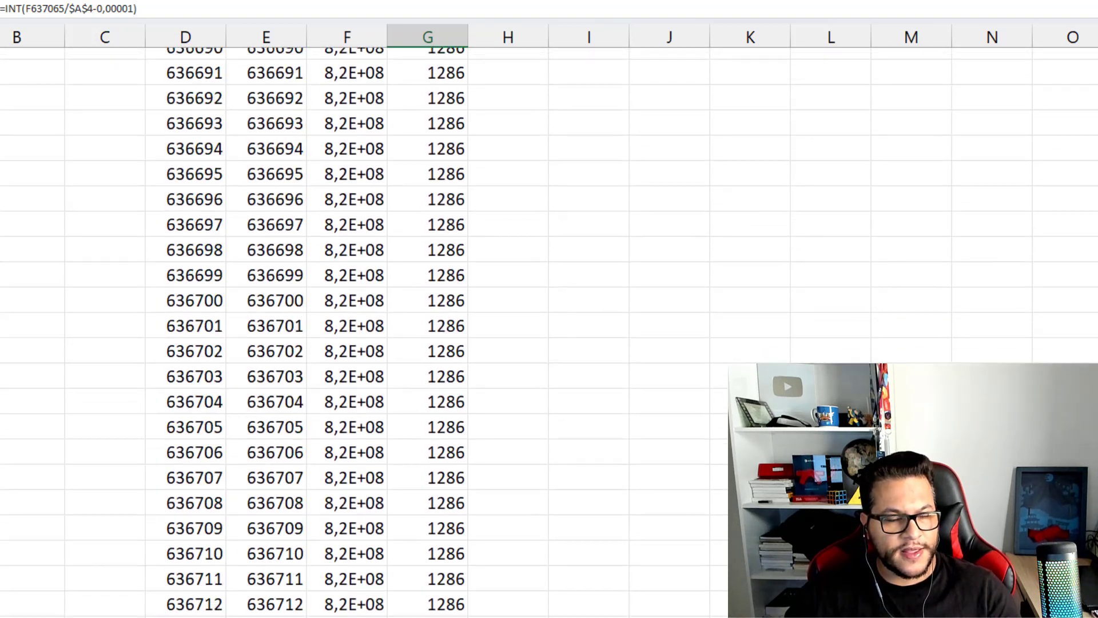
scroll(549, 331, "up", 20)
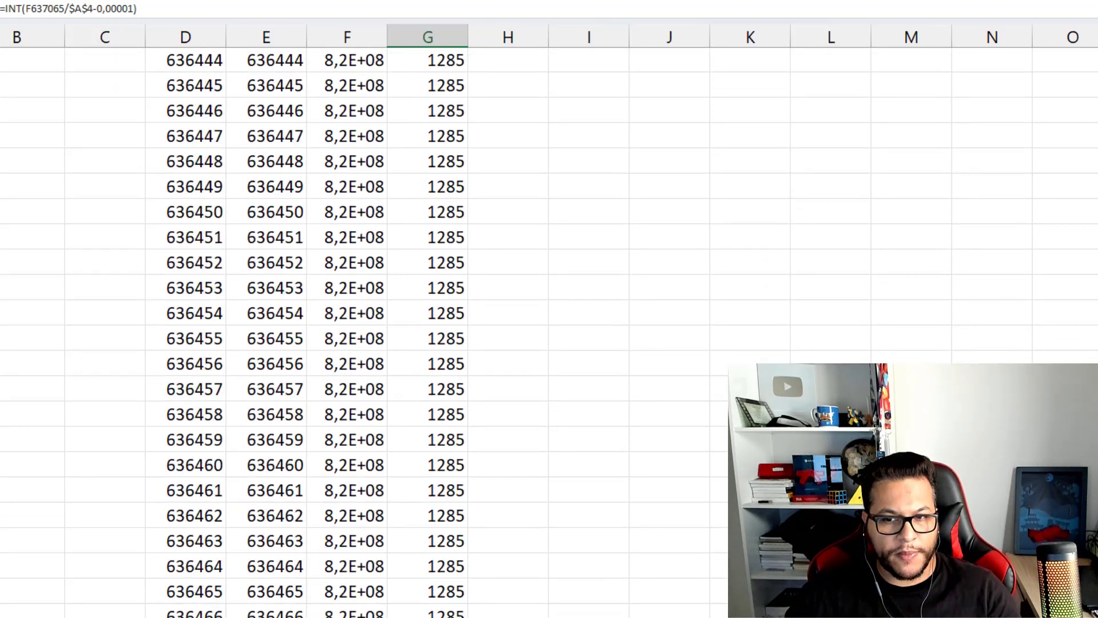
scroll(549, 331, "down", 5)
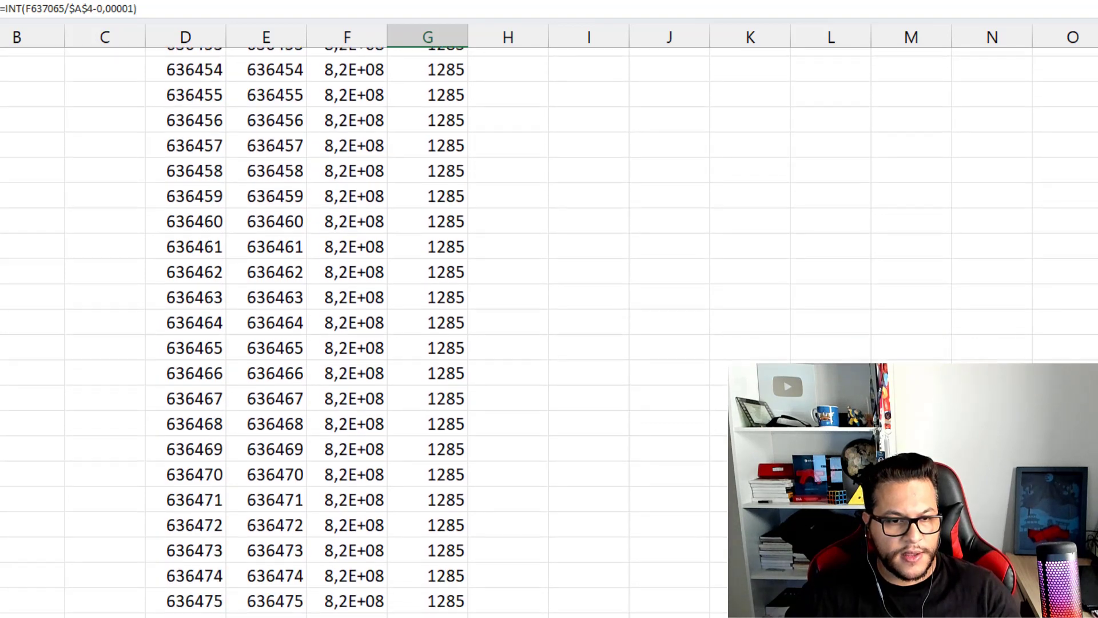
scroll(549, 332, "down", 1)
key("F2")
scroll(549, 331, "down", 1)
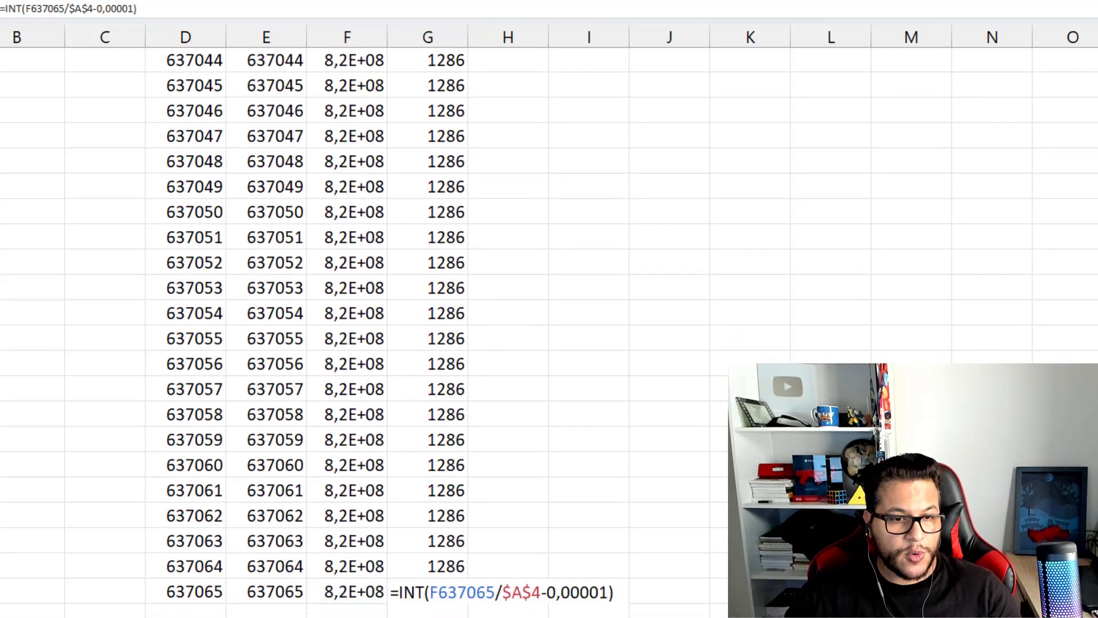
key("Return")
Step: Search column G for 1286, searching by columns and looking in values instead of formulas
scroll(549, 332, "right", 1)
left_click_drag(355, 566, 350, 22)
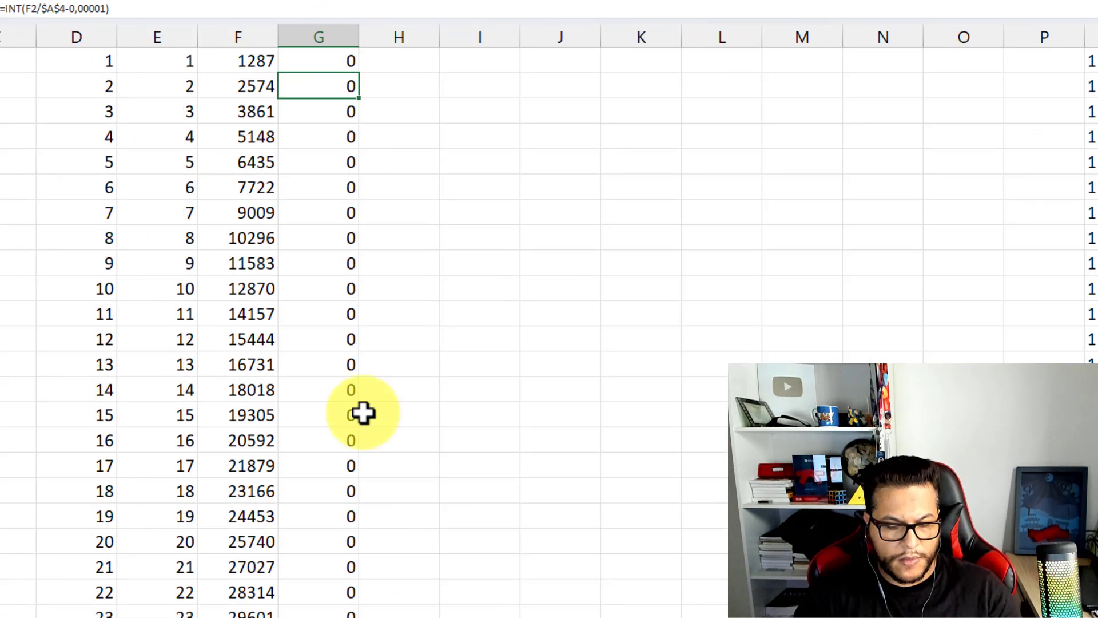
key("ctrl+l")
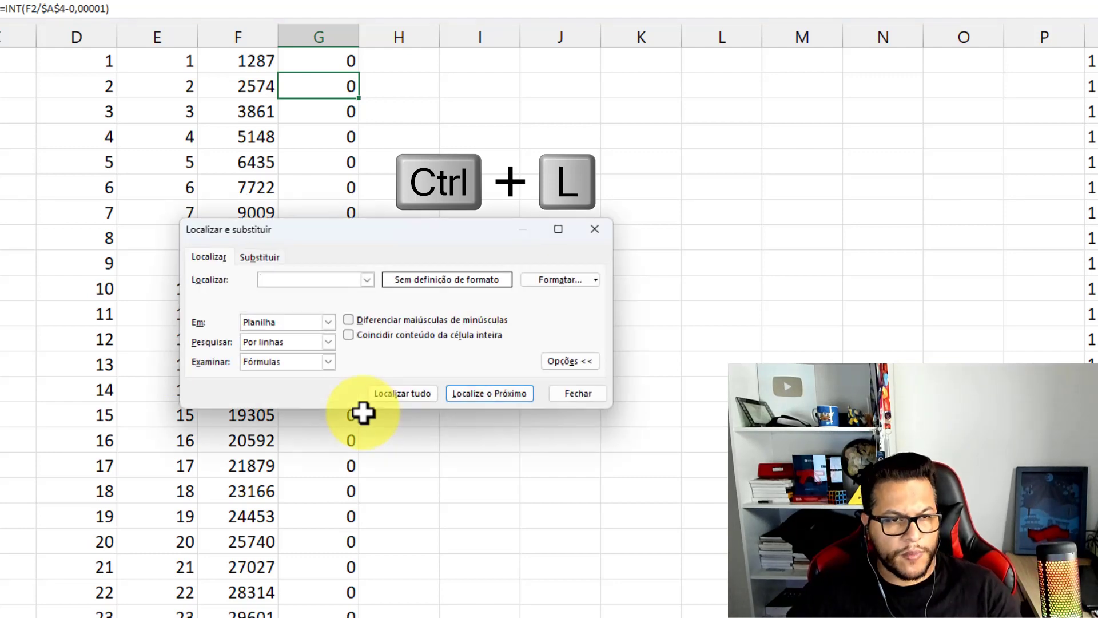
type("1286")
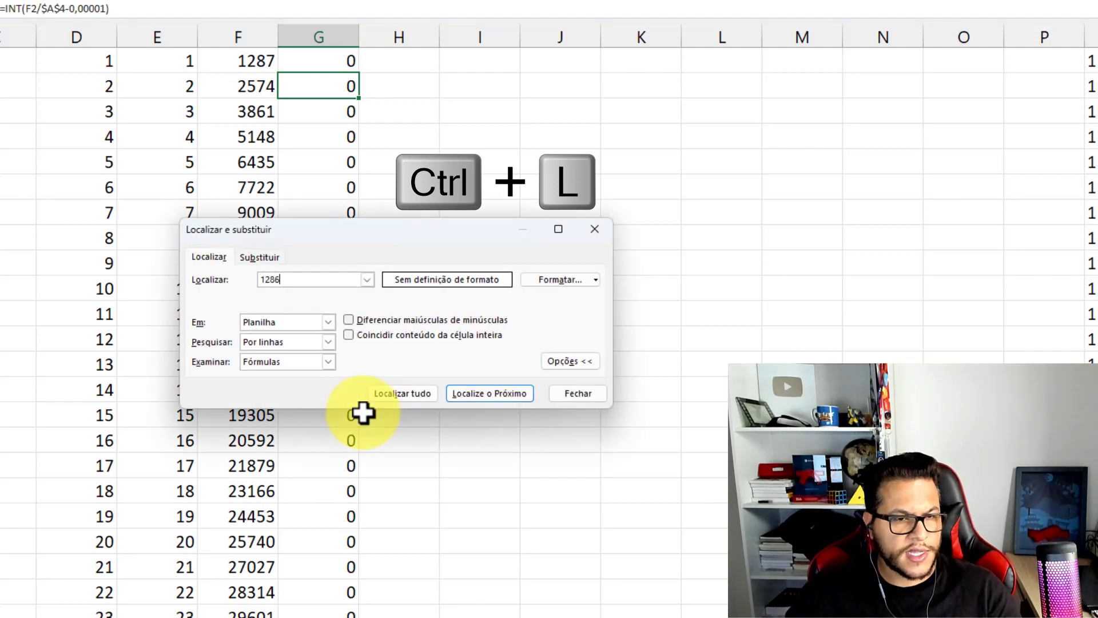
left_click(503, 399)
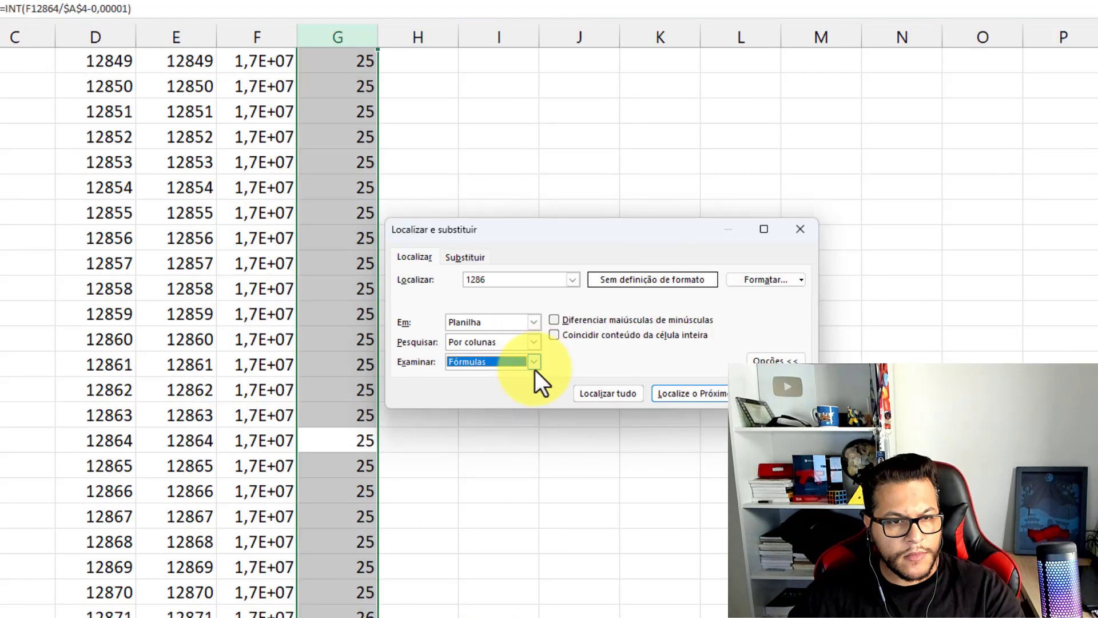
left_click(534, 364)
left_click(533, 384)
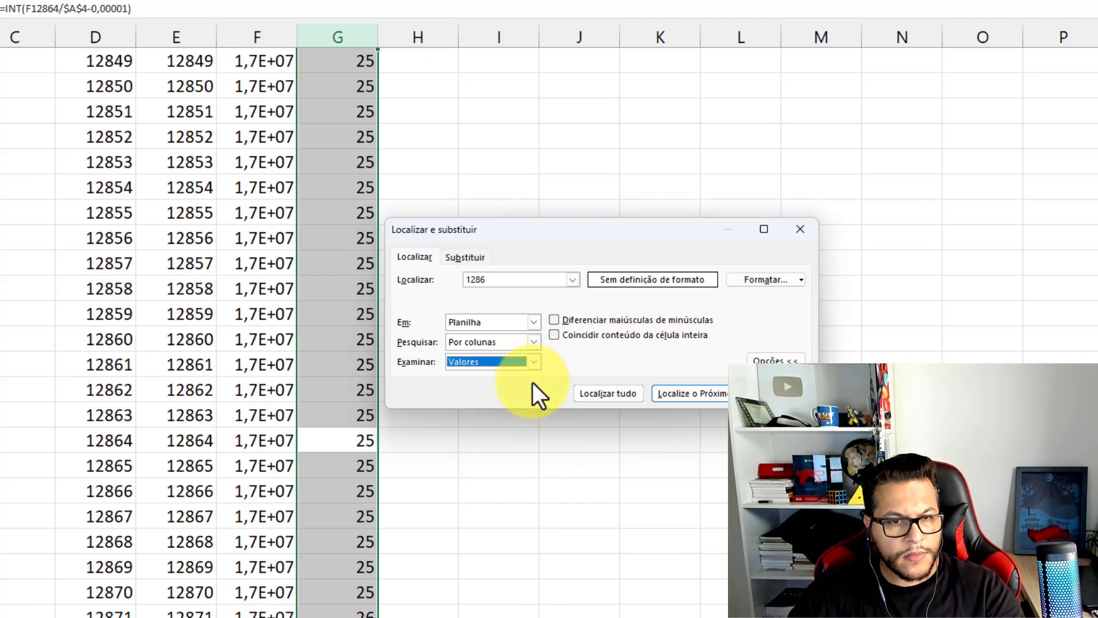
left_click(689, 392)
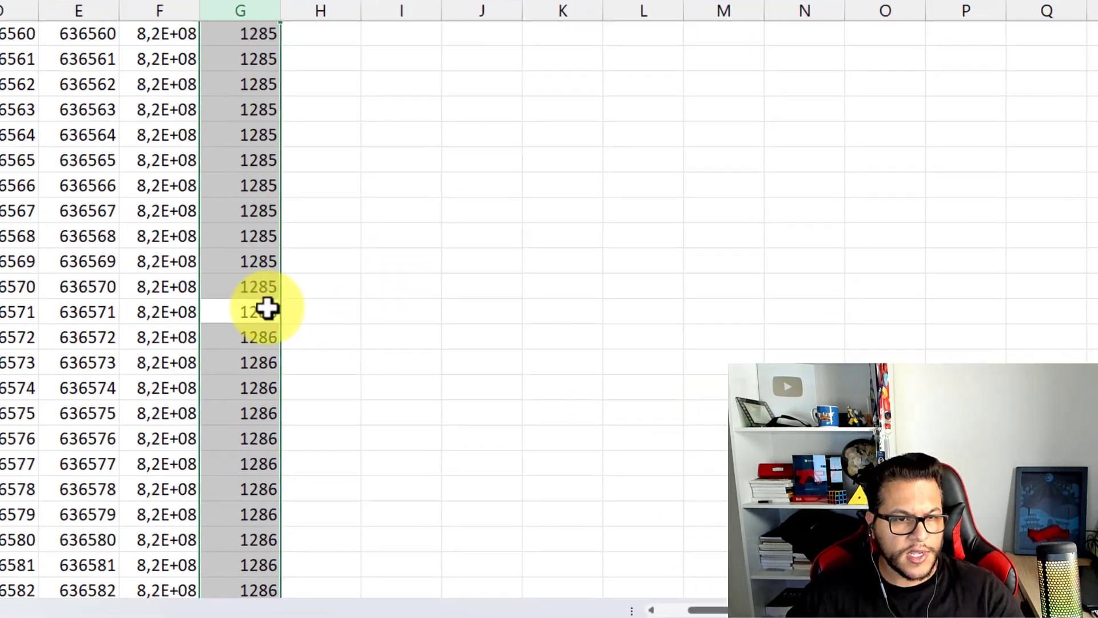
Step: Select column G from the first 1286 down to the last row to count its repetitions
left_click(373, 337)
key("ctrl+shift+Down")
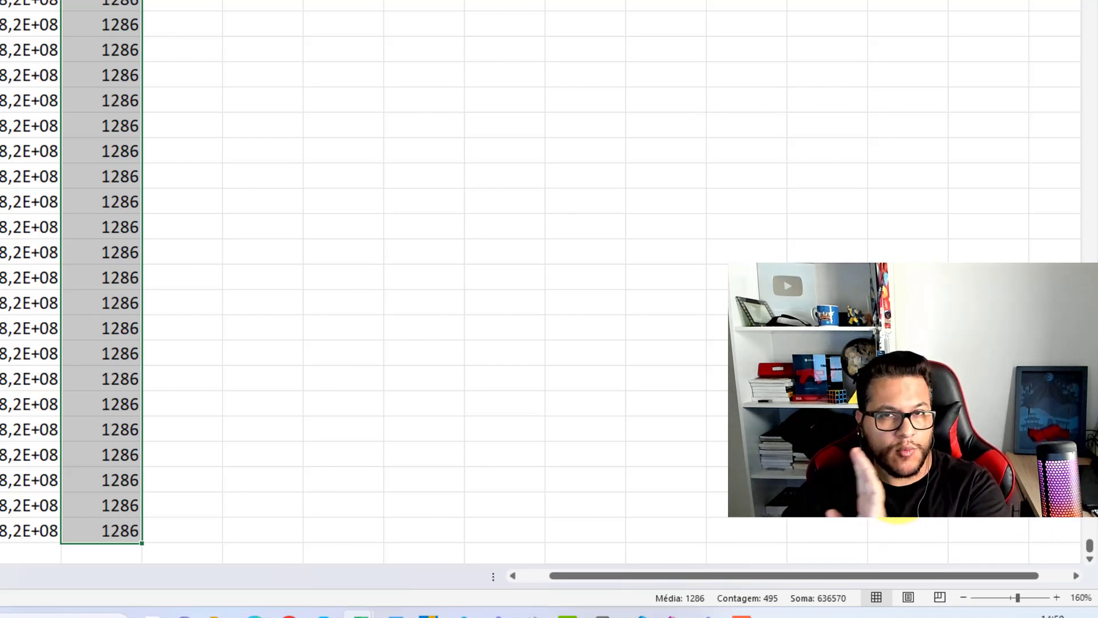
left_click(122, 323)
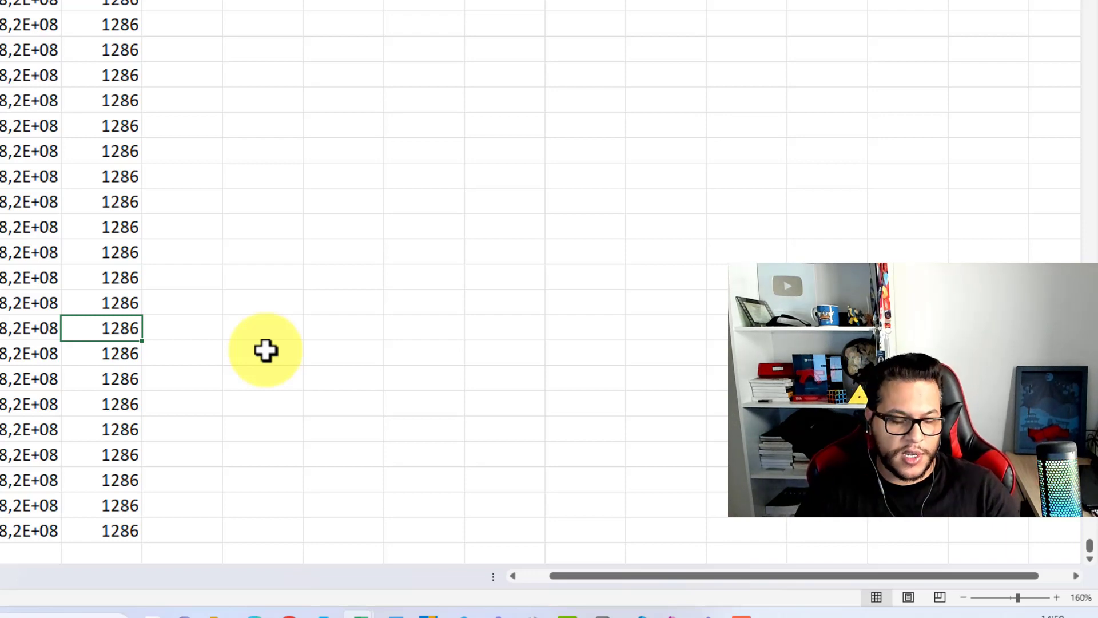
Step: Add 1 to the formula in G1, as =INT(F1/$A$4-0,00001)+1, and fill it down column G
key("ctrl+Up")
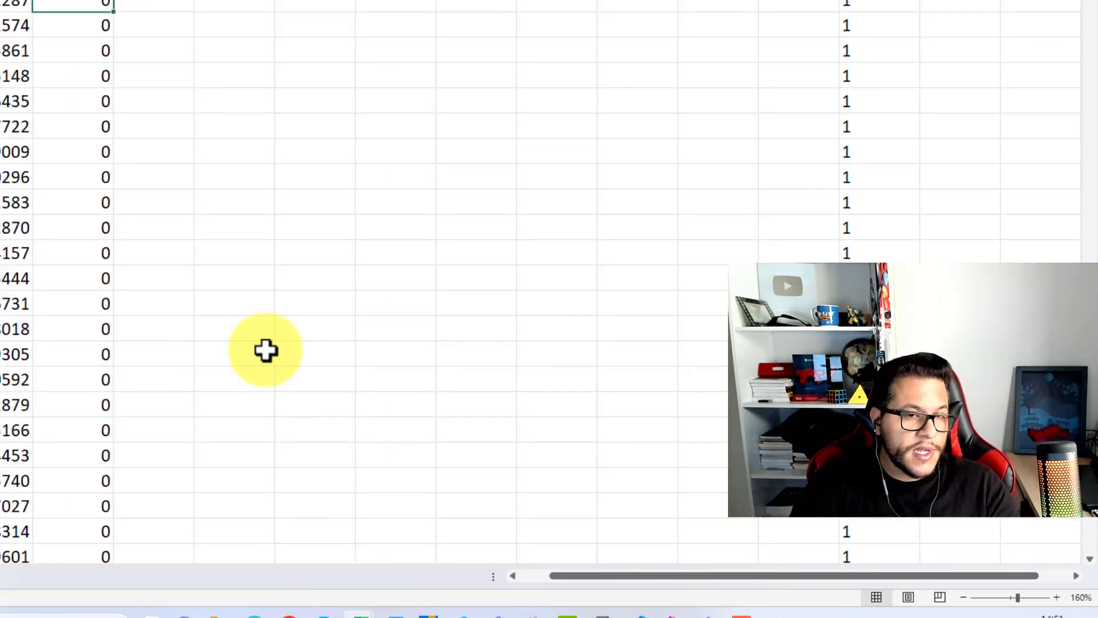
key("F2")
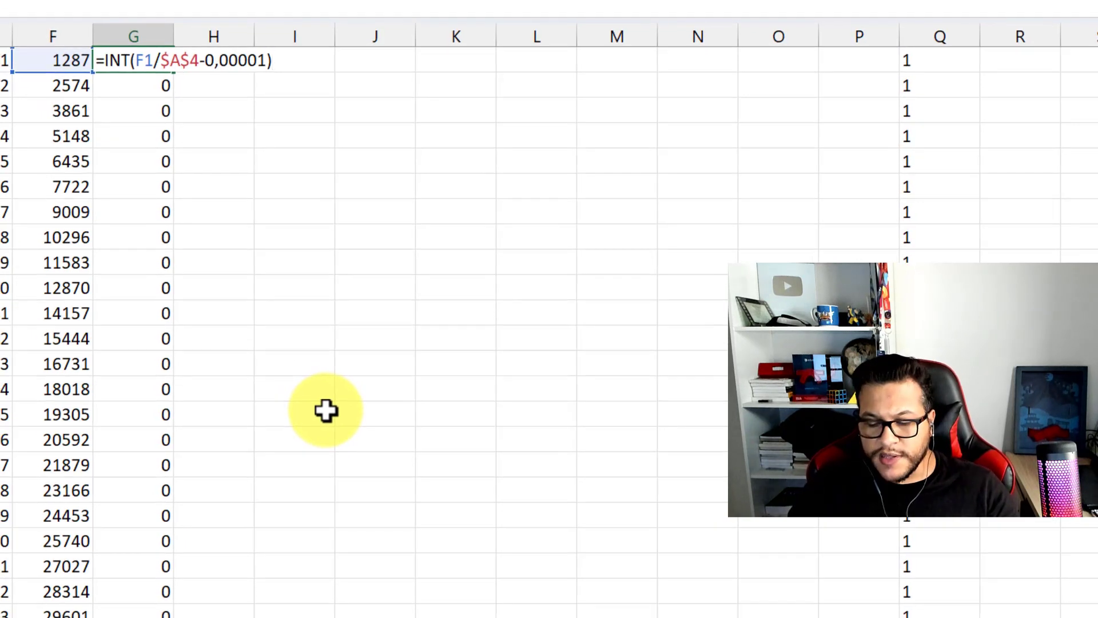
type("+1")
key("Return")
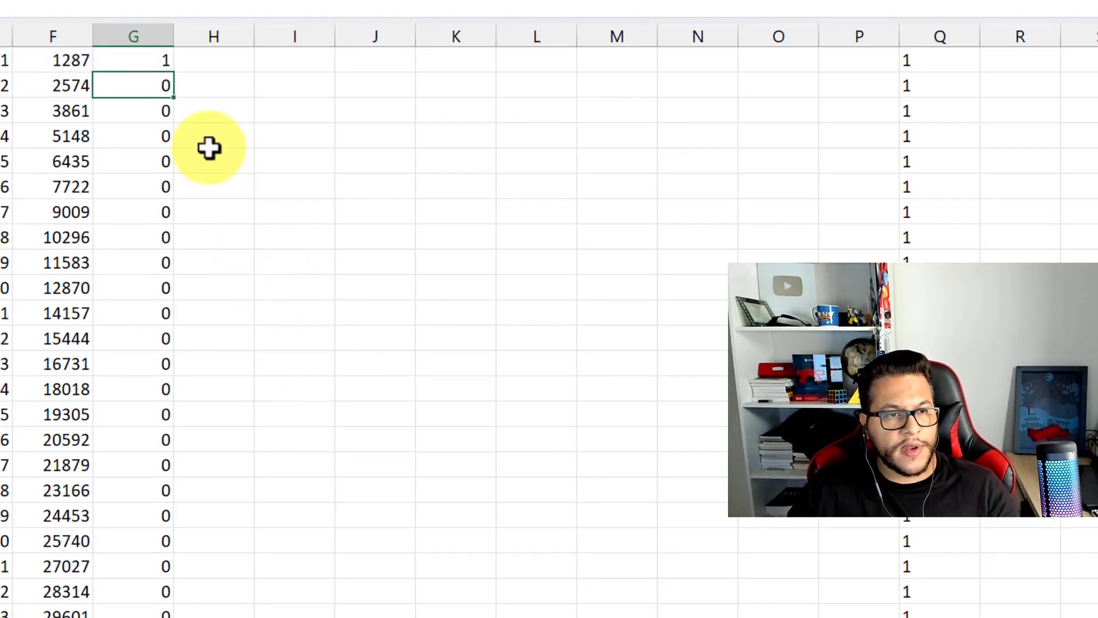
left_click(166, 68)
double_click(174, 72)
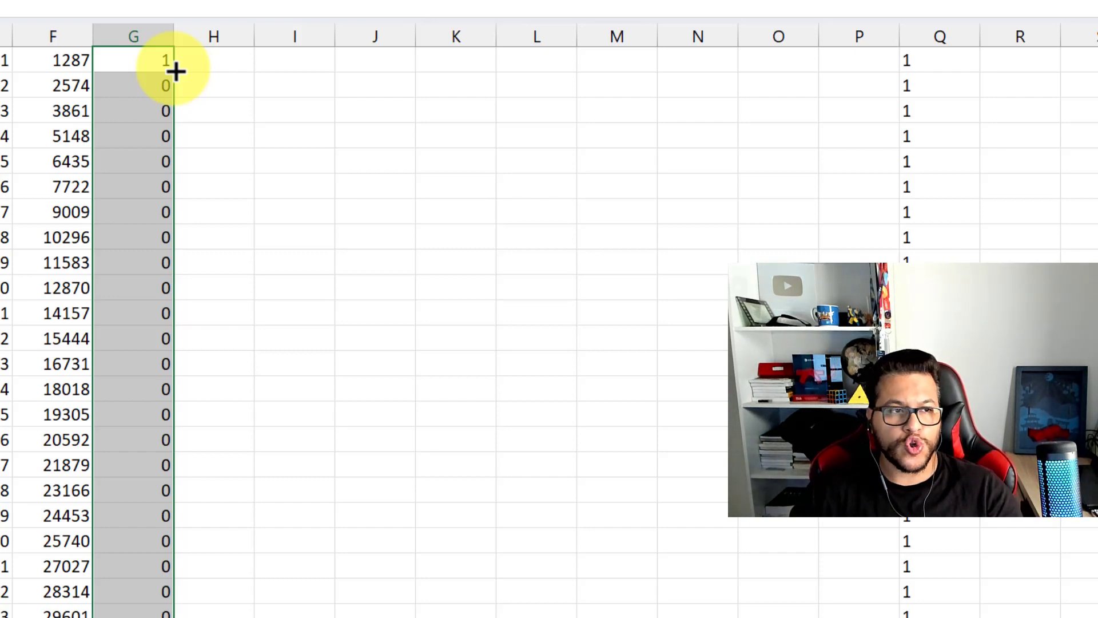
key("ctrl+d")
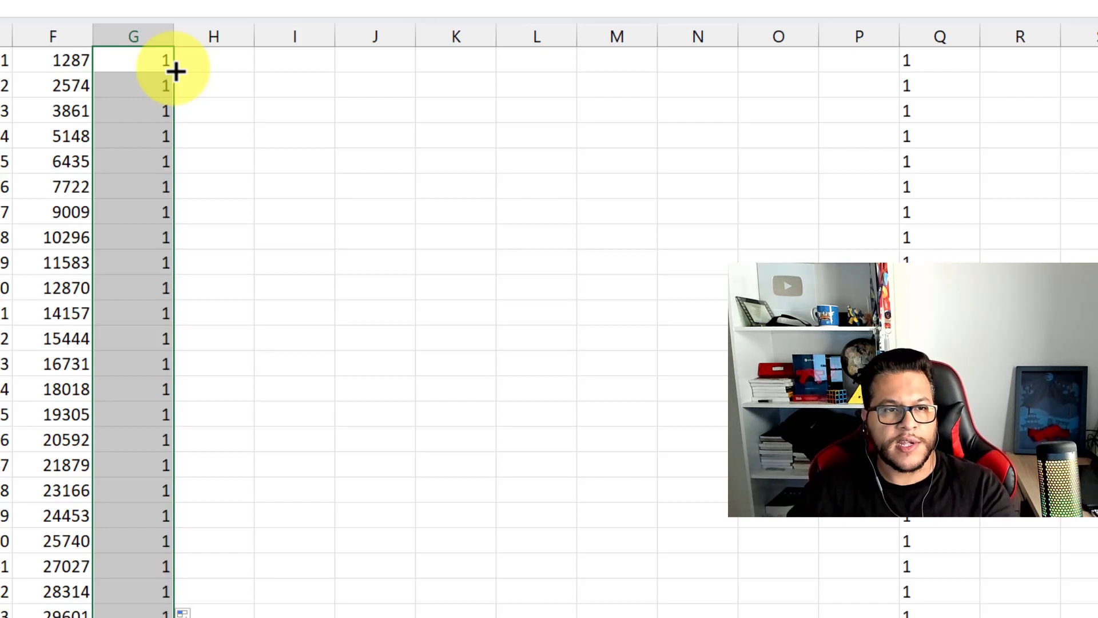
Step: Examine the updated results in the last rows of column G and return to G1
left_click(160, 65)
key("ctrl+Down")
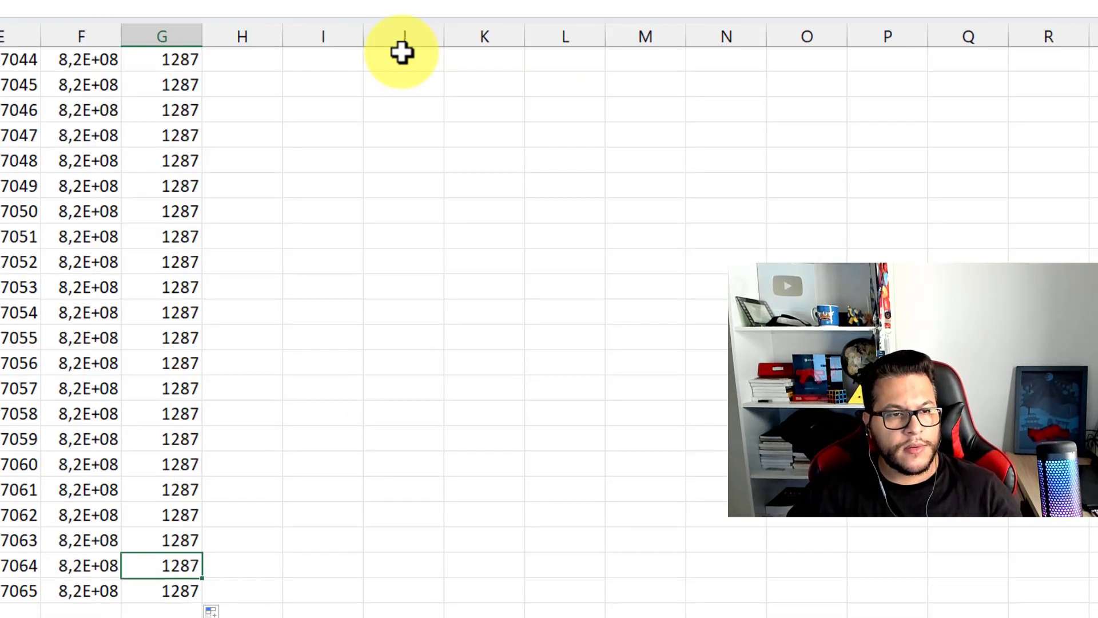
key("ctrl+z")
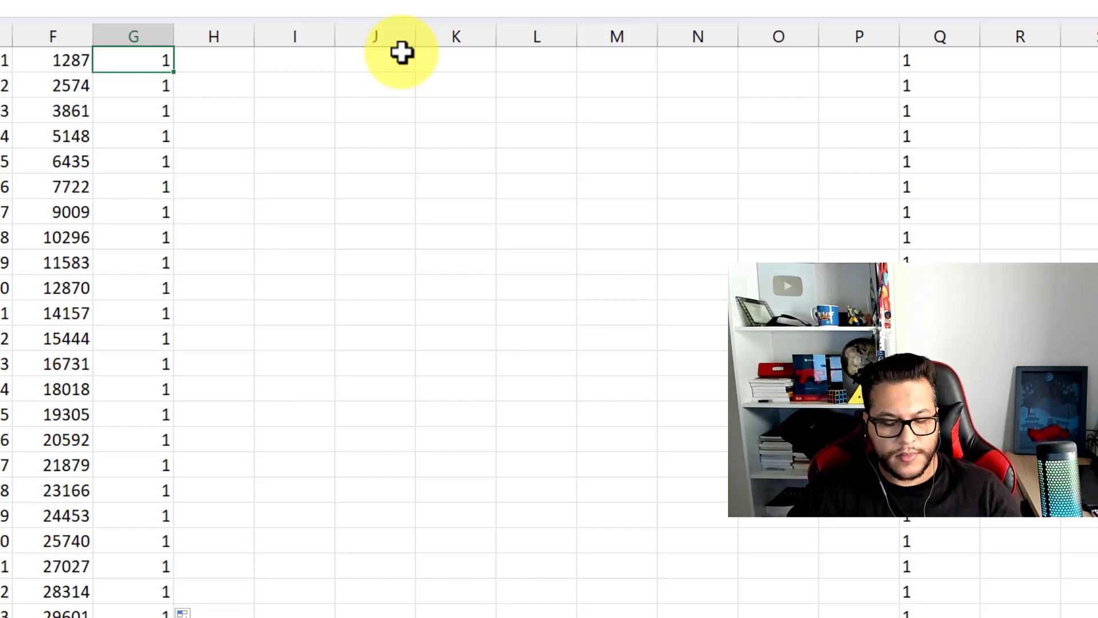
Step: Find the first 1287 in column G's values and select down to the last row to count its repetitions
key("ctrl+l")
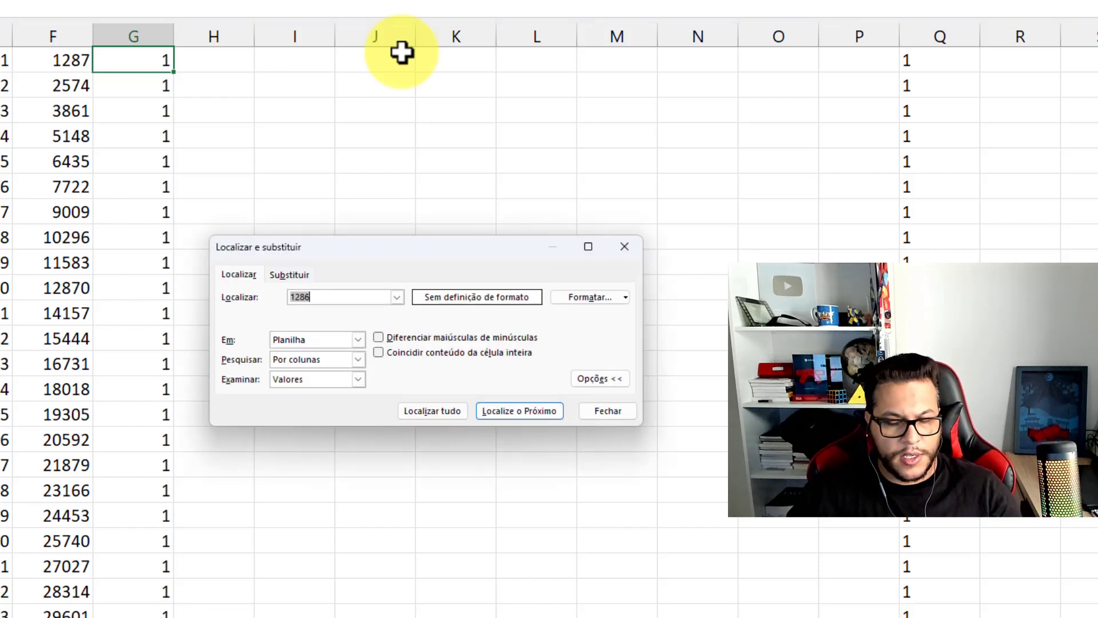
type("1287")
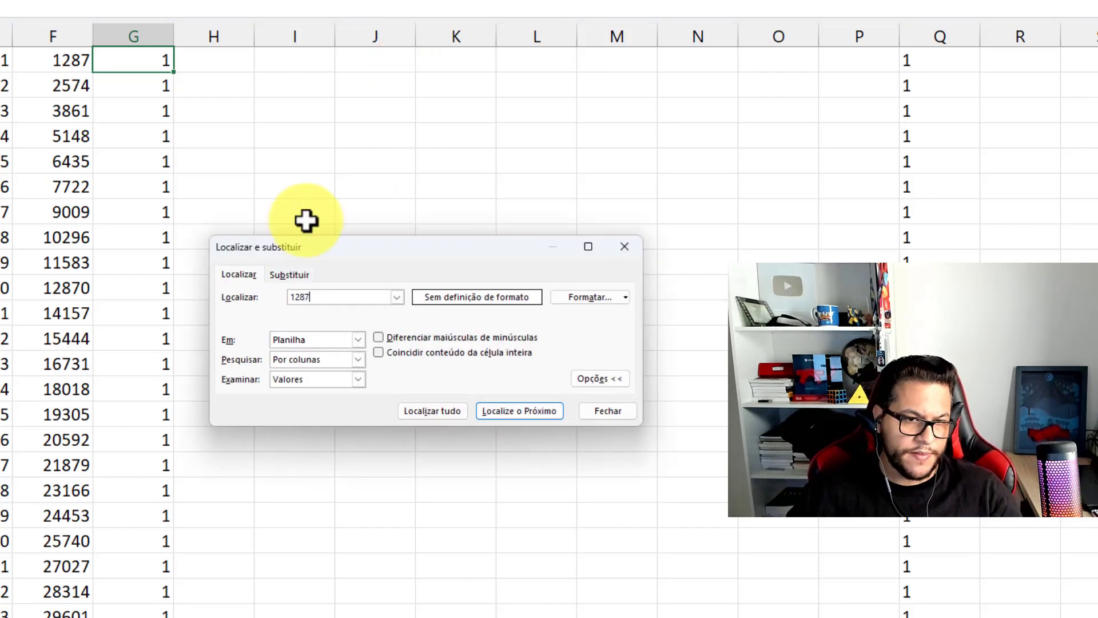
left_click(548, 410)
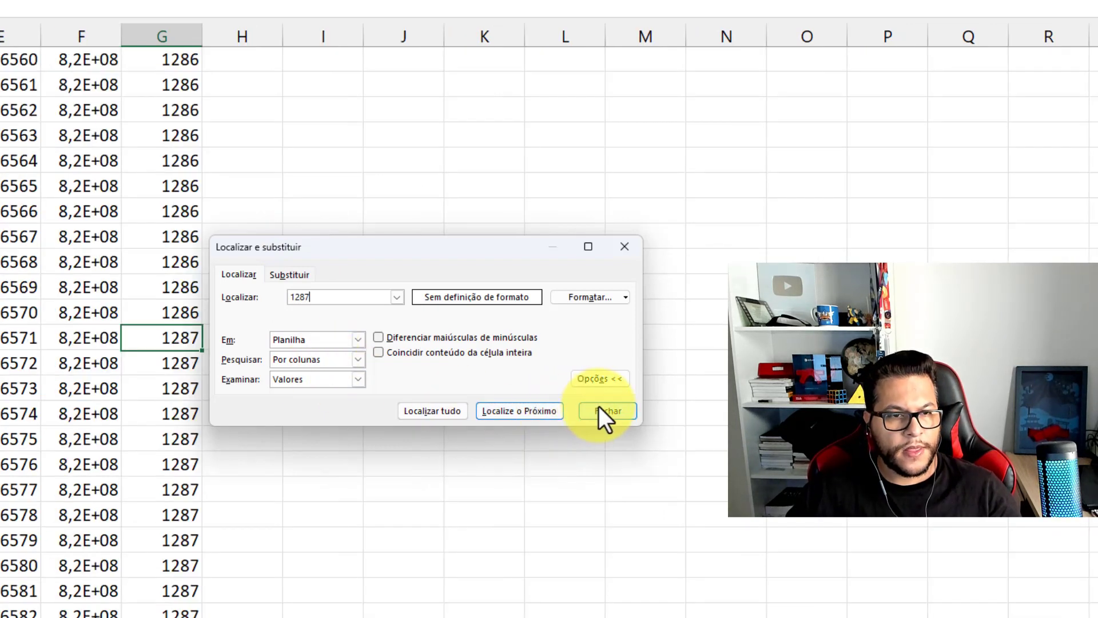
left_click(600, 412)
key("ctrl+shift+Down")
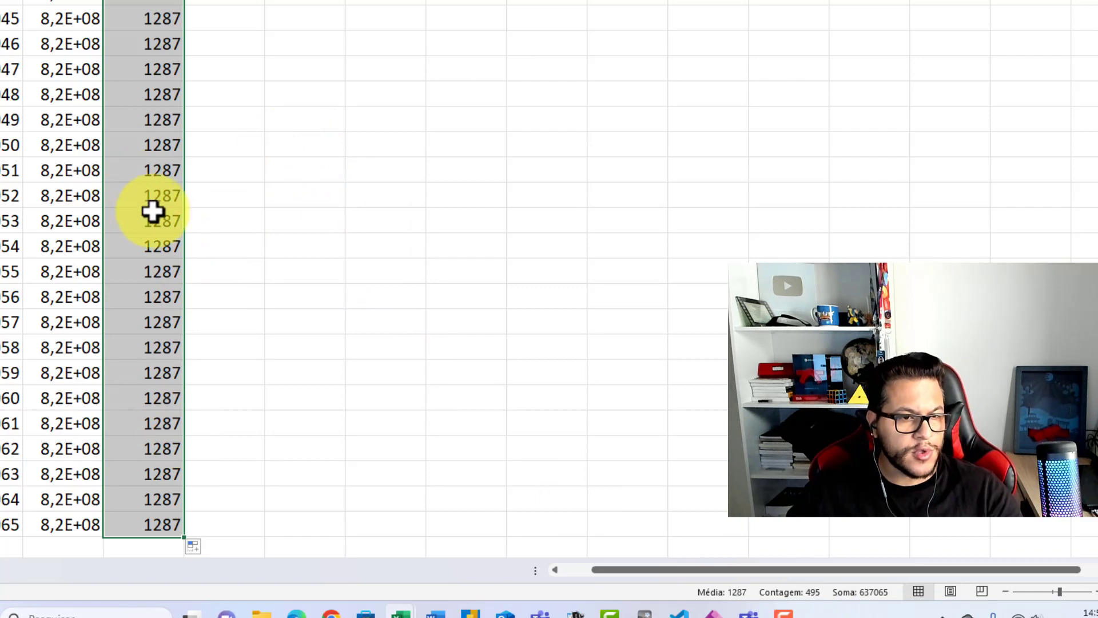
Step: Copy the results in column G and paste them as values only, starting at J1
left_click(2, 349)
key("ctrl+Up")
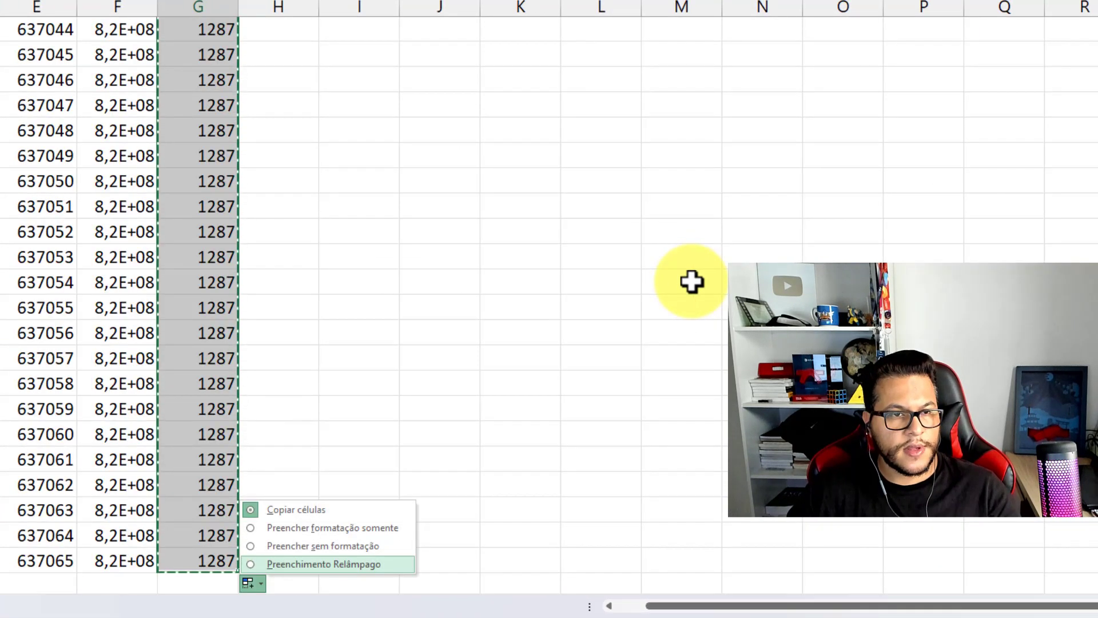
key("Escape")
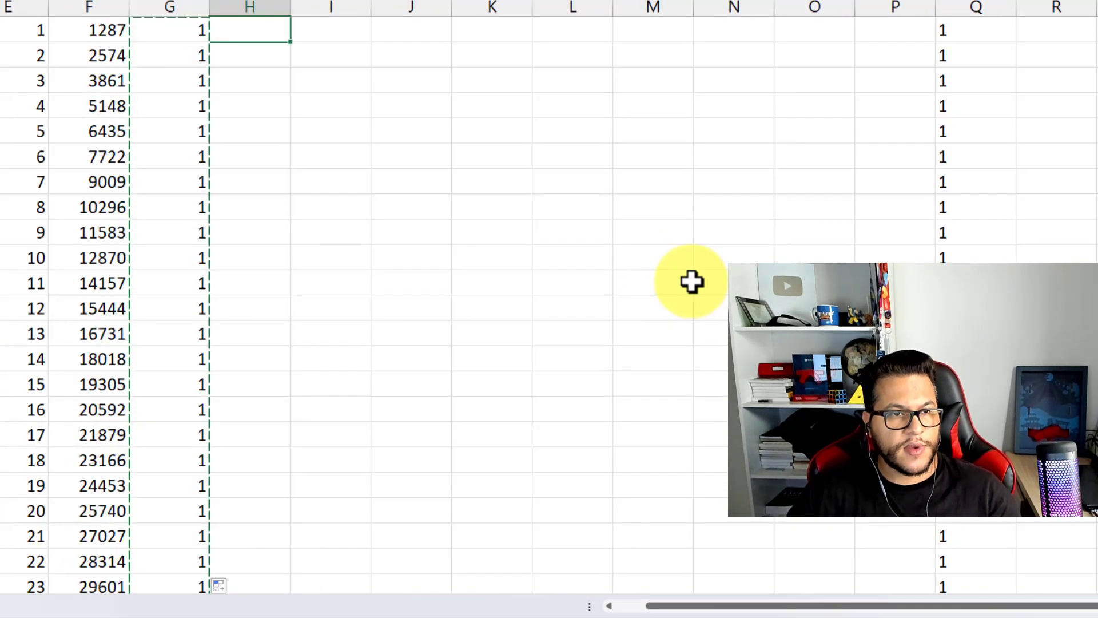
key("Right")
key("Right")
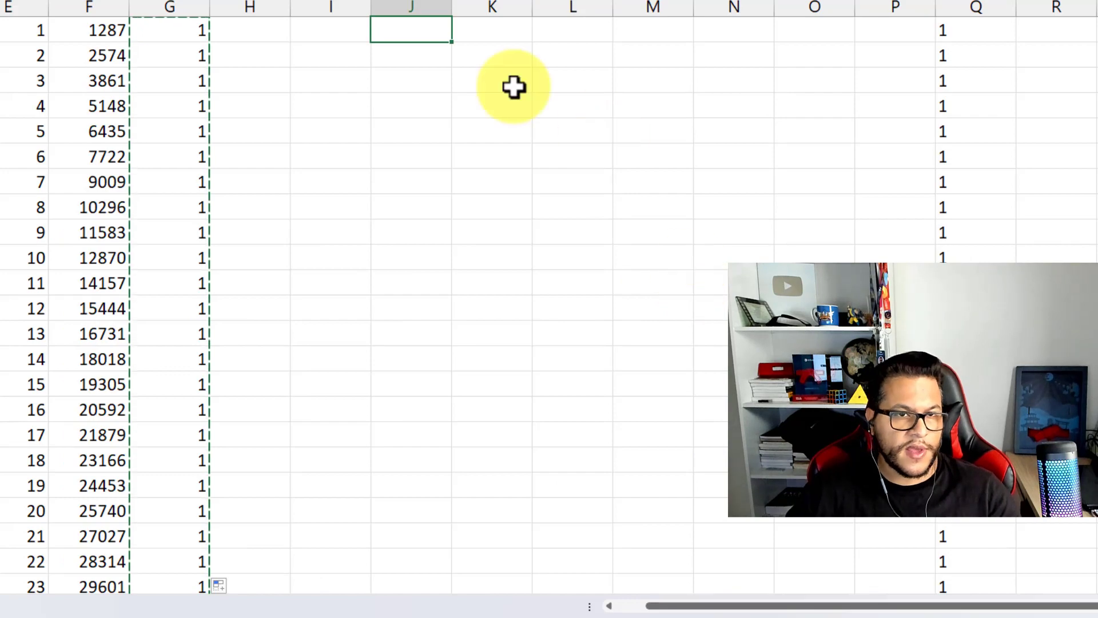
right_click(382, 36)
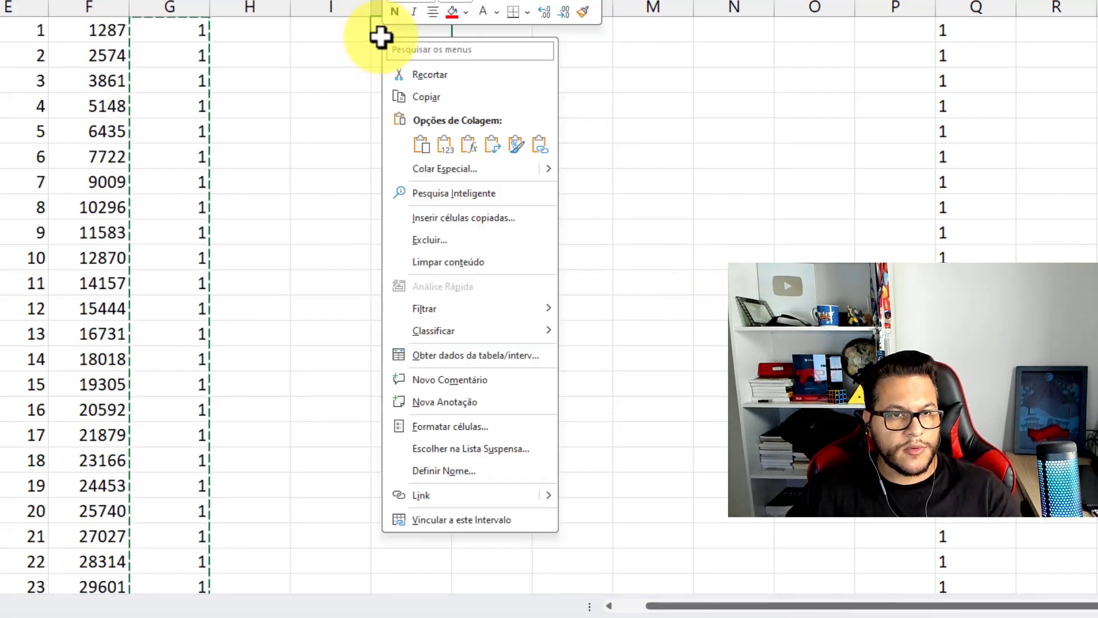
left_click(447, 147)
Step: Clear the contents of the helper columns D through G
left_click(206, 8)
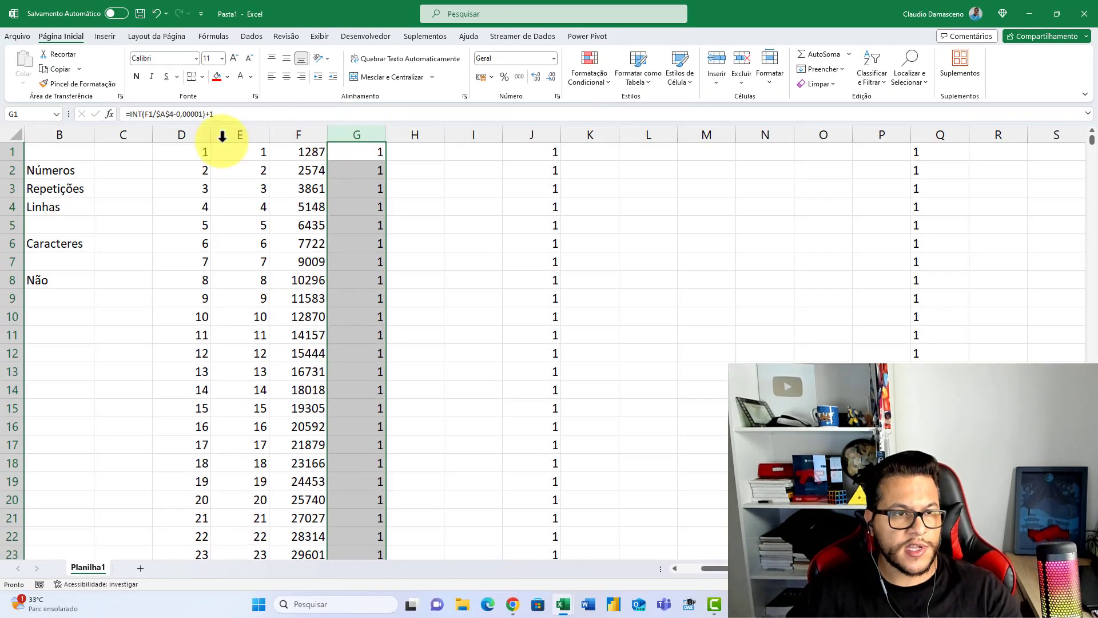
left_click_drag(196, 134, 355, 138)
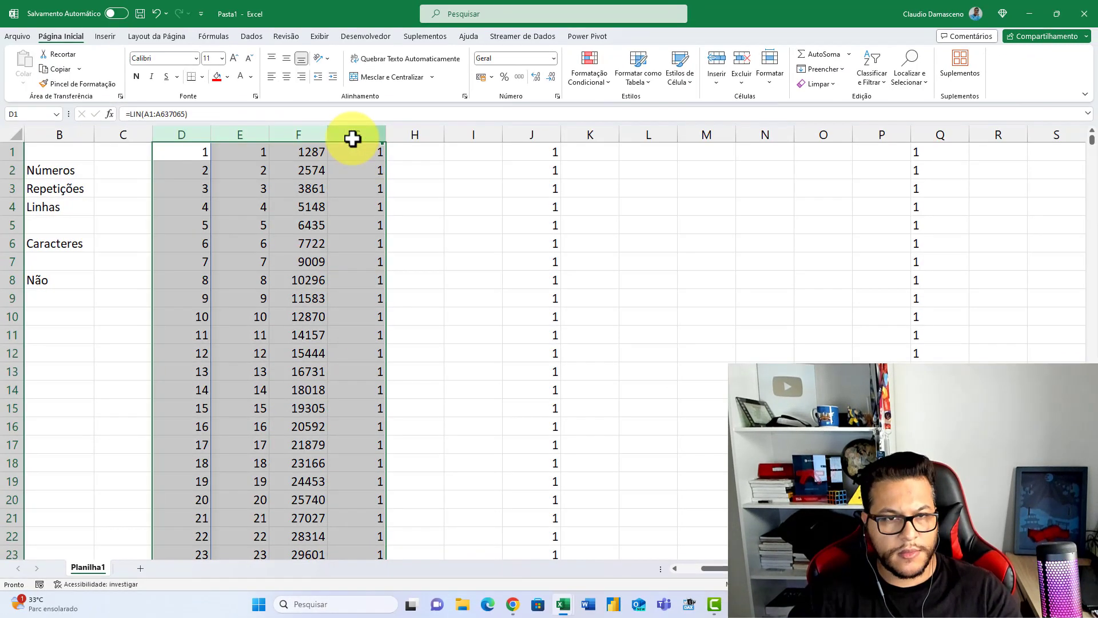
key("Delete")
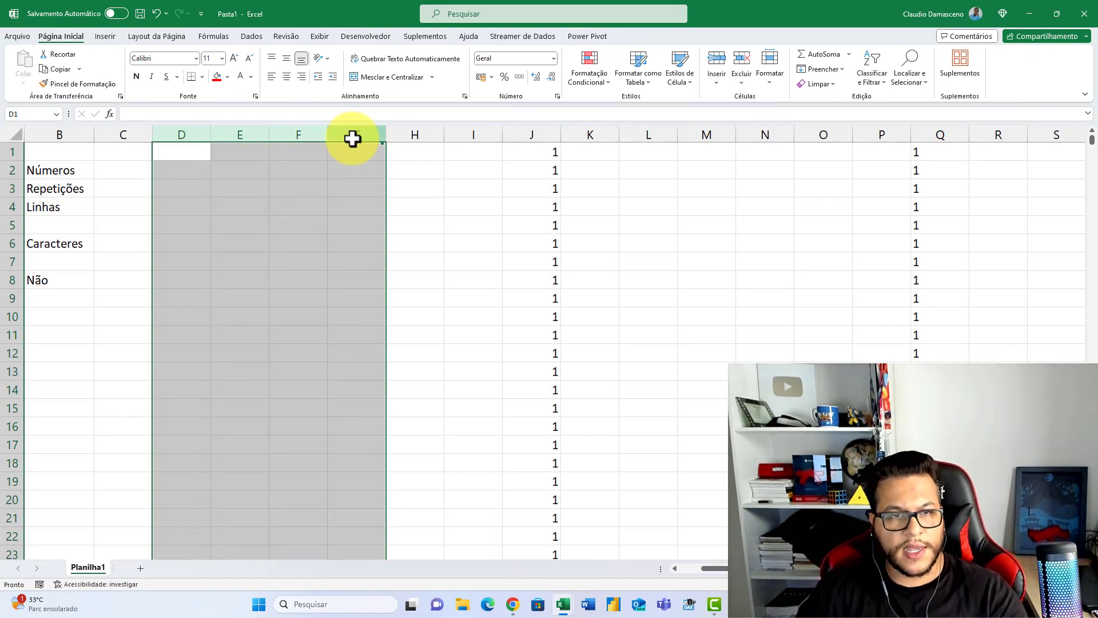
Step: Check the pasted values in column J from J1 to the last row and return to J1
left_click(539, 148)
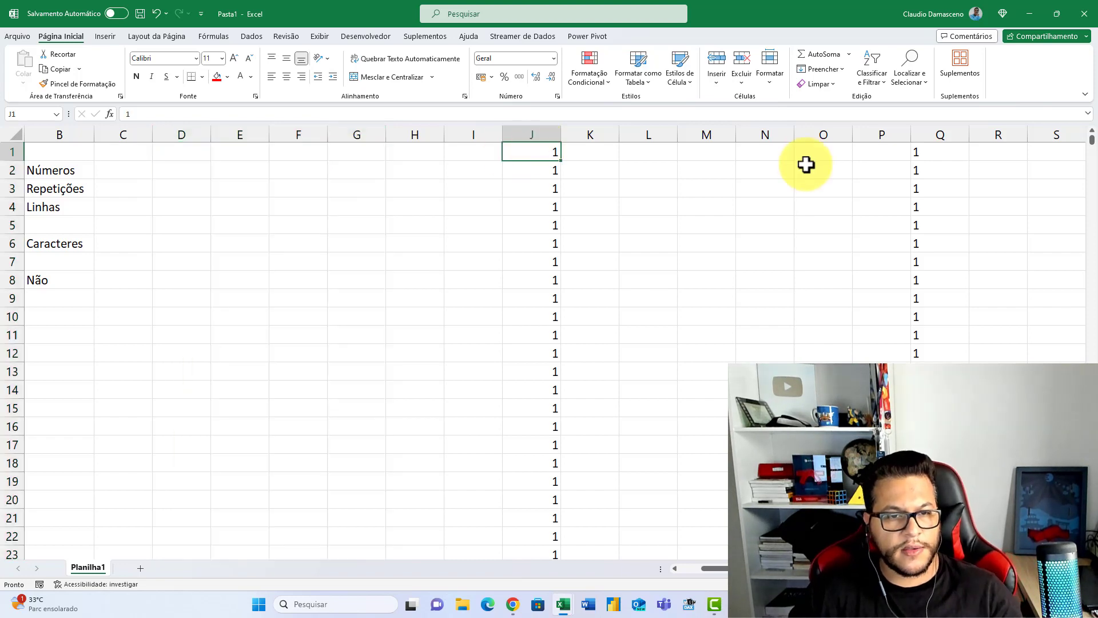
key("ctrl+Down")
key("ctrl+Up")
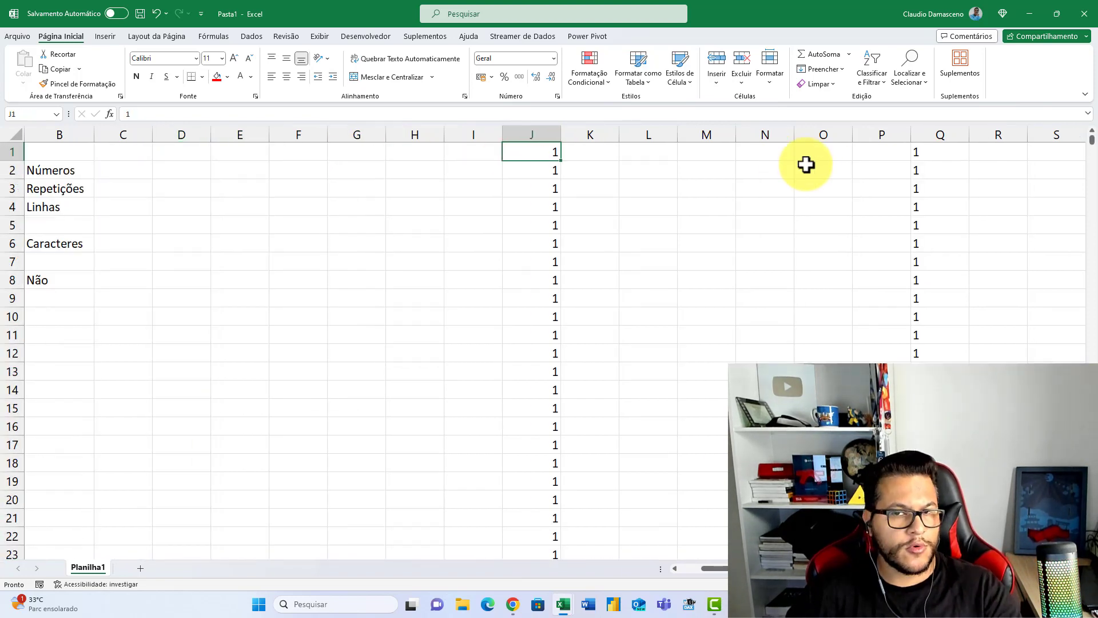